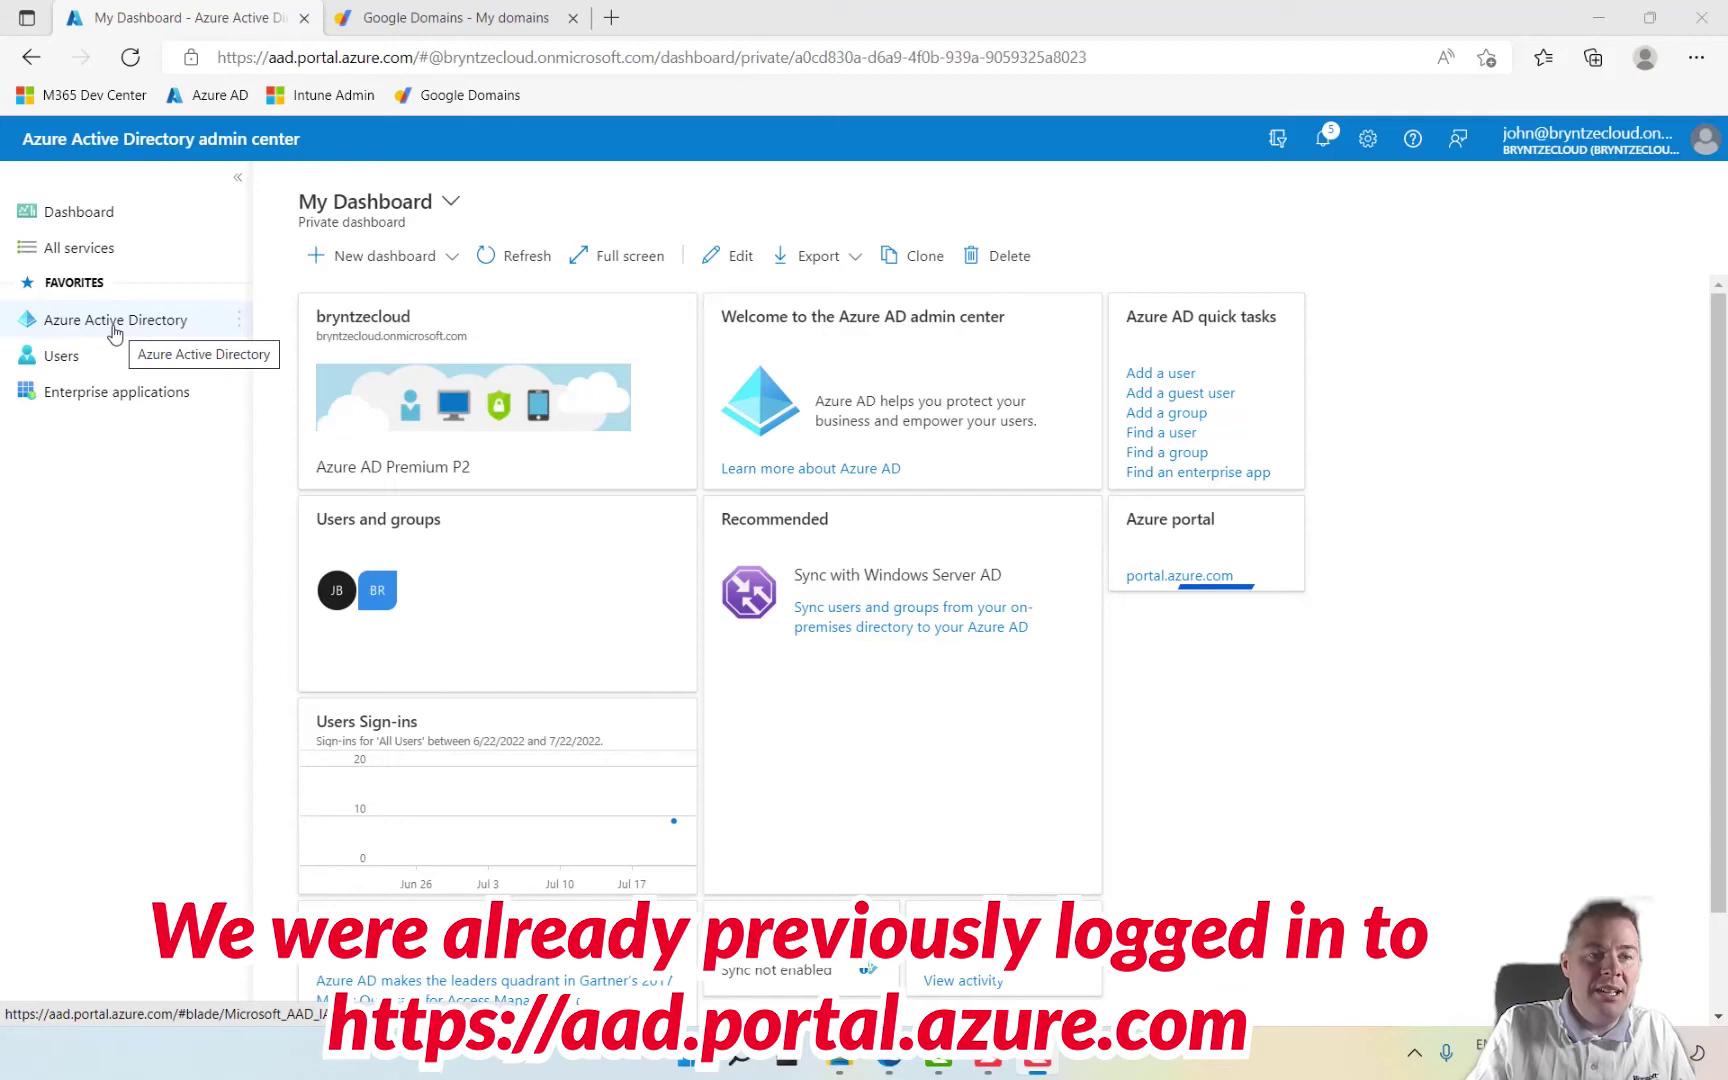
Step: Go to the tenant's custom domain names and enter bryntze.cloud as a new custom domain
{"action": "left_click", "coordinate": [115, 322]}
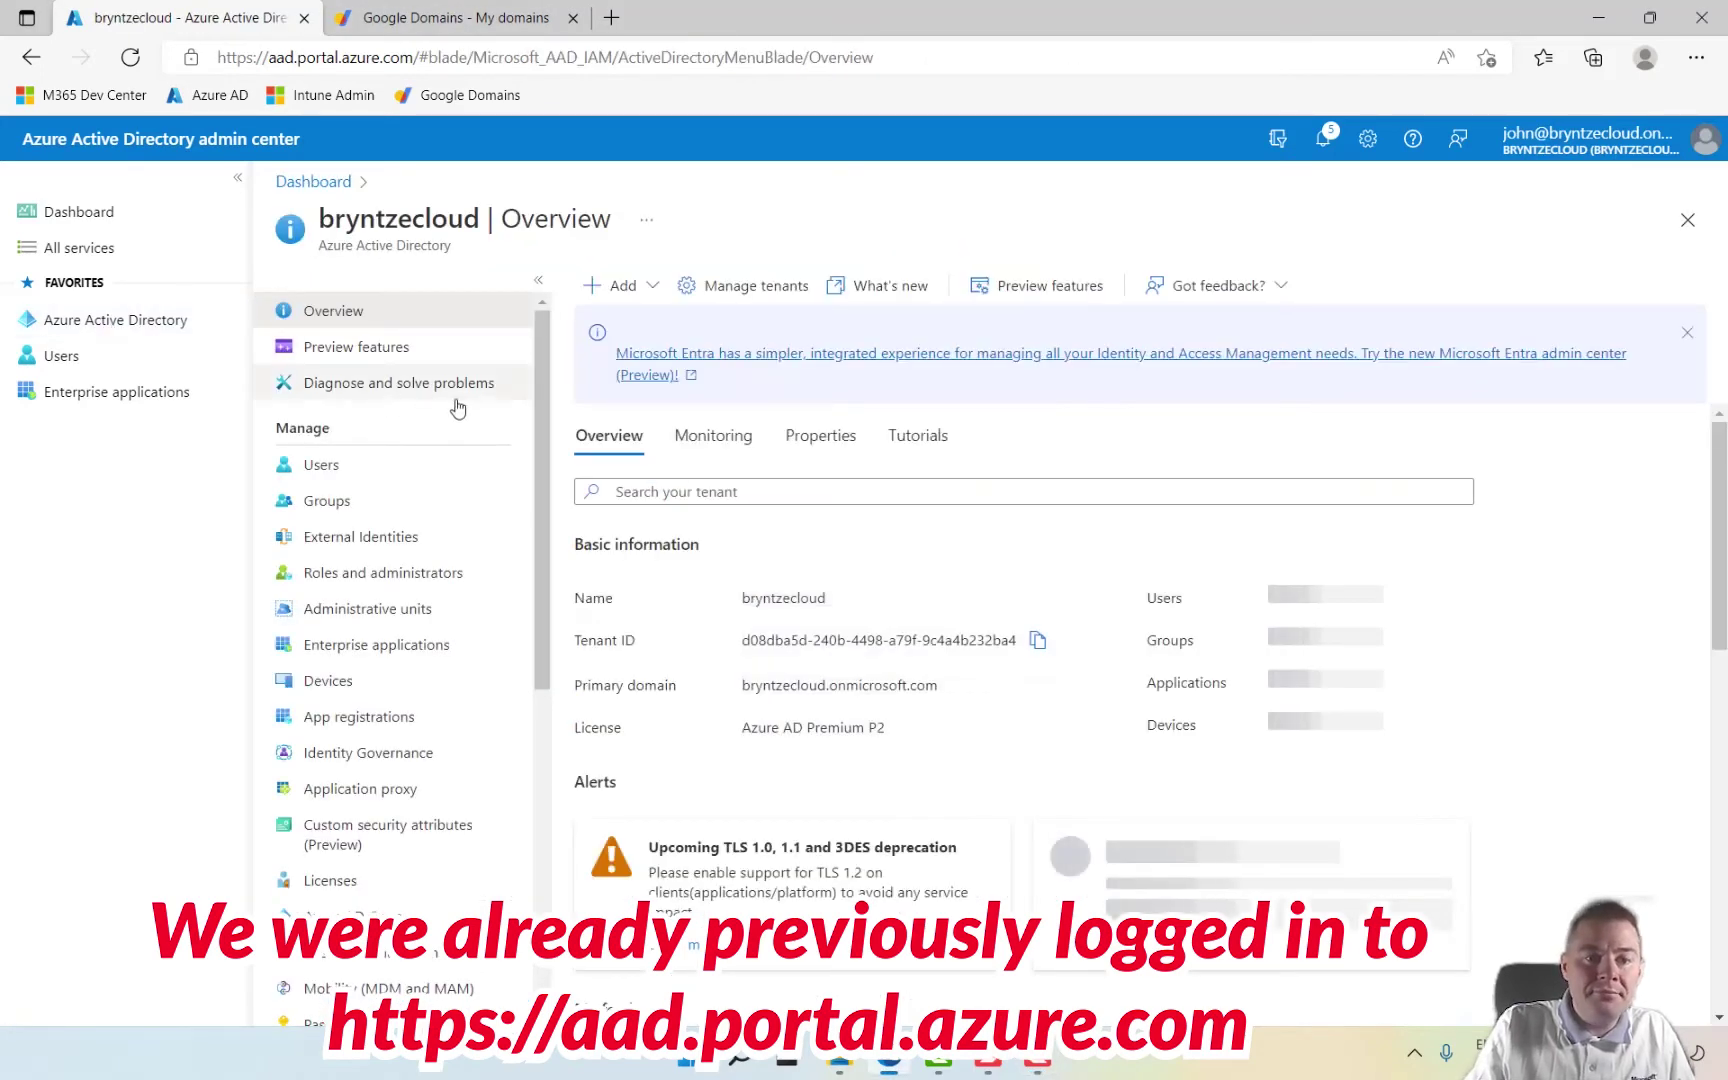
{"action": "left_click_drag", "start_coordinate": [539, 409], "coordinate": [551, 576]}
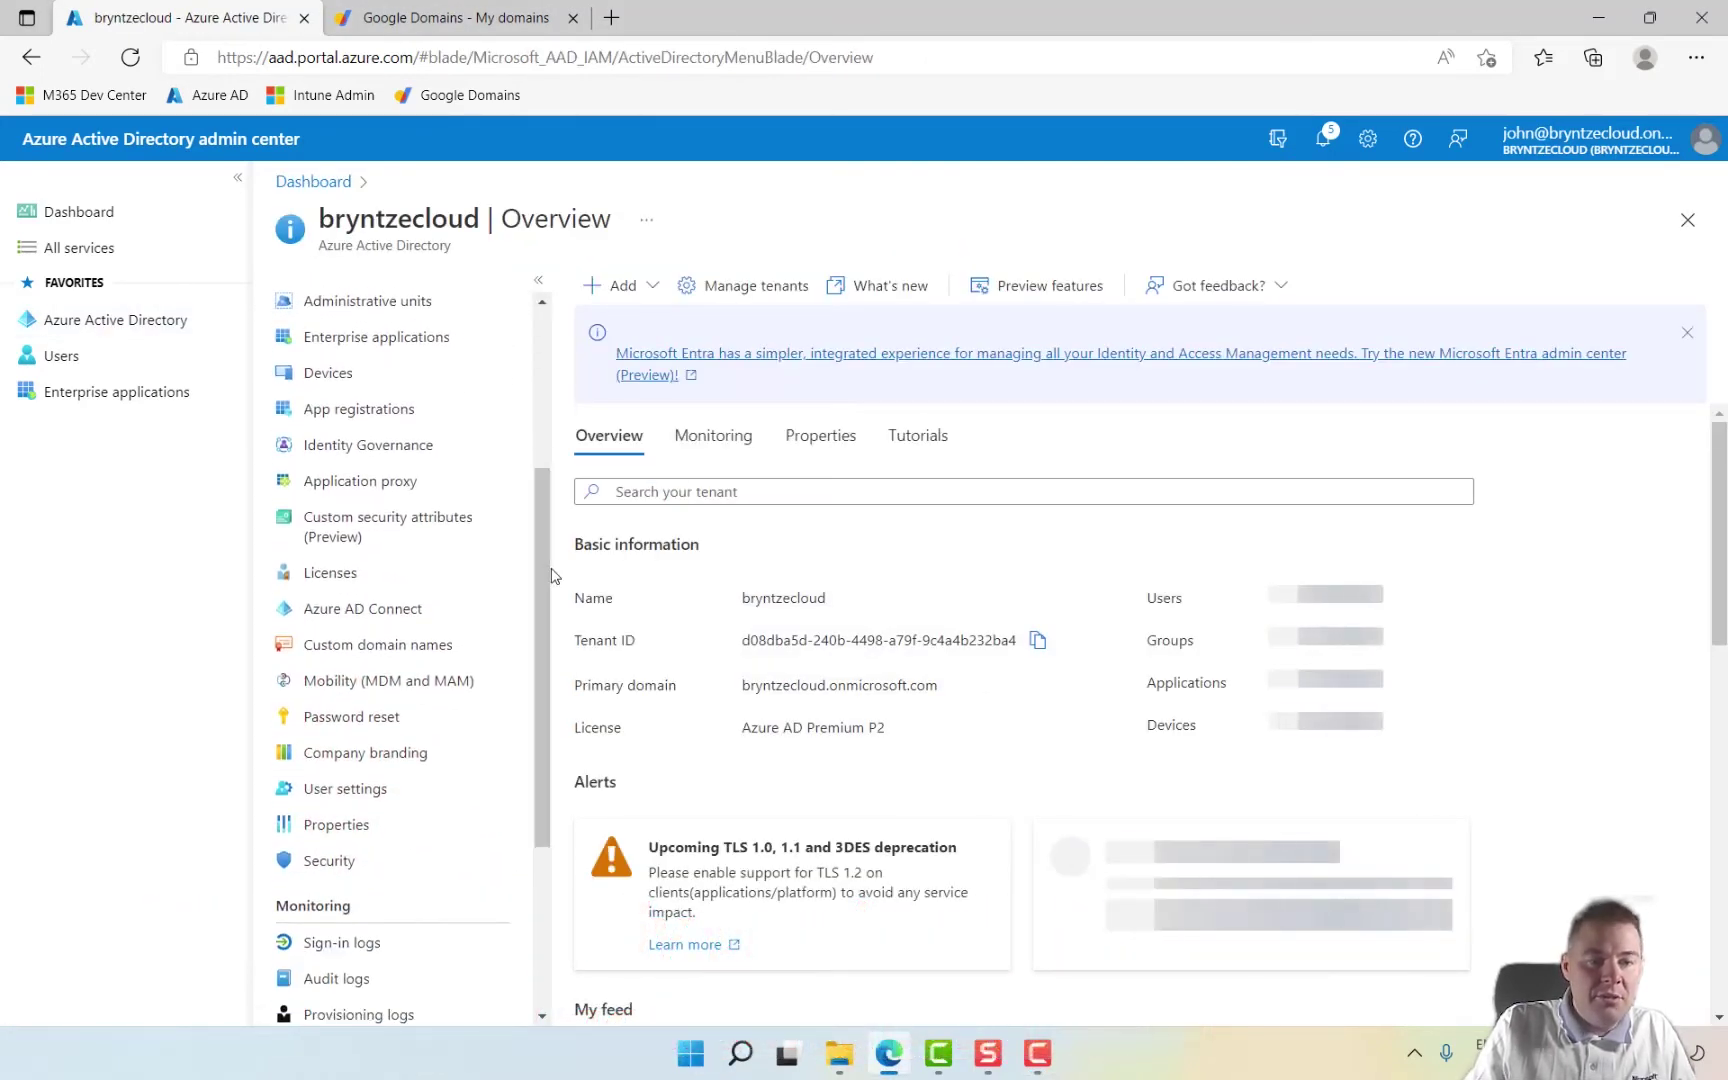
{"action": "left_click", "coordinate": [416, 650]}
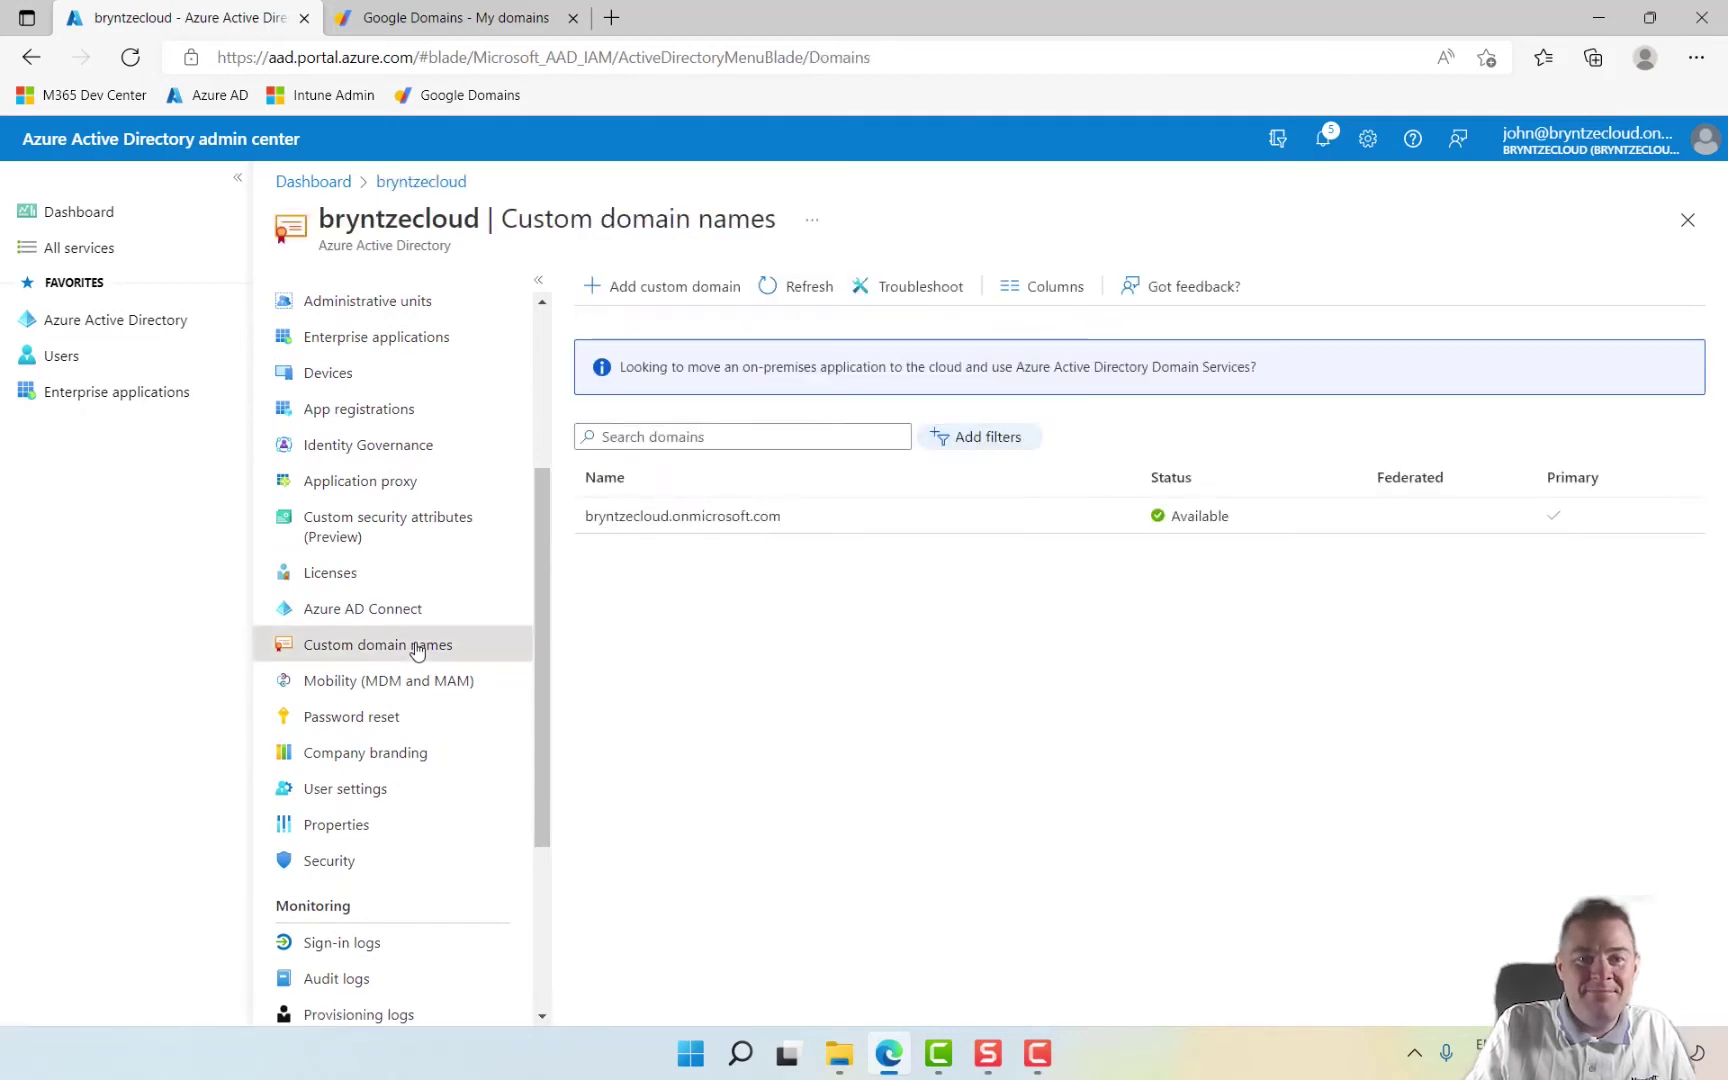
{"action": "left_click", "coordinate": [700, 296]}
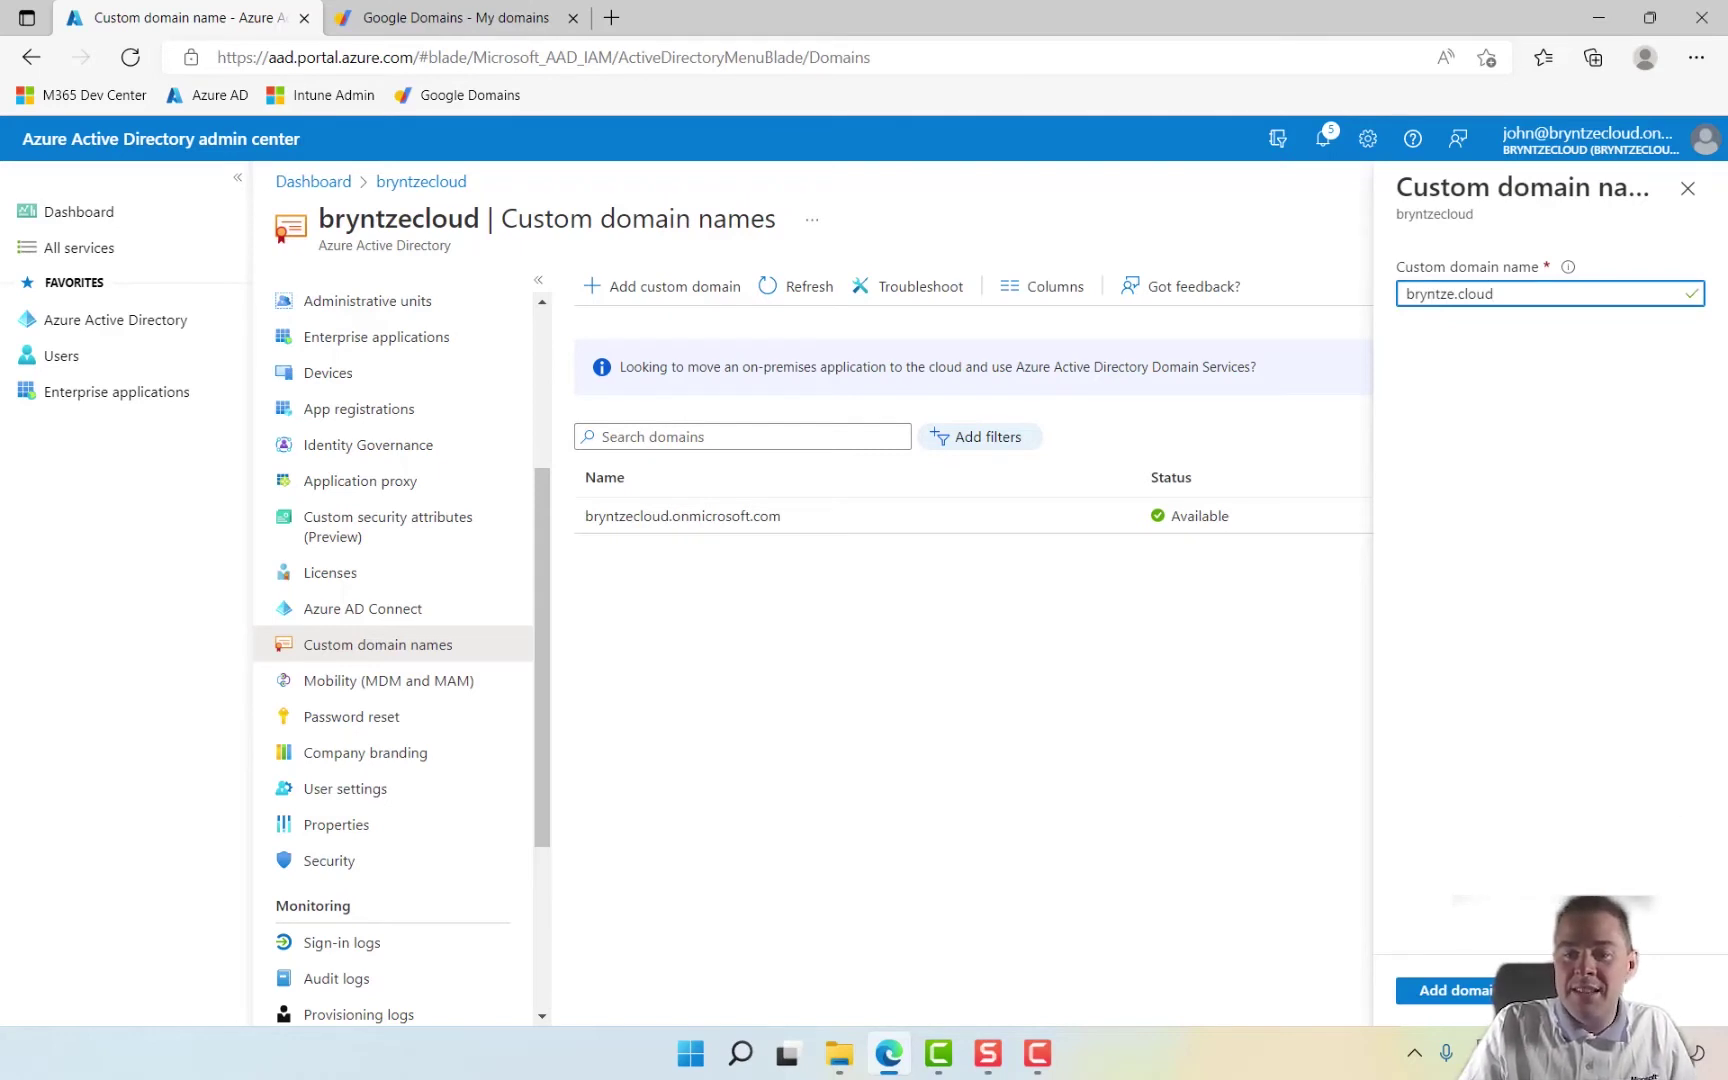
{"action": "key", "text": "alt+Tab"}
{"action": "left_click", "coordinate": [1518, 288]}
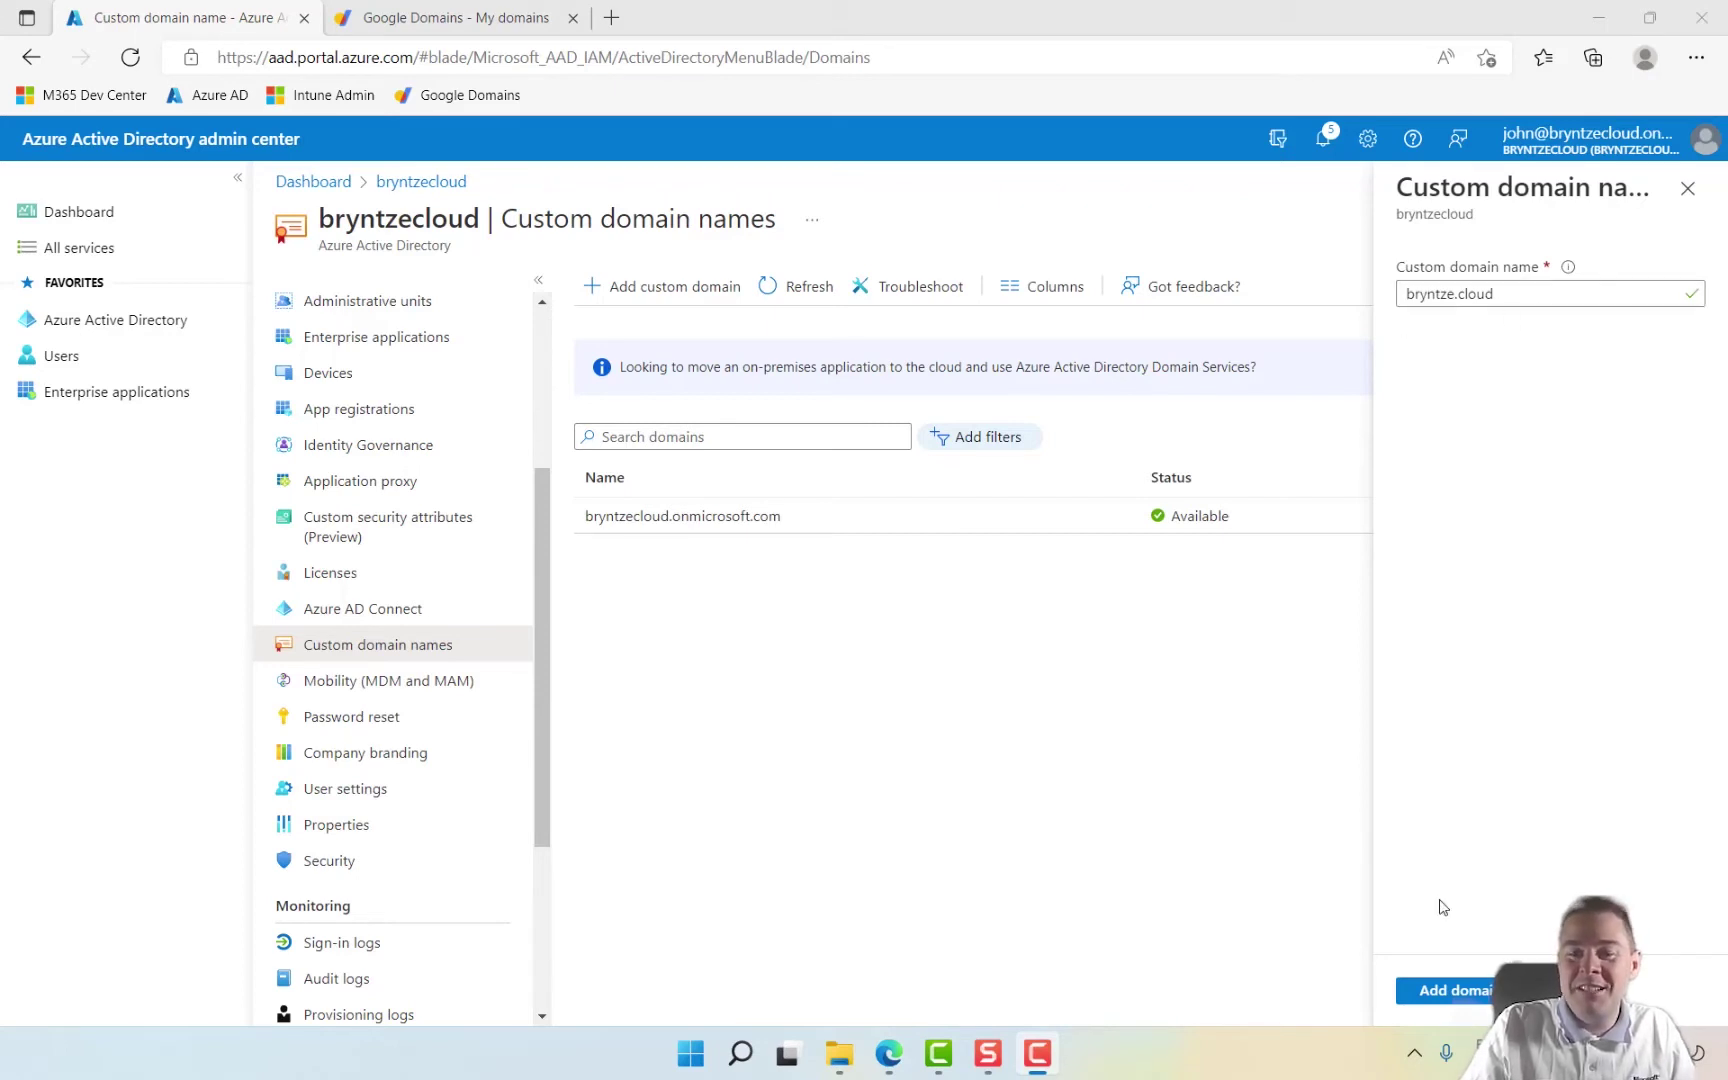
Step: Add bryntze.cloud as a custom domain, then bring up Google Domains' My domains page
{"action": "left_click", "coordinate": [1446, 991]}
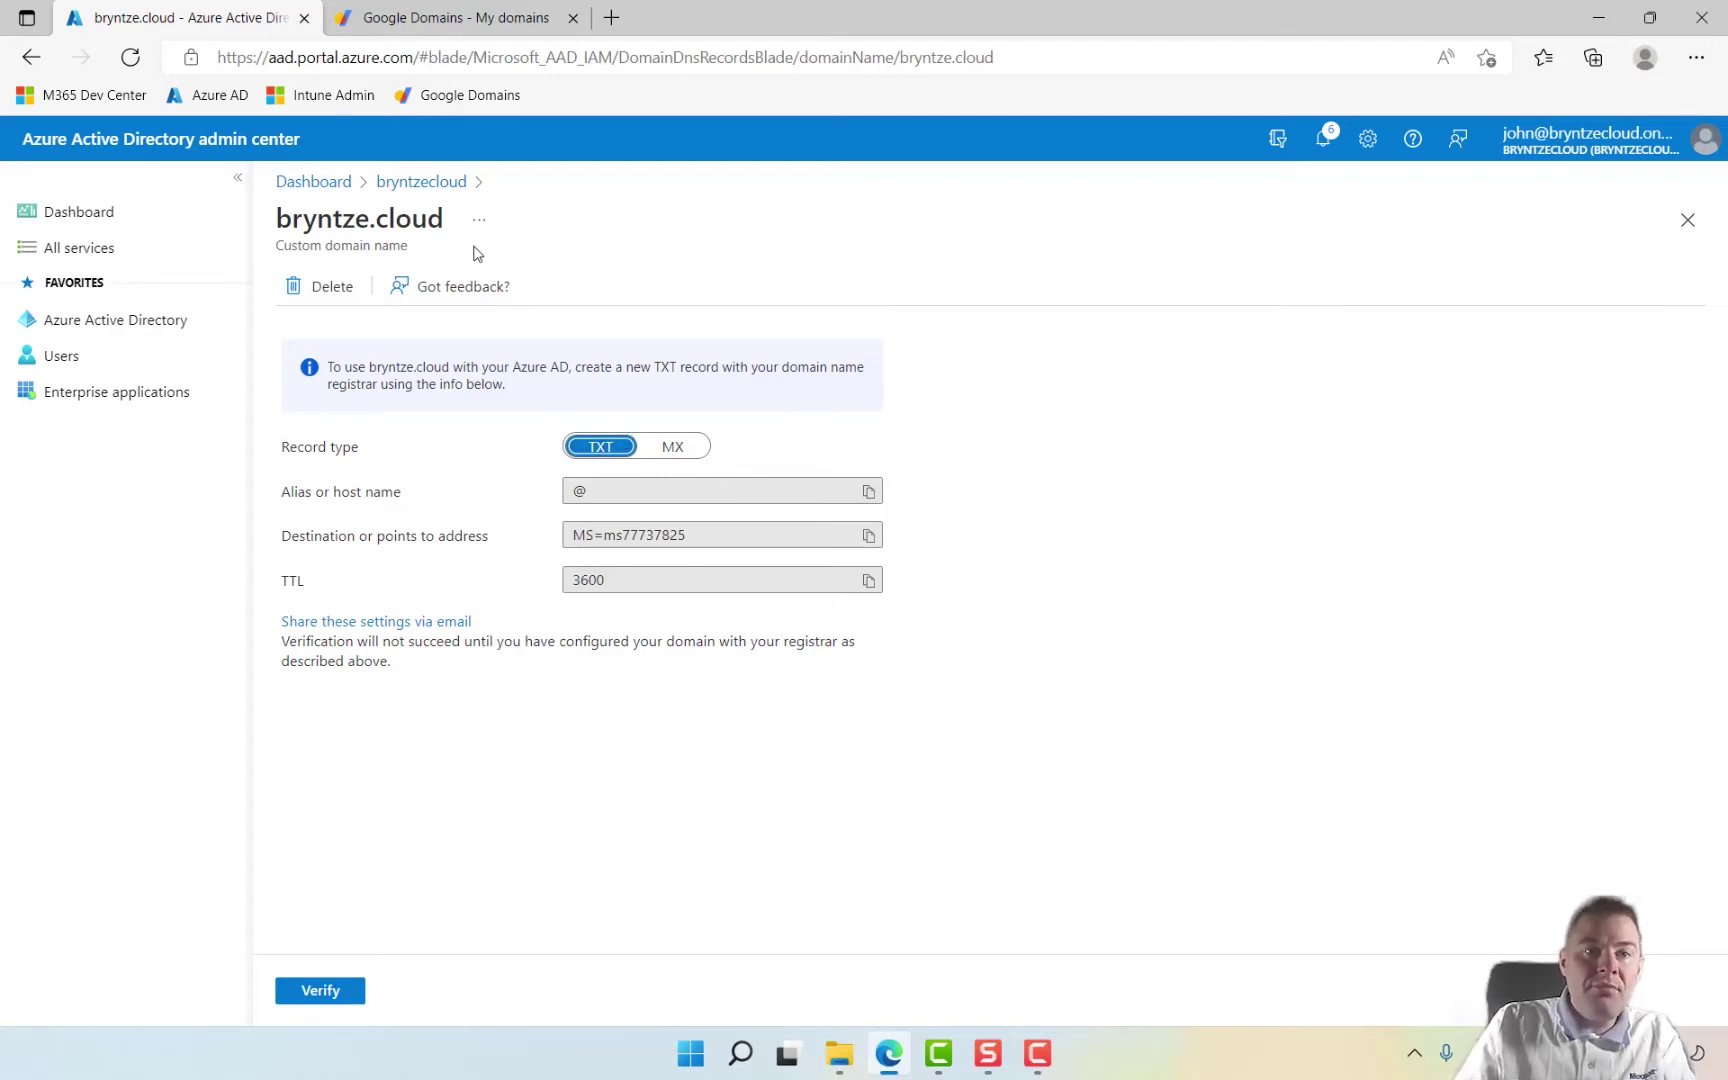
{"action": "left_click", "coordinate": [397, 20]}
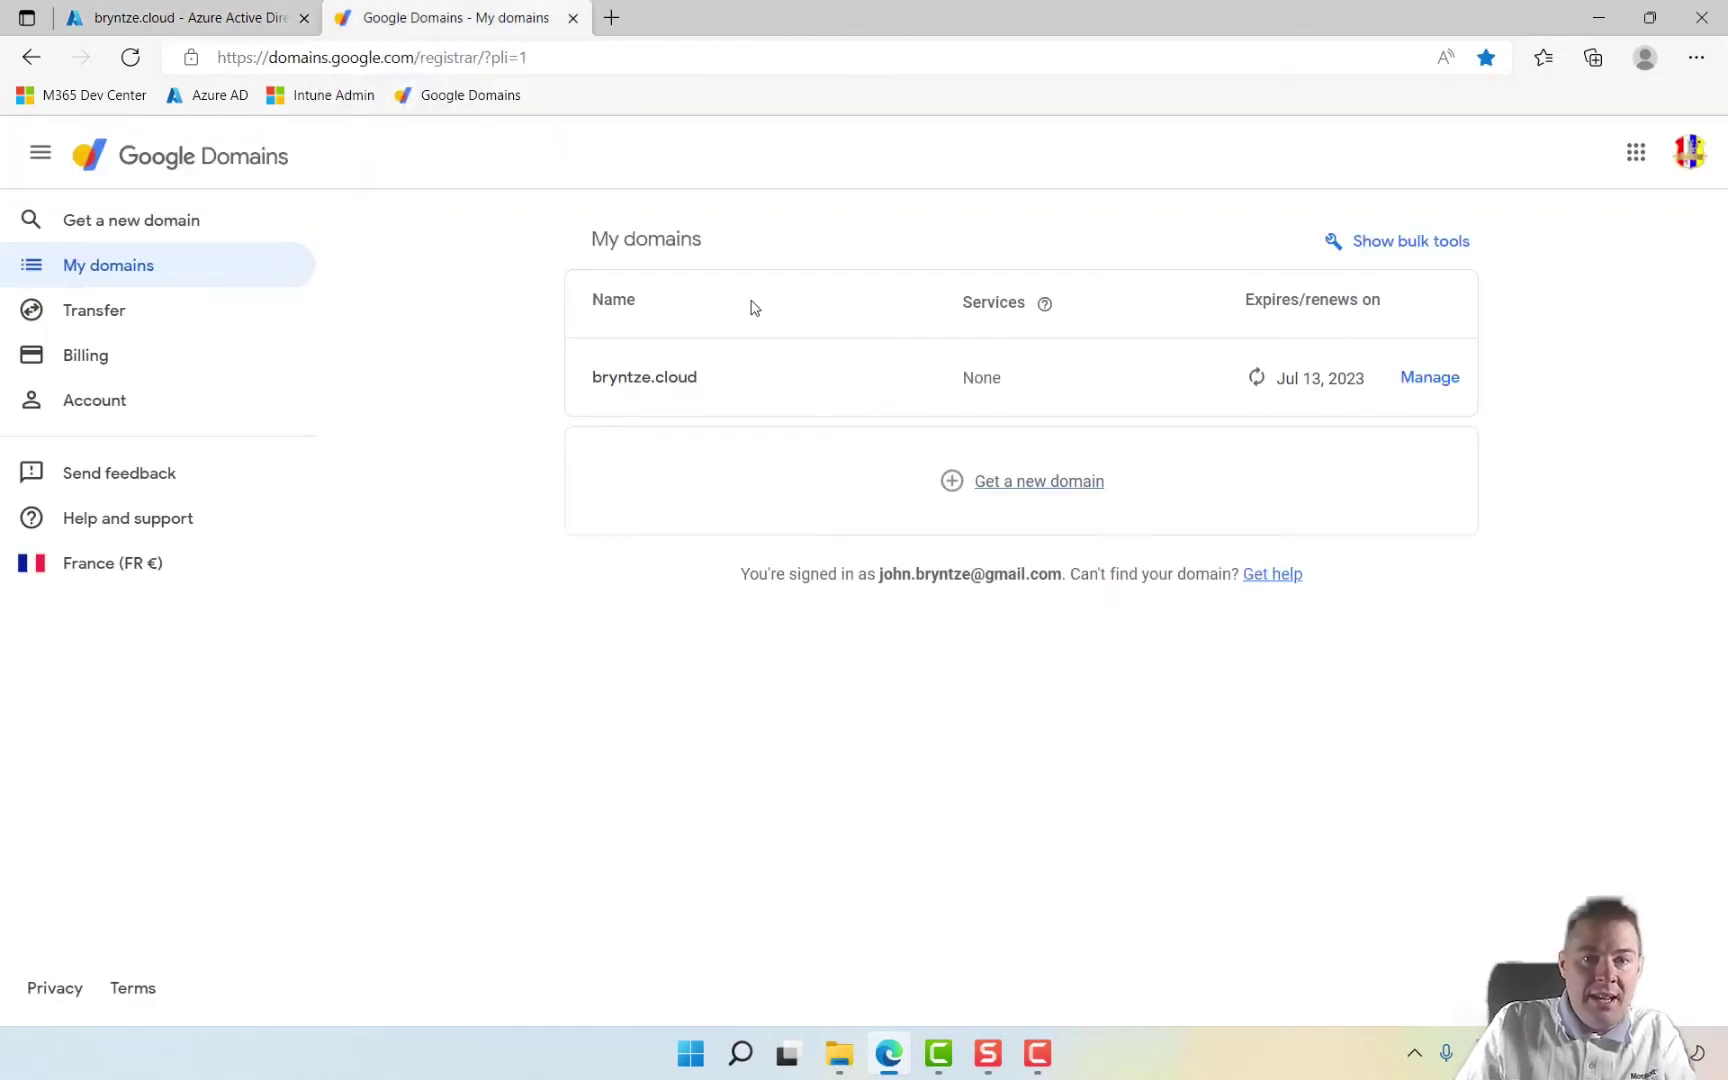
Step: In bryntze.cloud's DNS settings, start a new custom record with type TXT
{"action": "left_click", "coordinate": [1421, 390]}
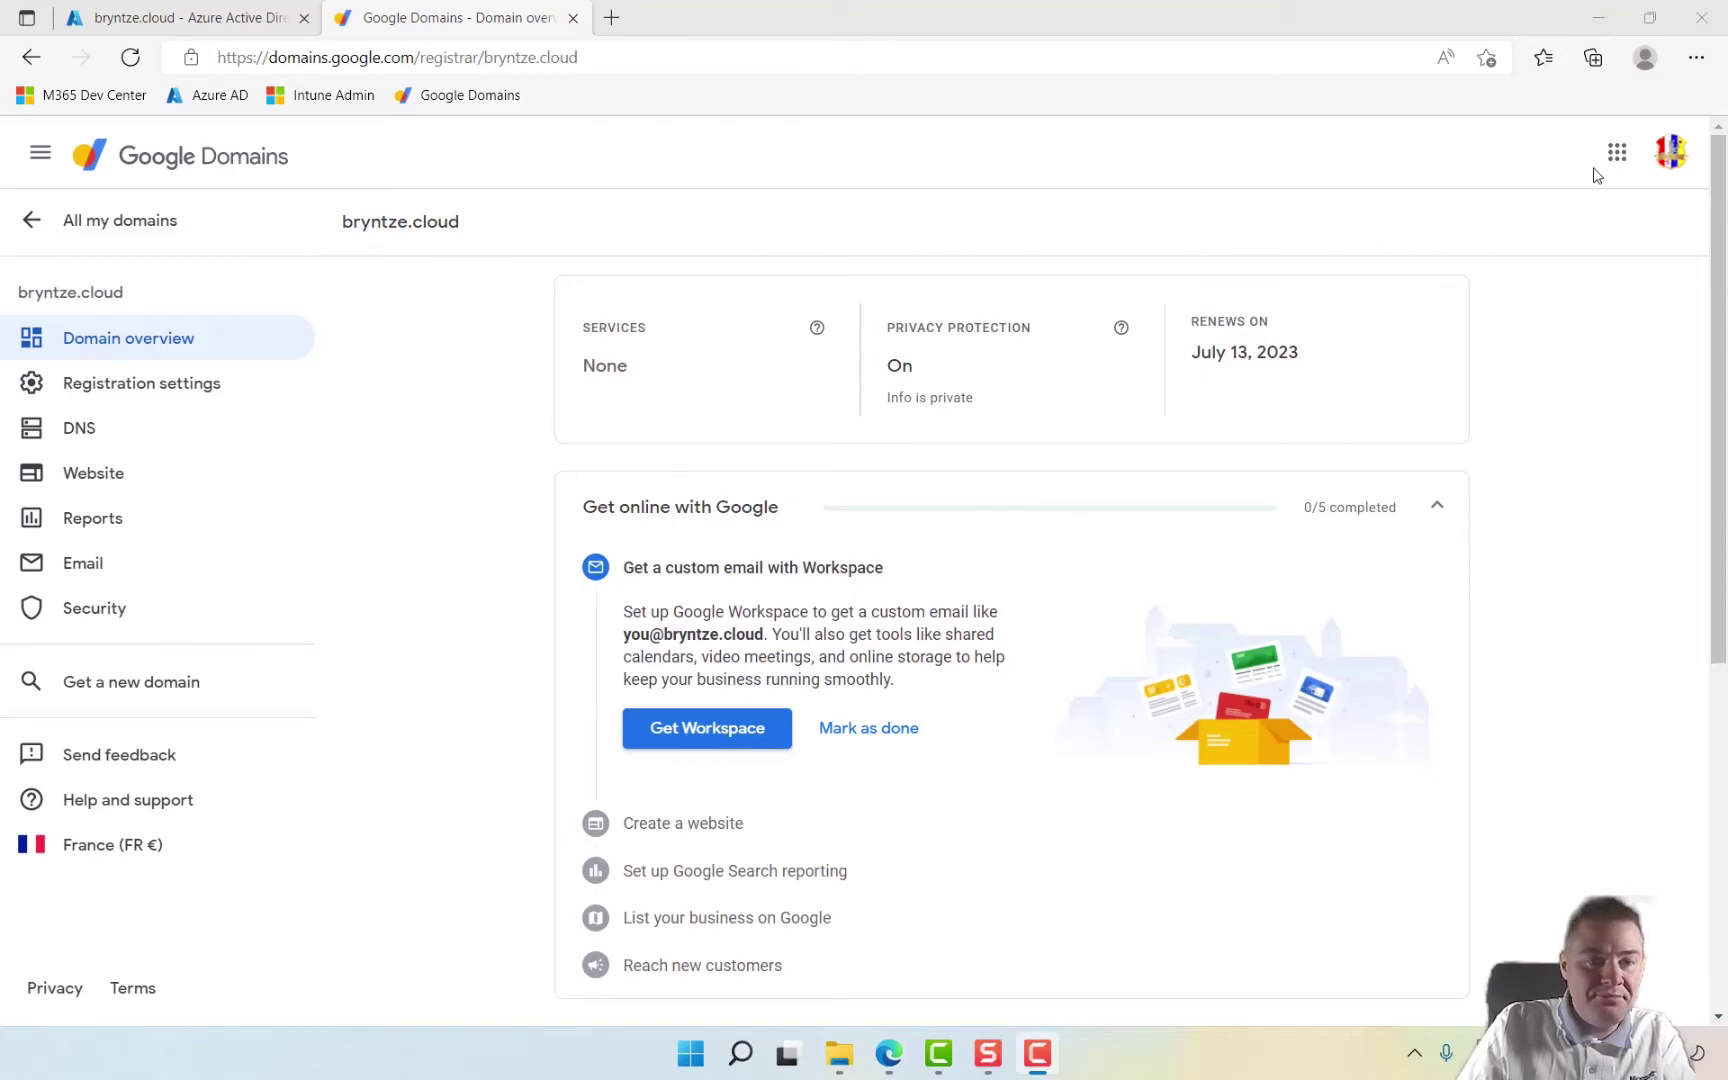
{"action": "left_click", "coordinate": [82, 430]}
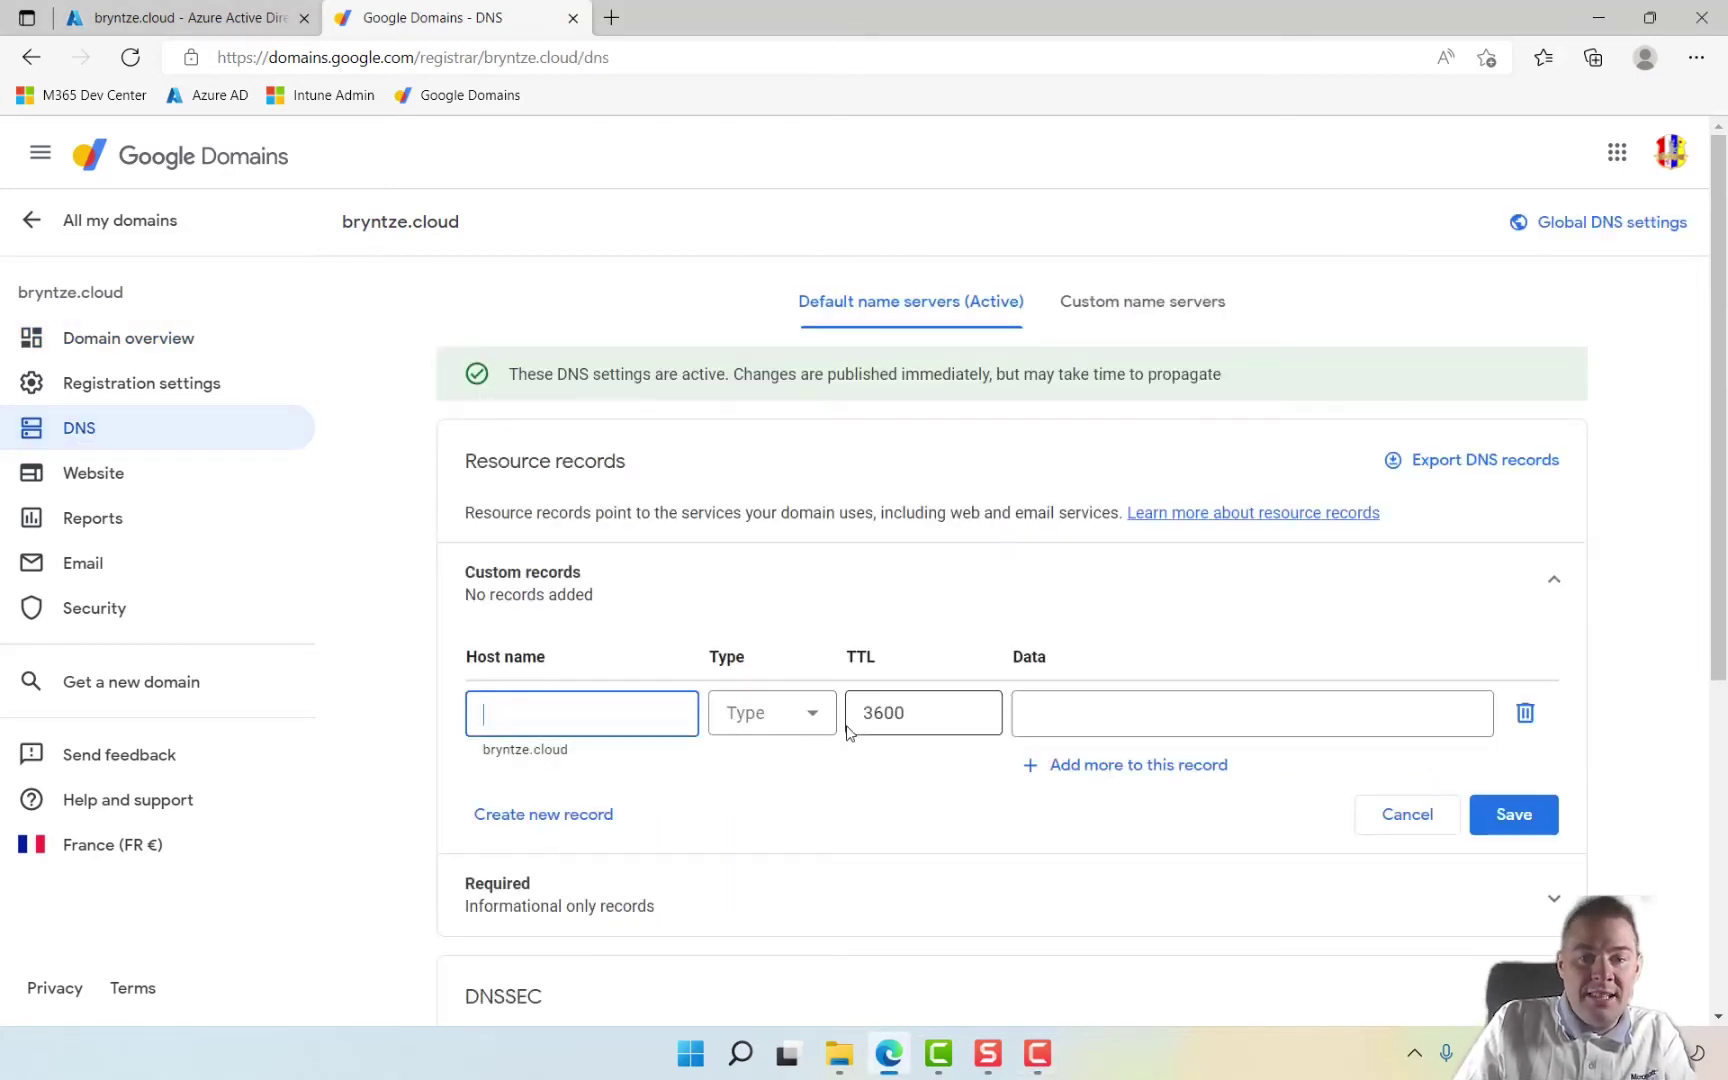
{"action": "left_click", "coordinate": [810, 724]}
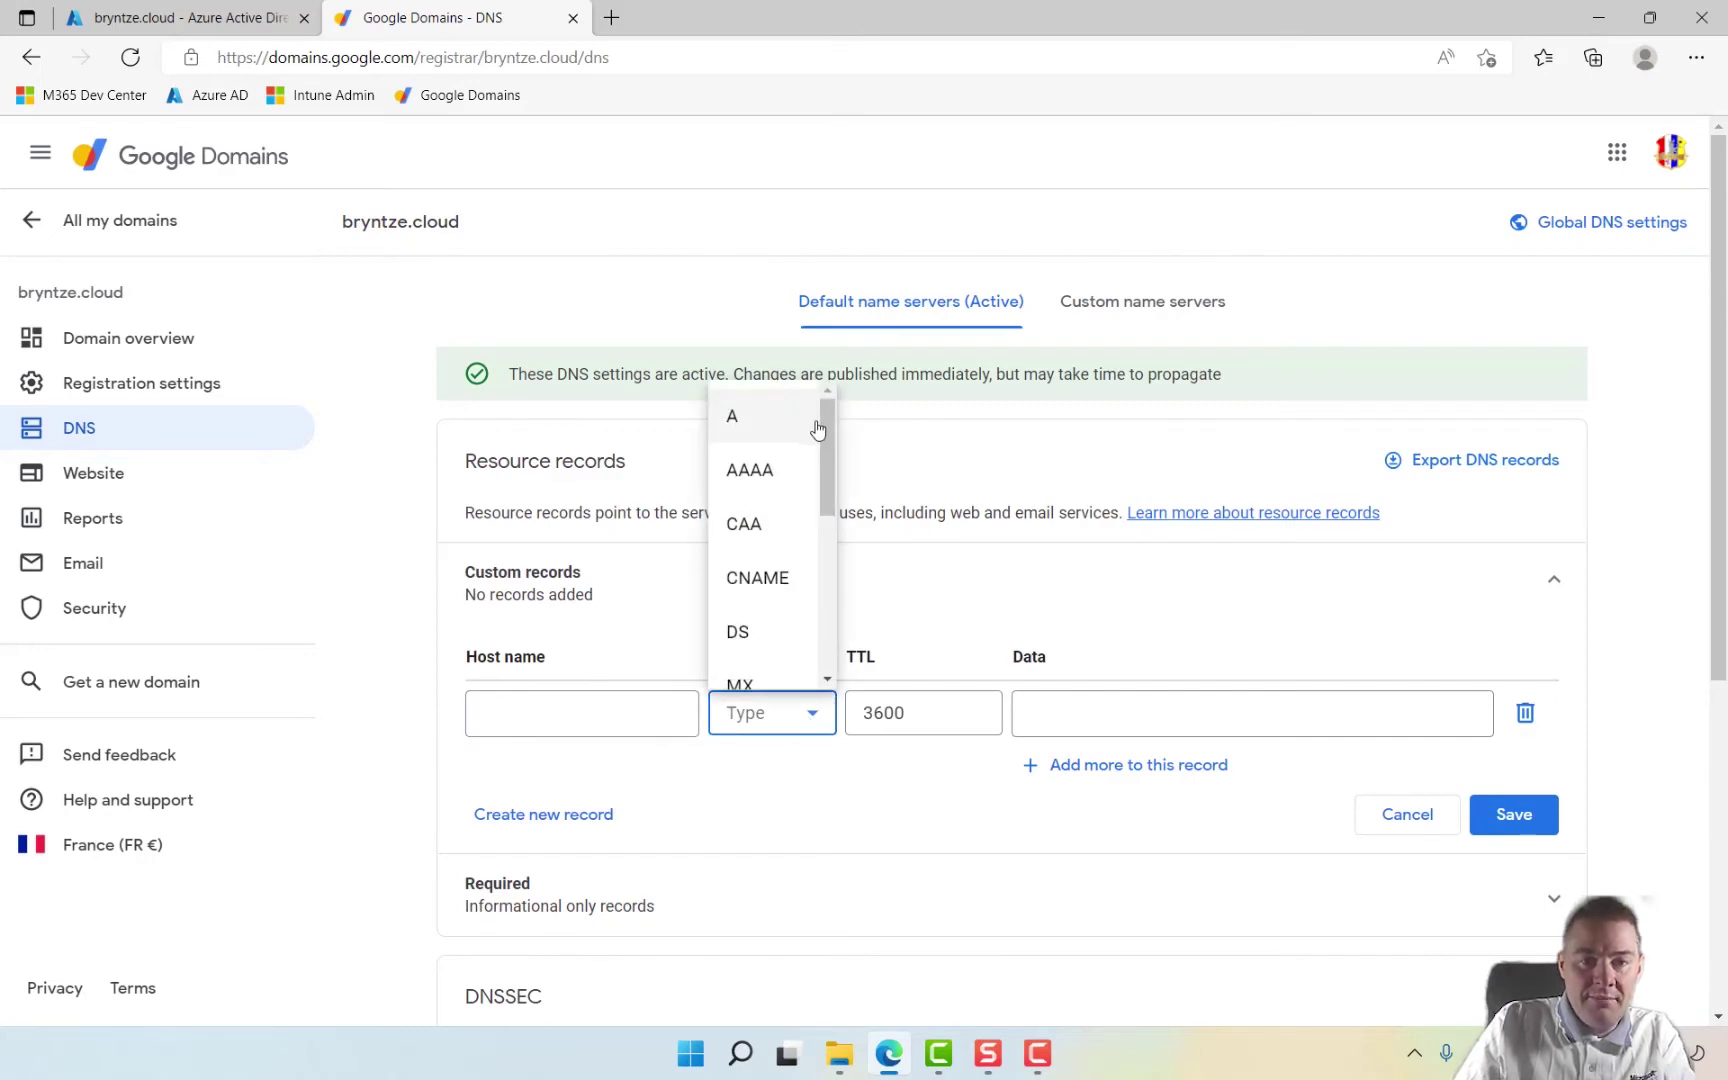
{"action": "left_click_drag", "start_coordinate": [836, 447], "coordinate": [836, 648]}
{"action": "left_click", "coordinate": [762, 656]}
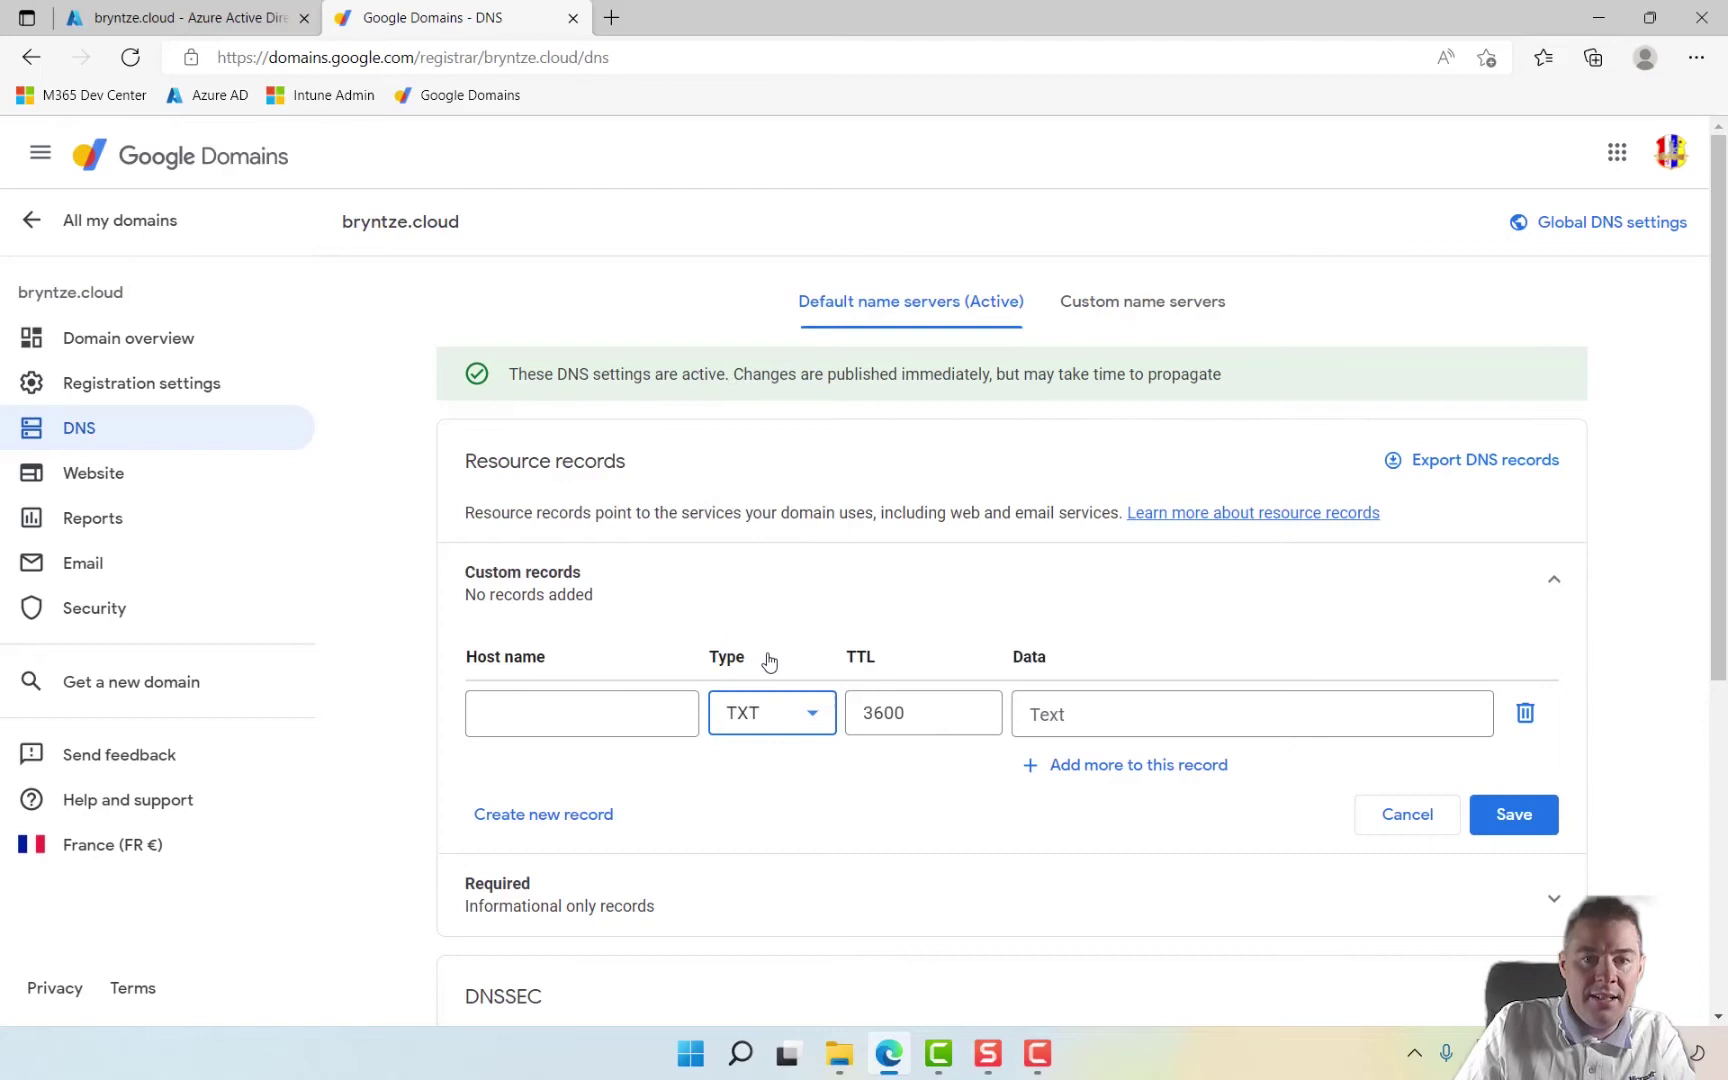
Step: Copy the @ host name from Azure's verification details into the TXT record's host name
{"action": "left_click", "coordinate": [235, 24]}
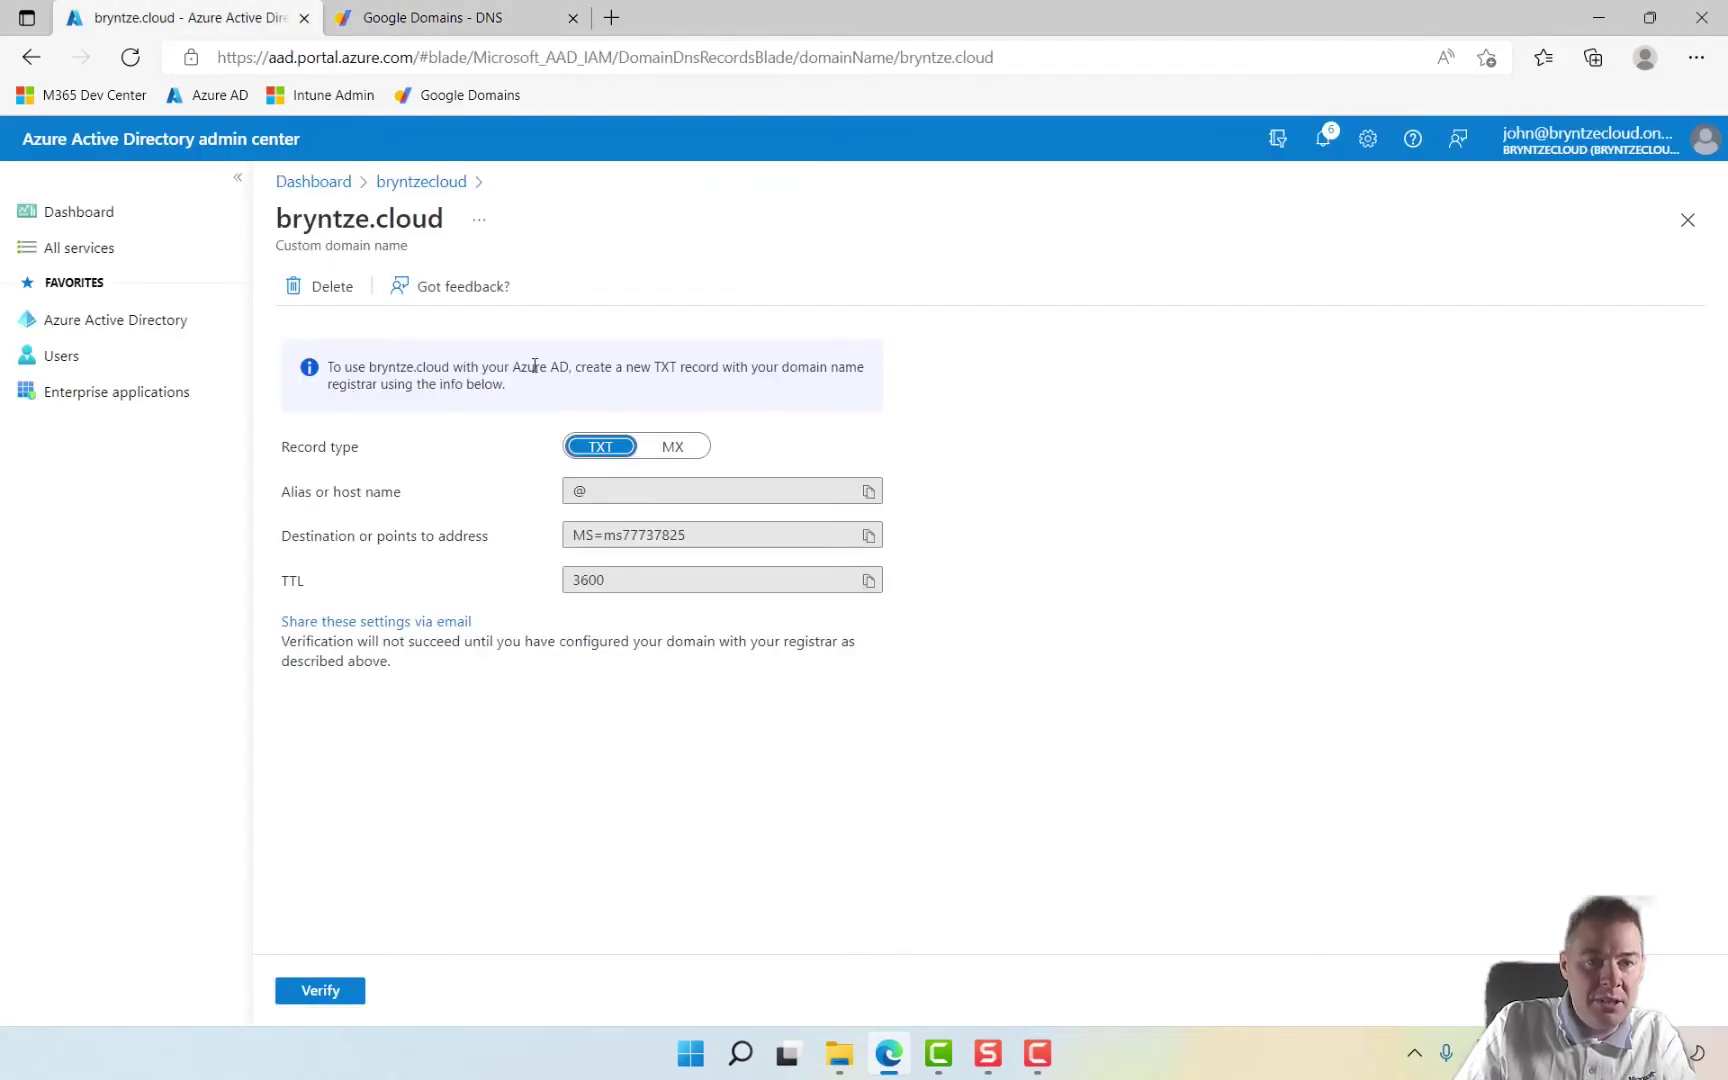
{"action": "left_click_drag", "start_coordinate": [605, 492], "coordinate": [566, 494]}
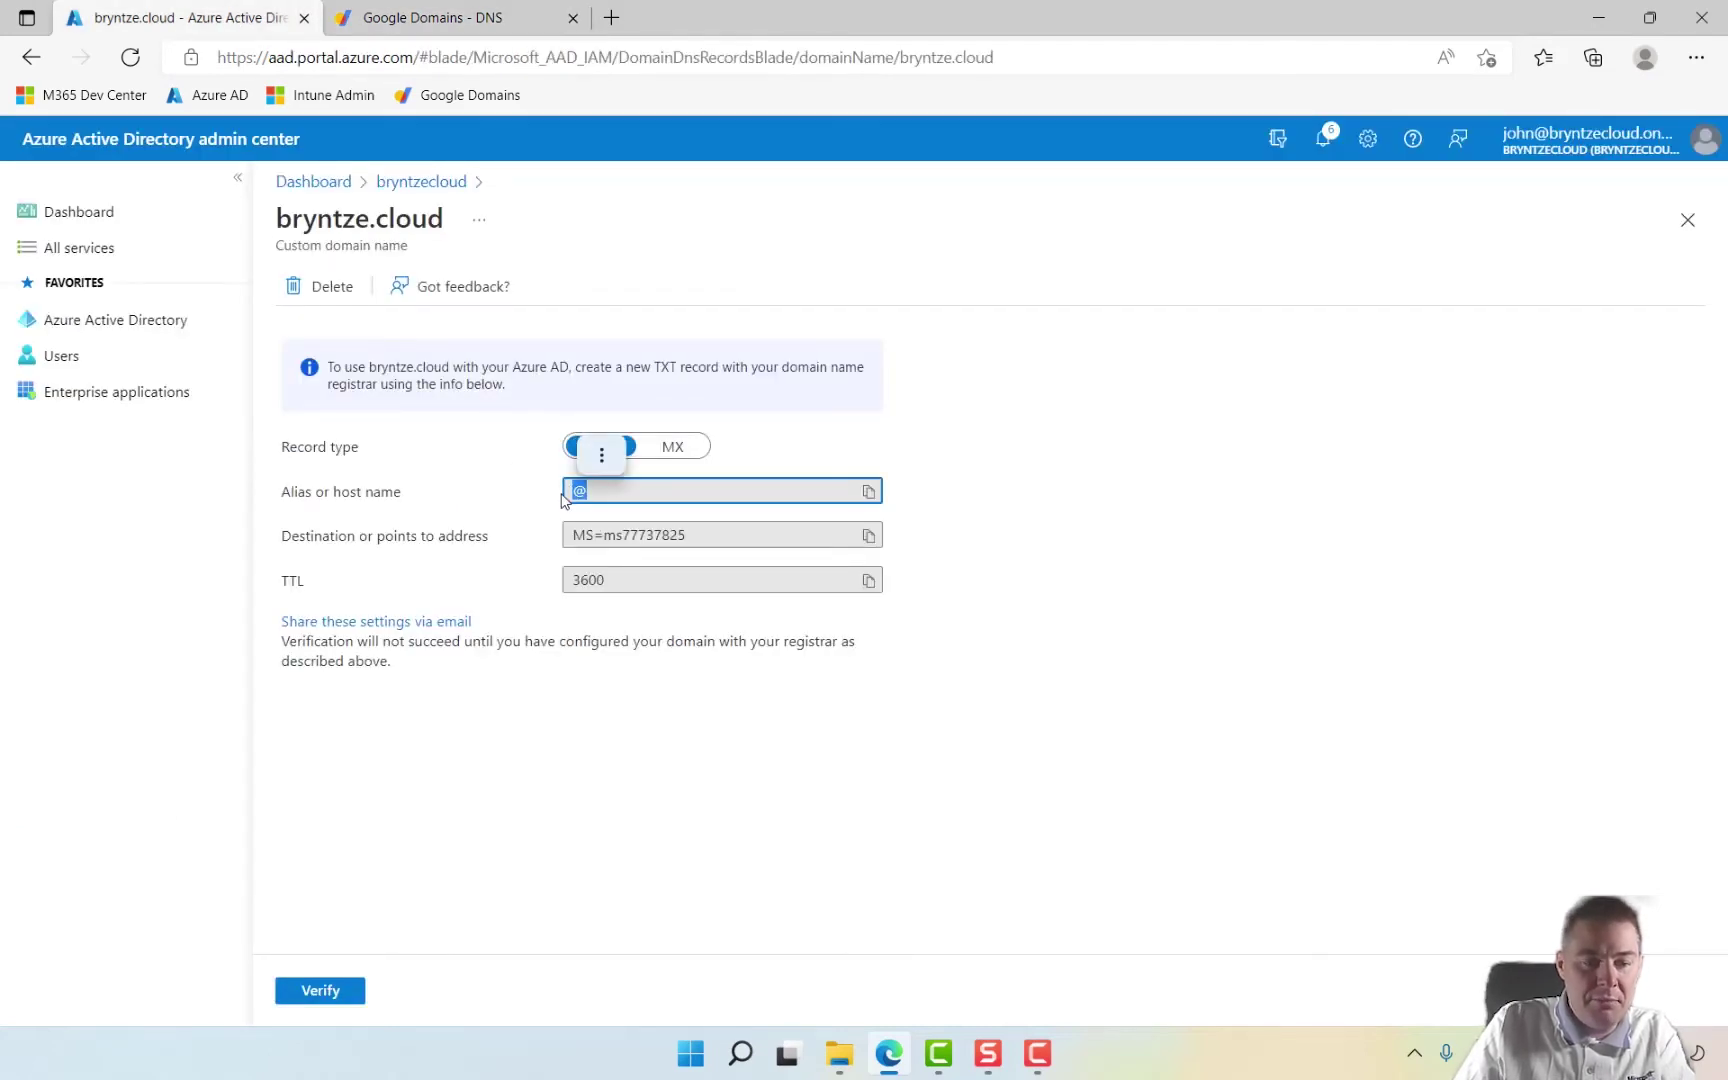
{"action": "key", "text": "ctrl+c"}
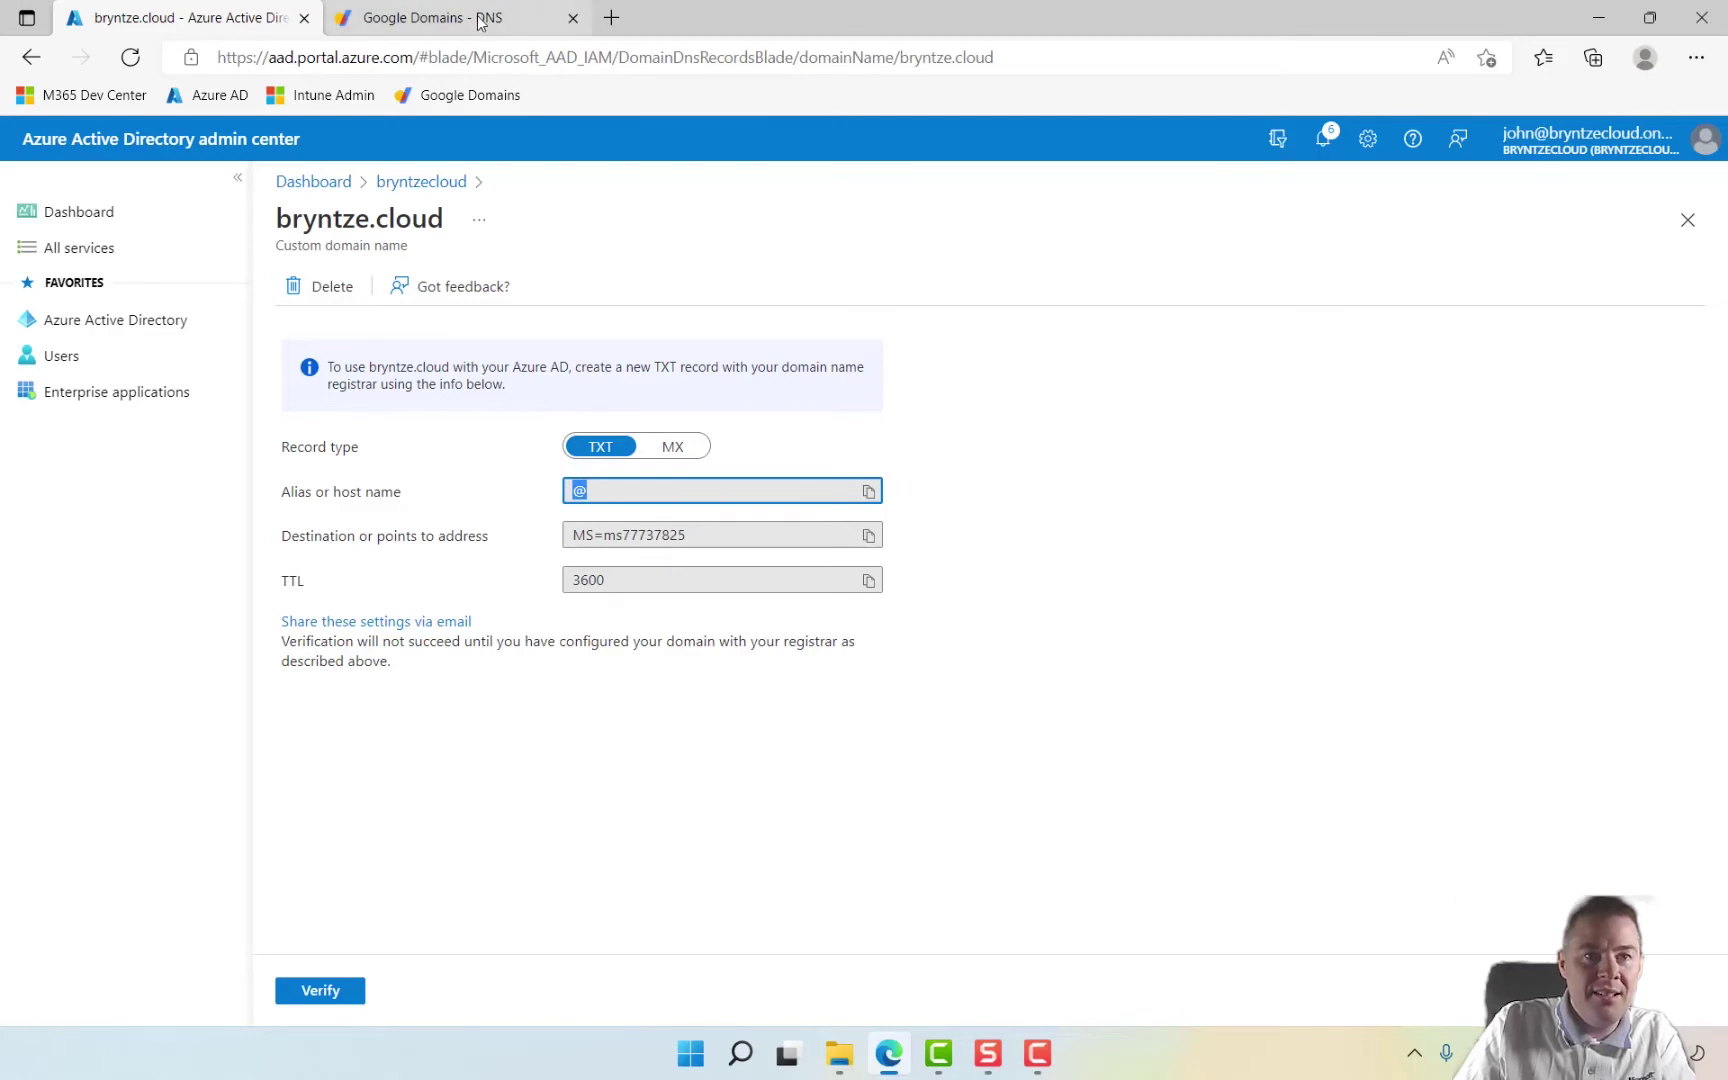
{"action": "left_click", "coordinate": [481, 22]}
{"action": "left_click", "coordinate": [503, 712]}
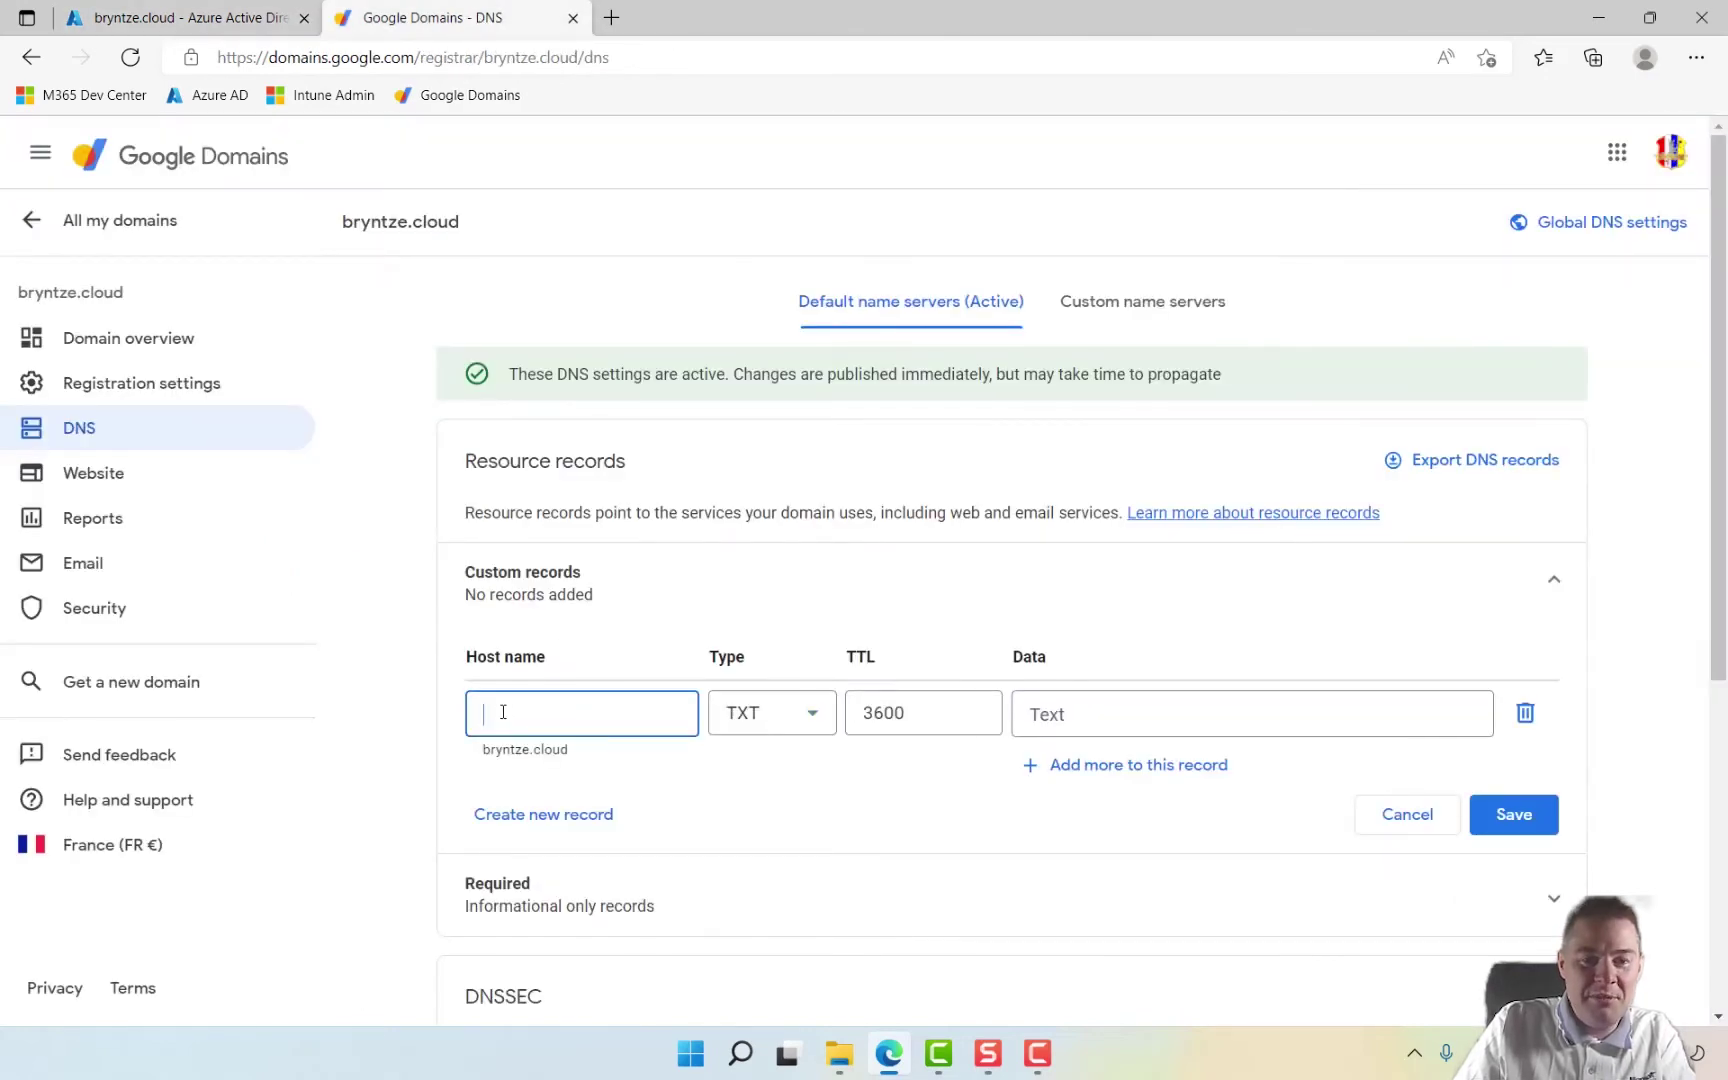
{"action": "key", "text": "ctrl+v"}
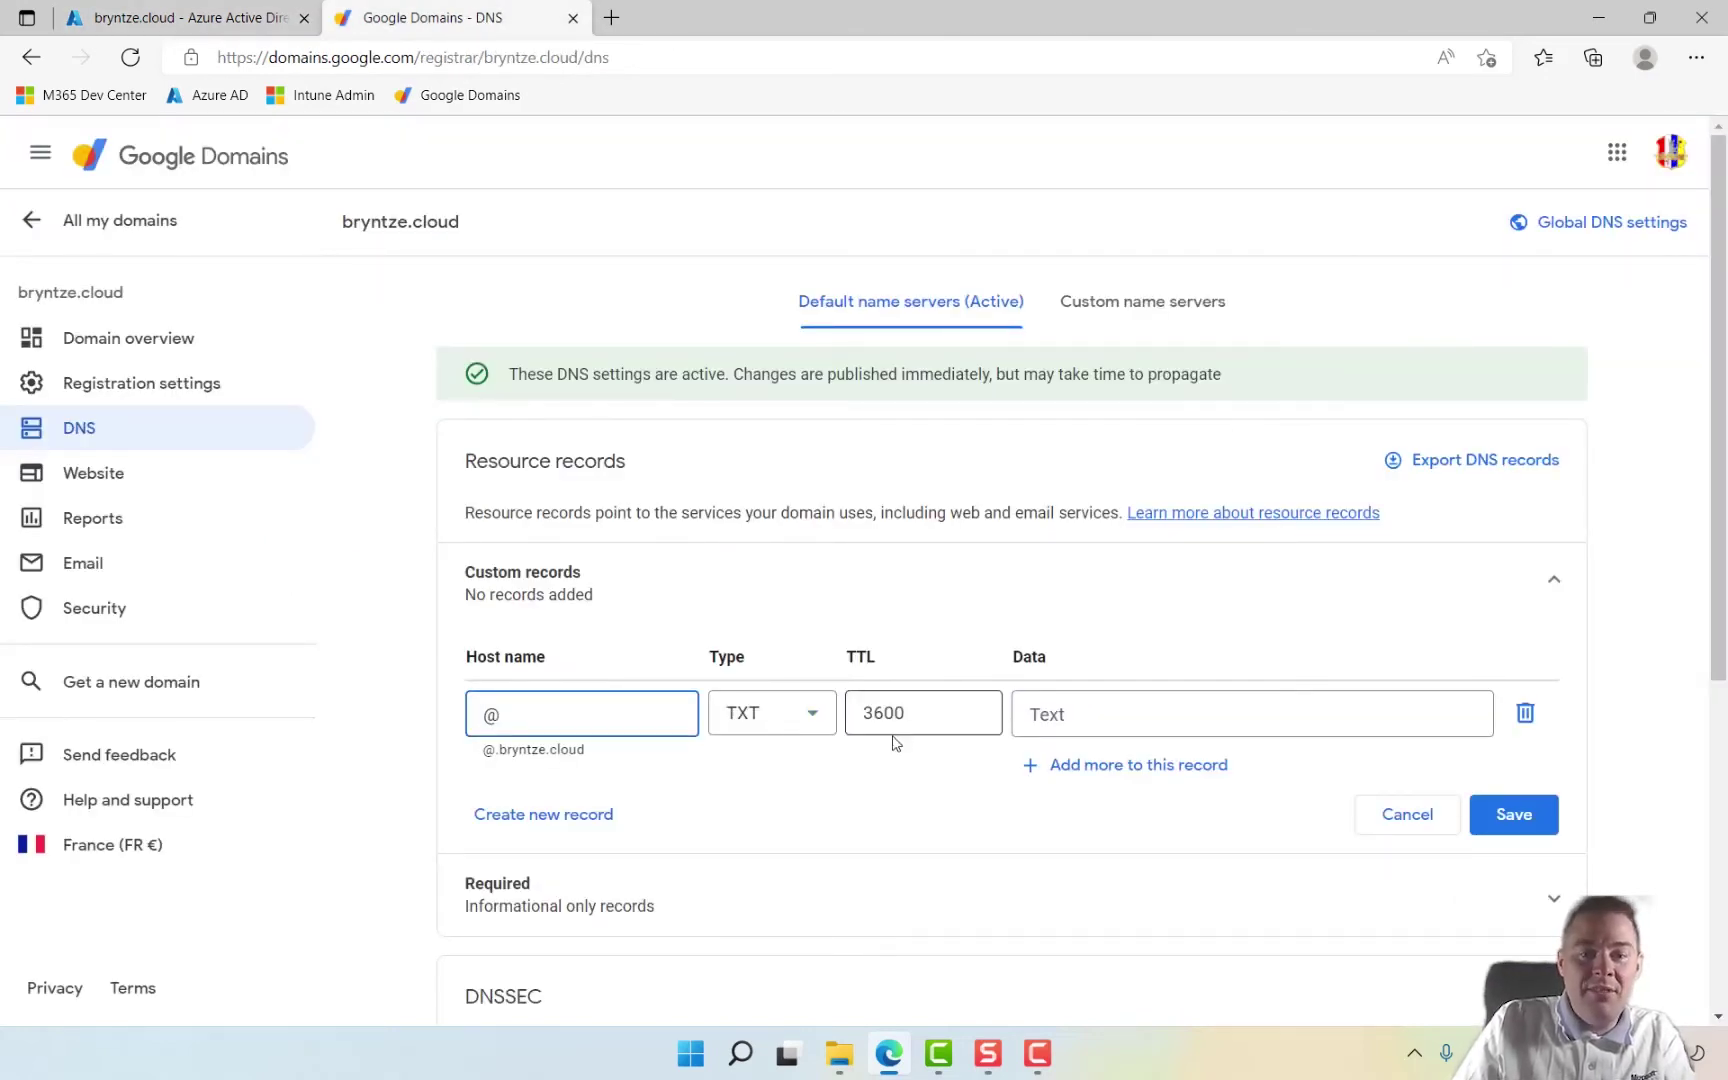
Step: Paste Azure's MS= verification value into the record's Data, removing the extra empty row
{"action": "left_click", "coordinate": [218, 18]}
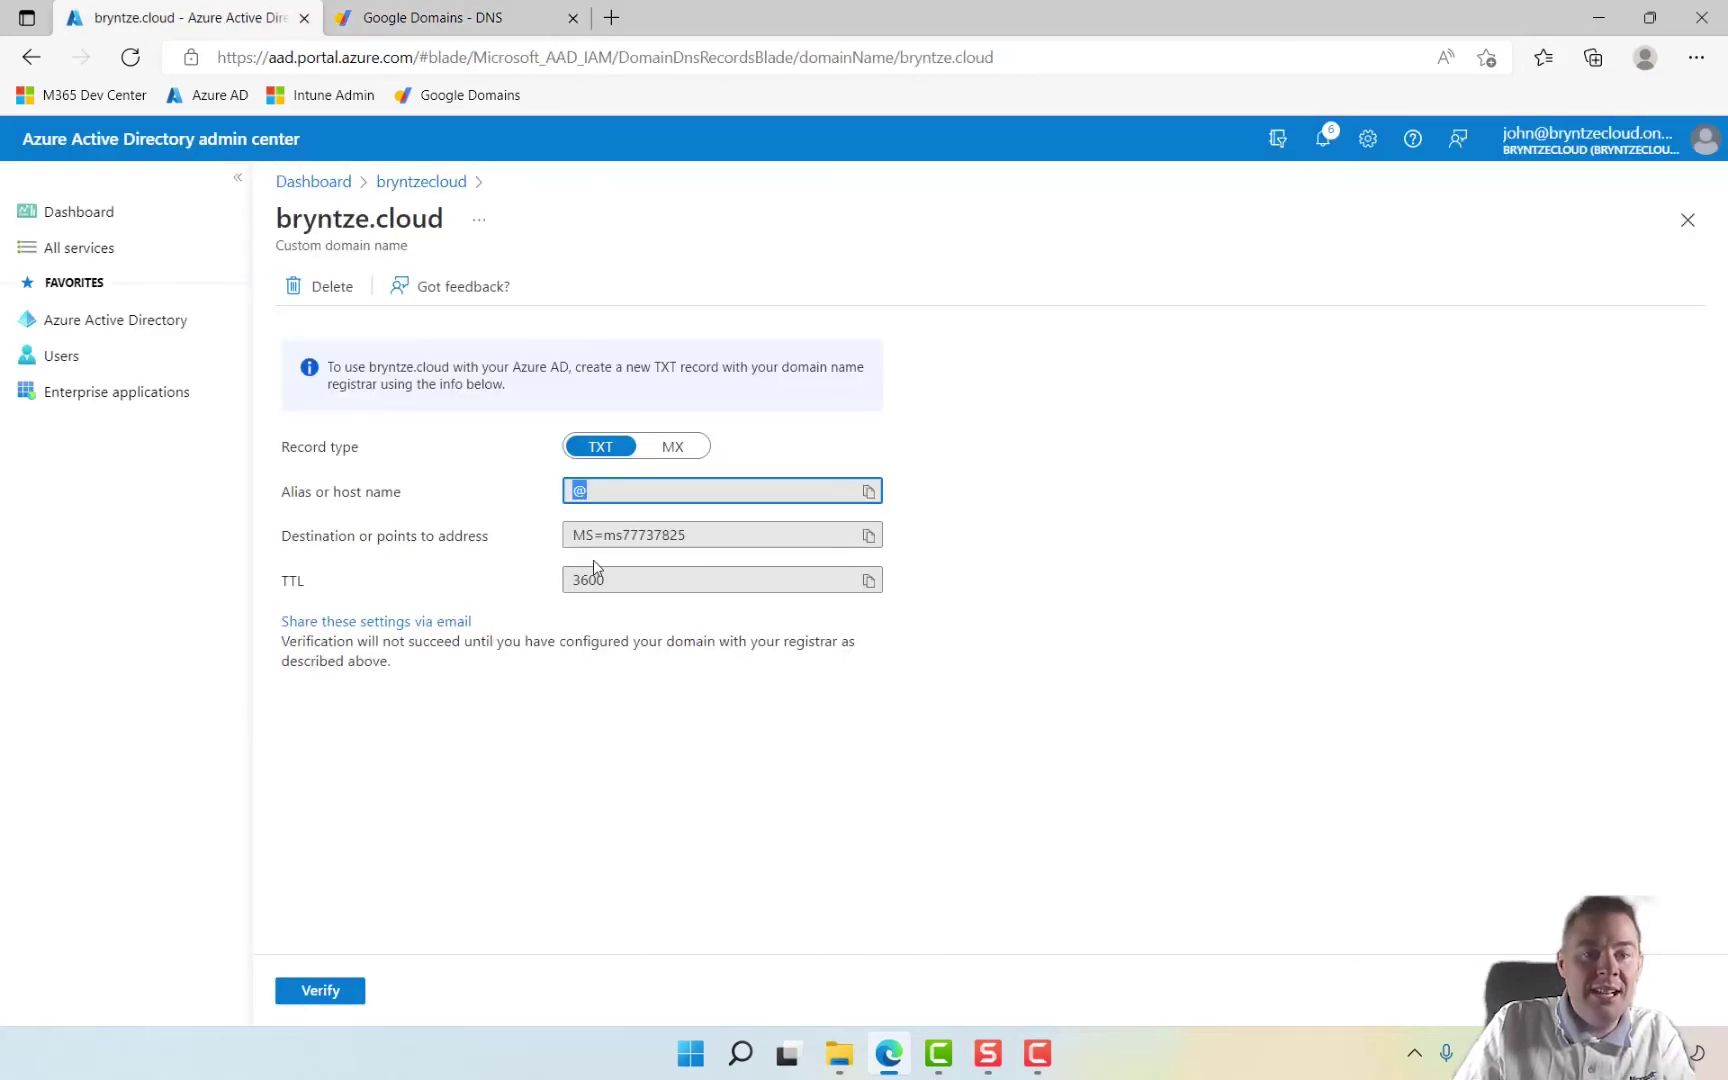
{"action": "left_click_drag", "start_coordinate": [700, 535], "coordinate": [553, 541]}
{"action": "key", "text": "ctrl+c"}
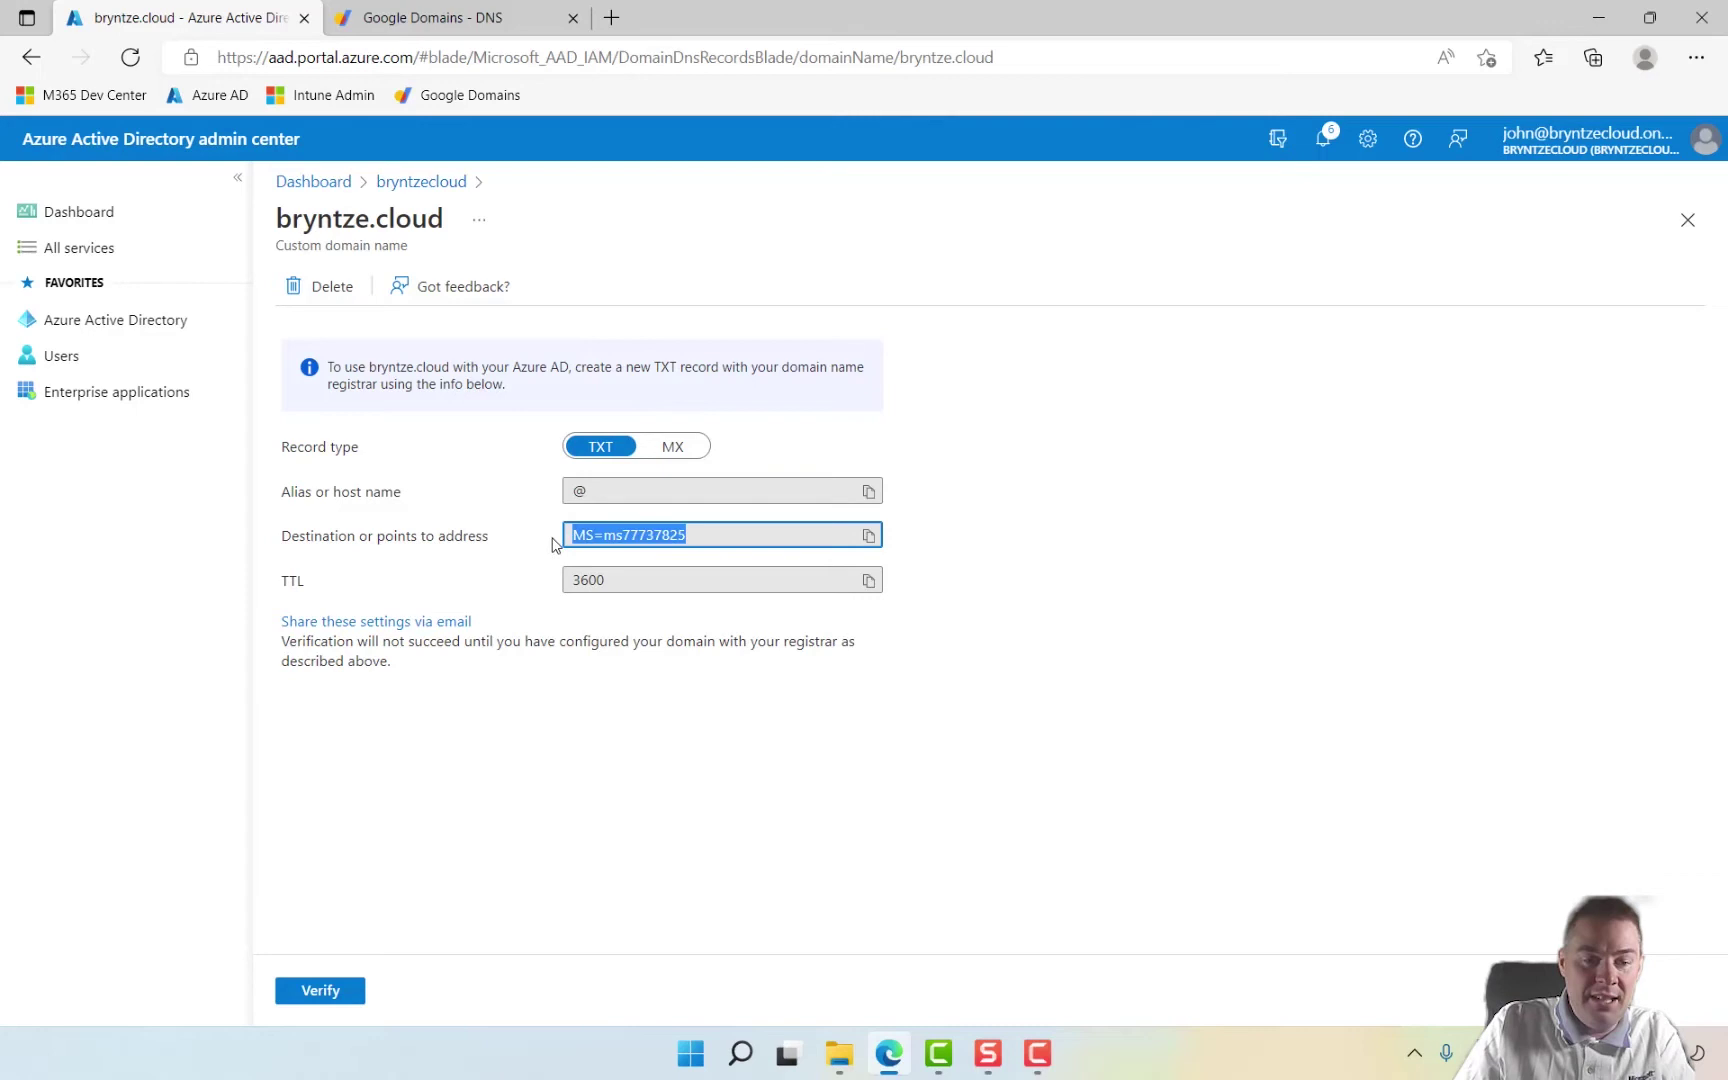
{"action": "left_click", "coordinate": [433, 17]}
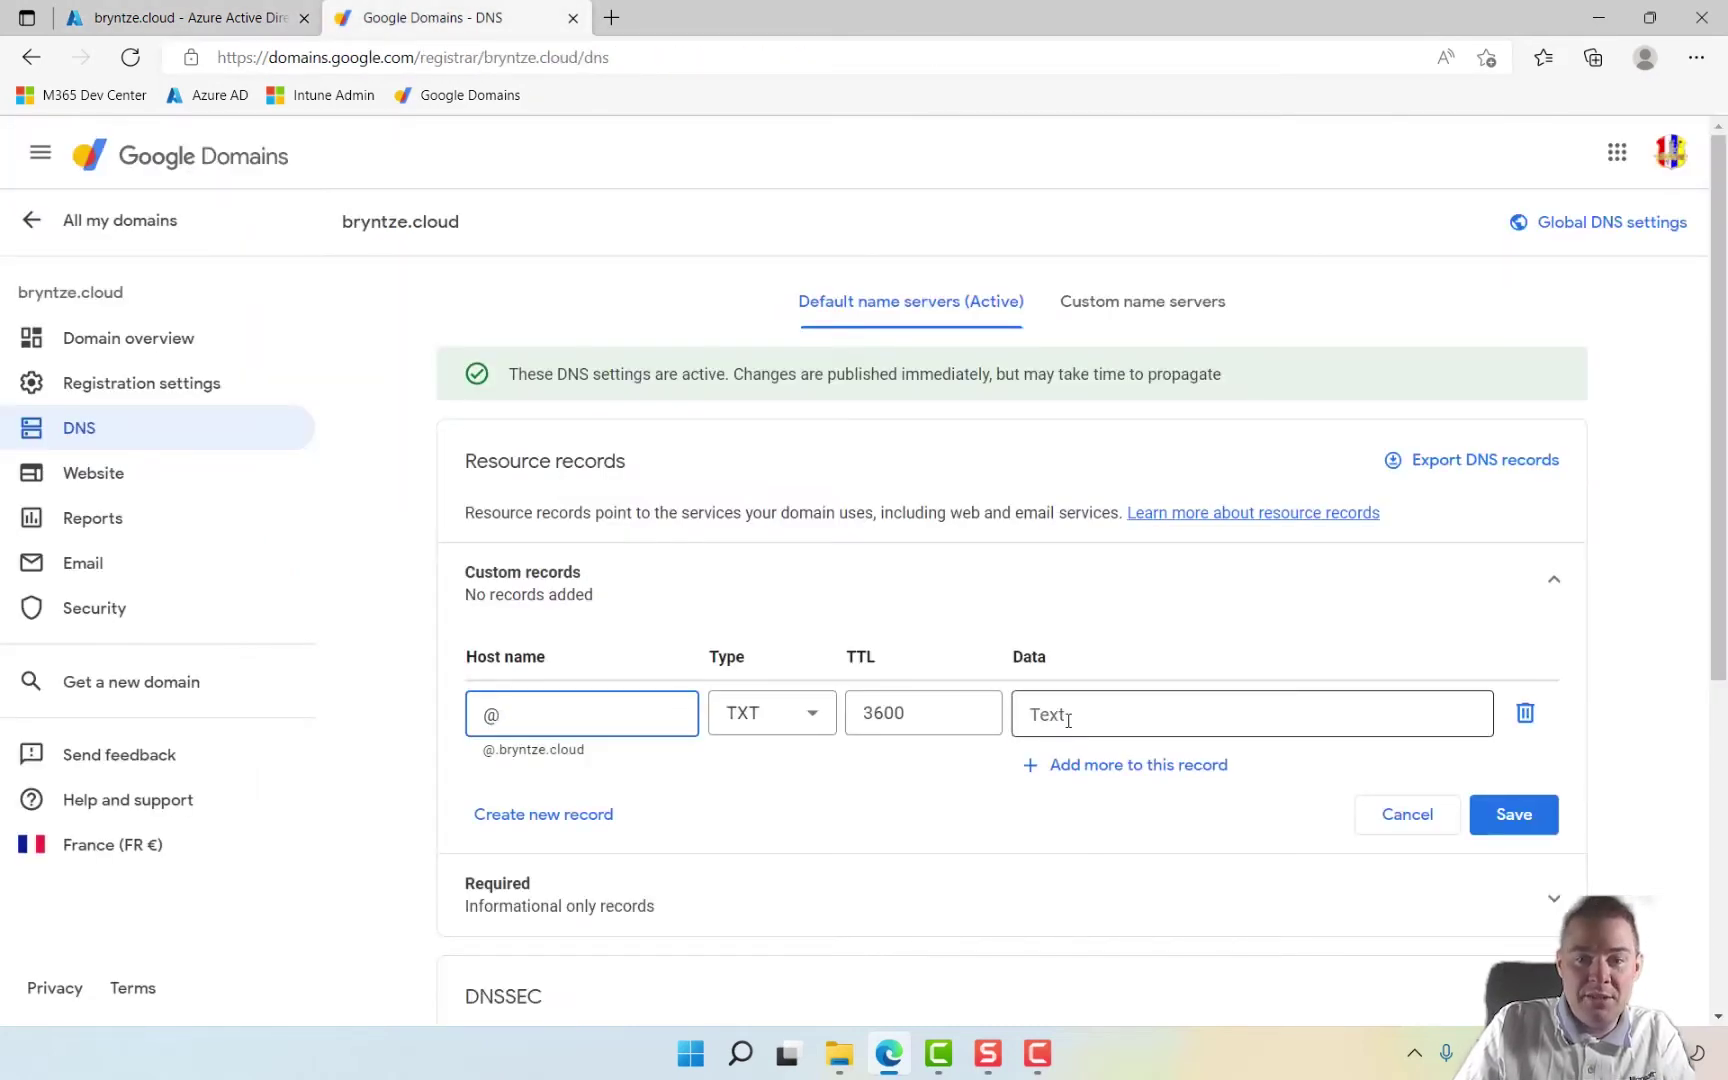
{"action": "left_click", "coordinate": [1068, 720]}
{"action": "key", "text": "ctrl+v"}
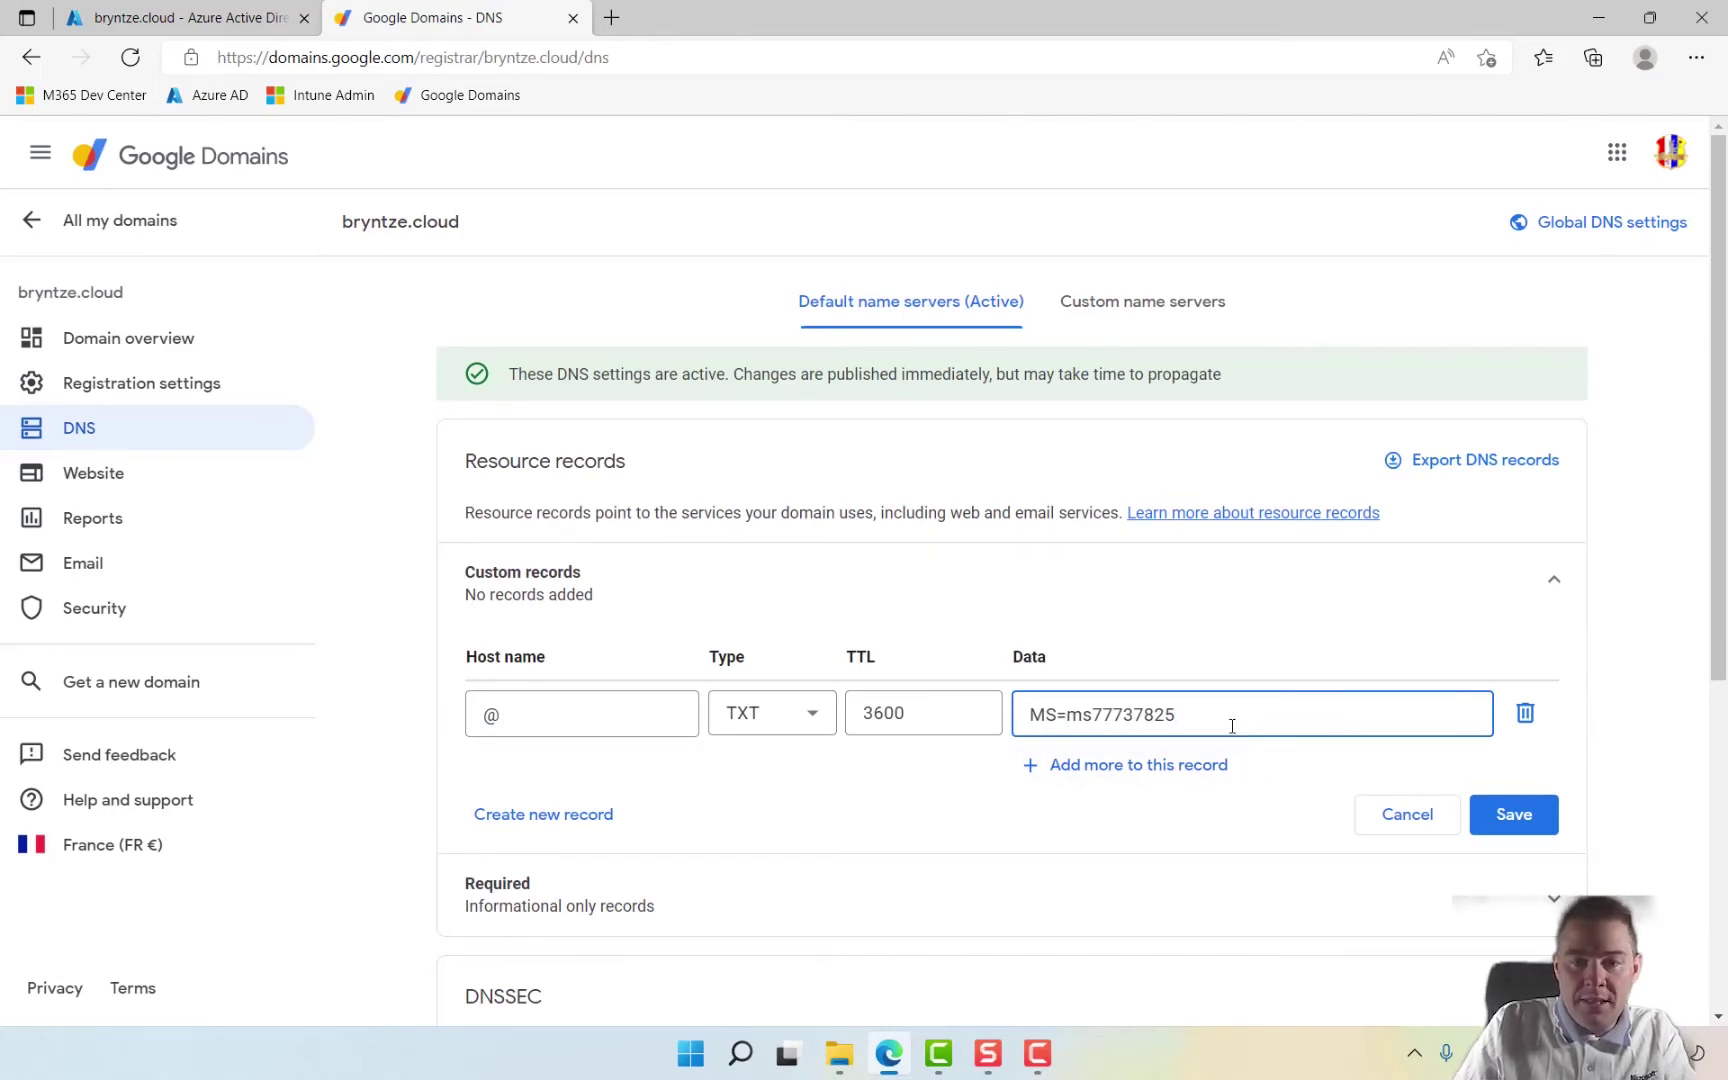
{"action": "left_click", "coordinate": [1158, 764]}
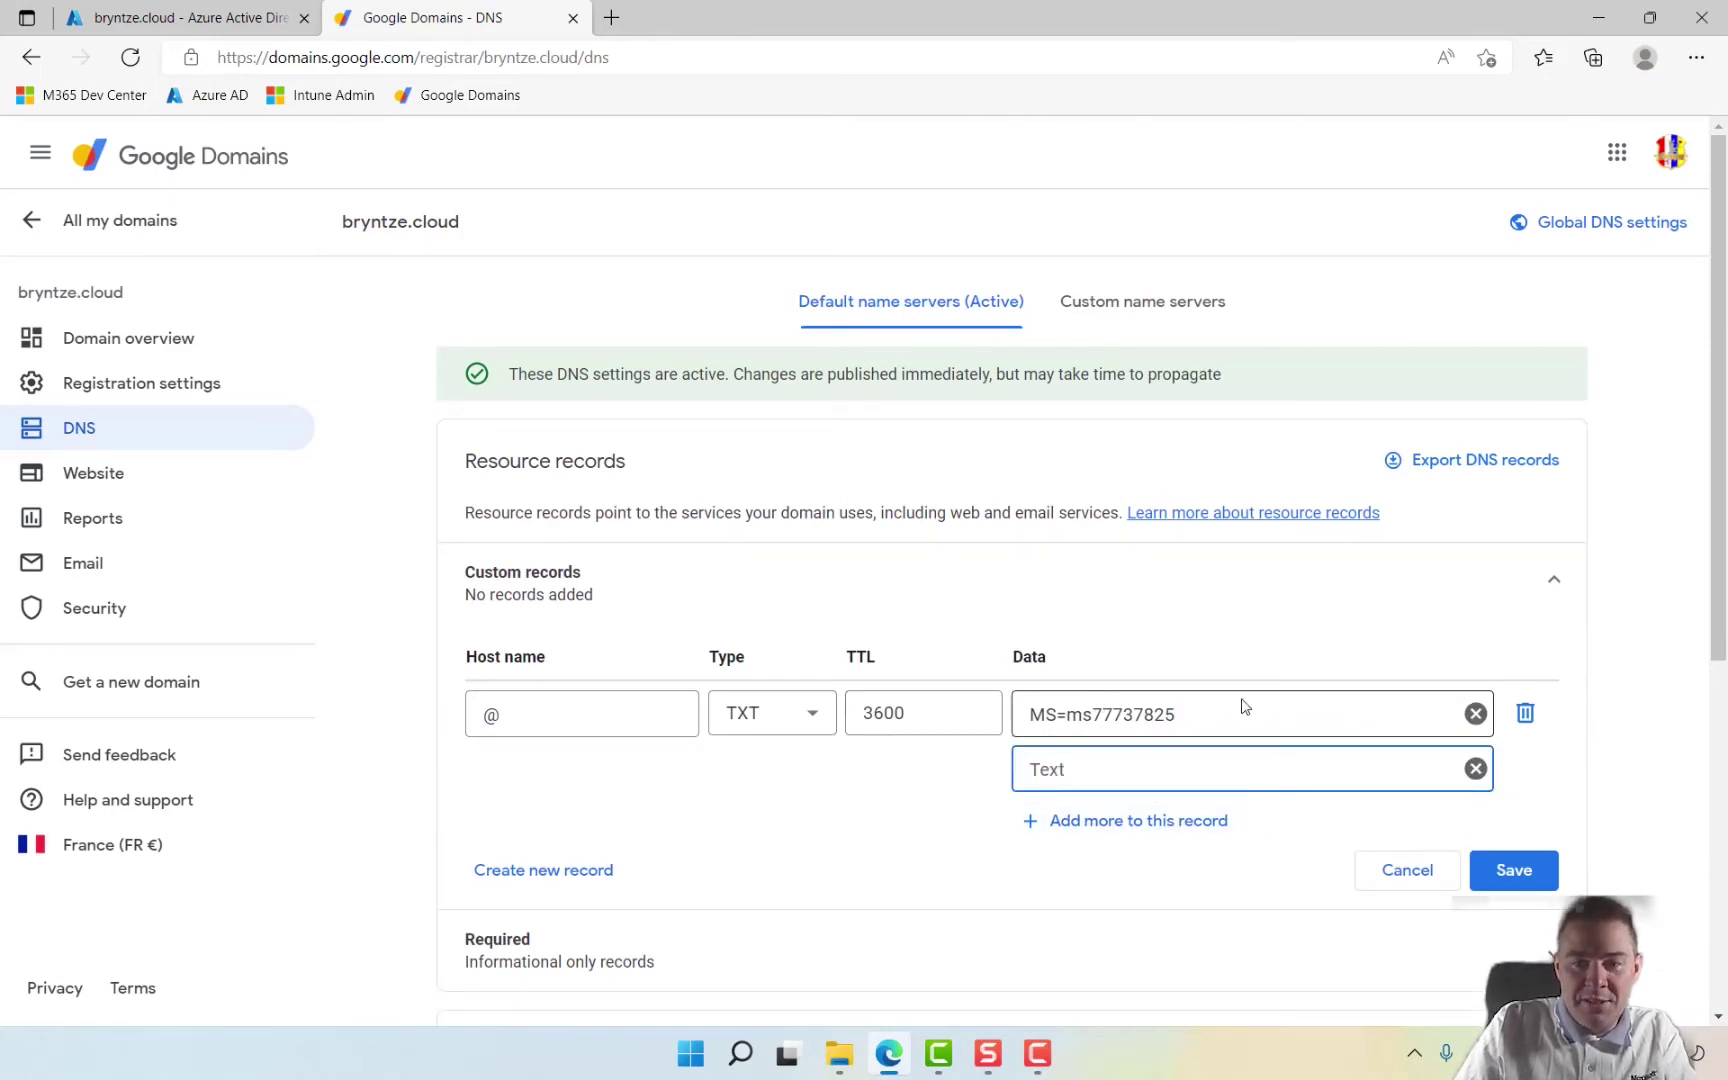
{"action": "left_click", "coordinate": [1475, 769]}
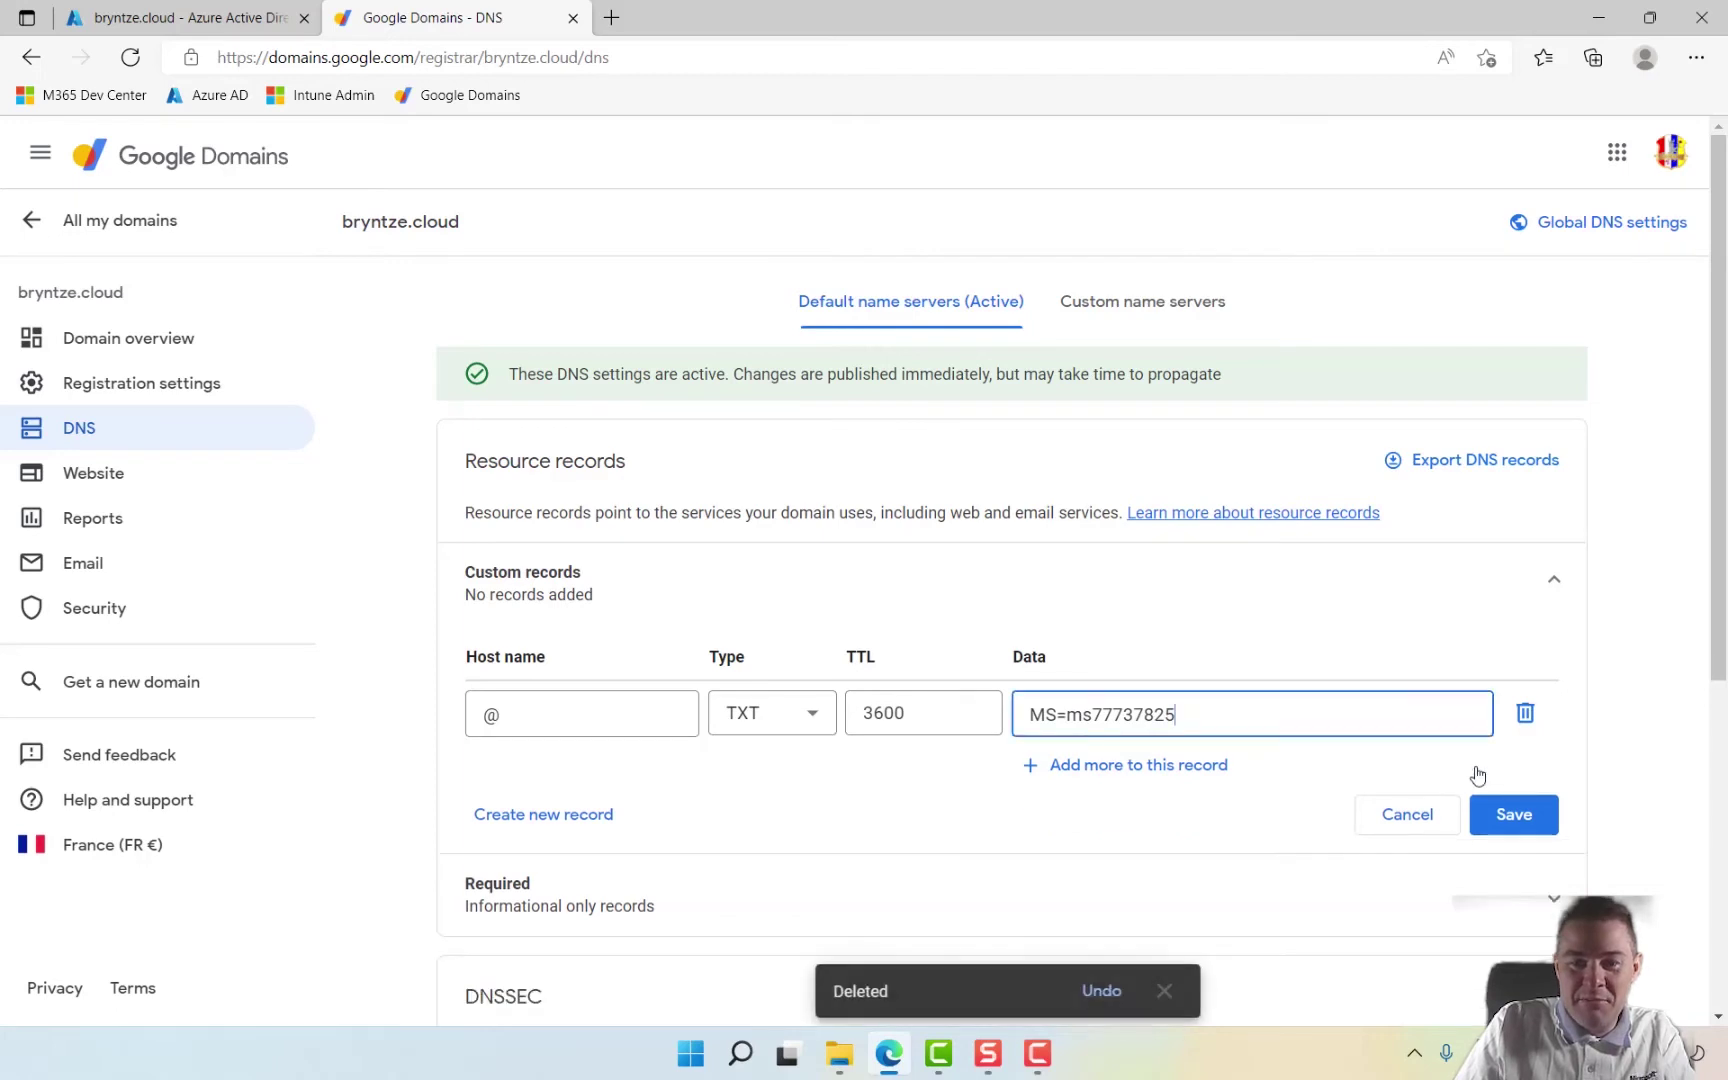
Step: Save the bryntze.cloud TXT record with an empty host name after the @ is rejected
{"action": "left_click", "coordinate": [1518, 822]}
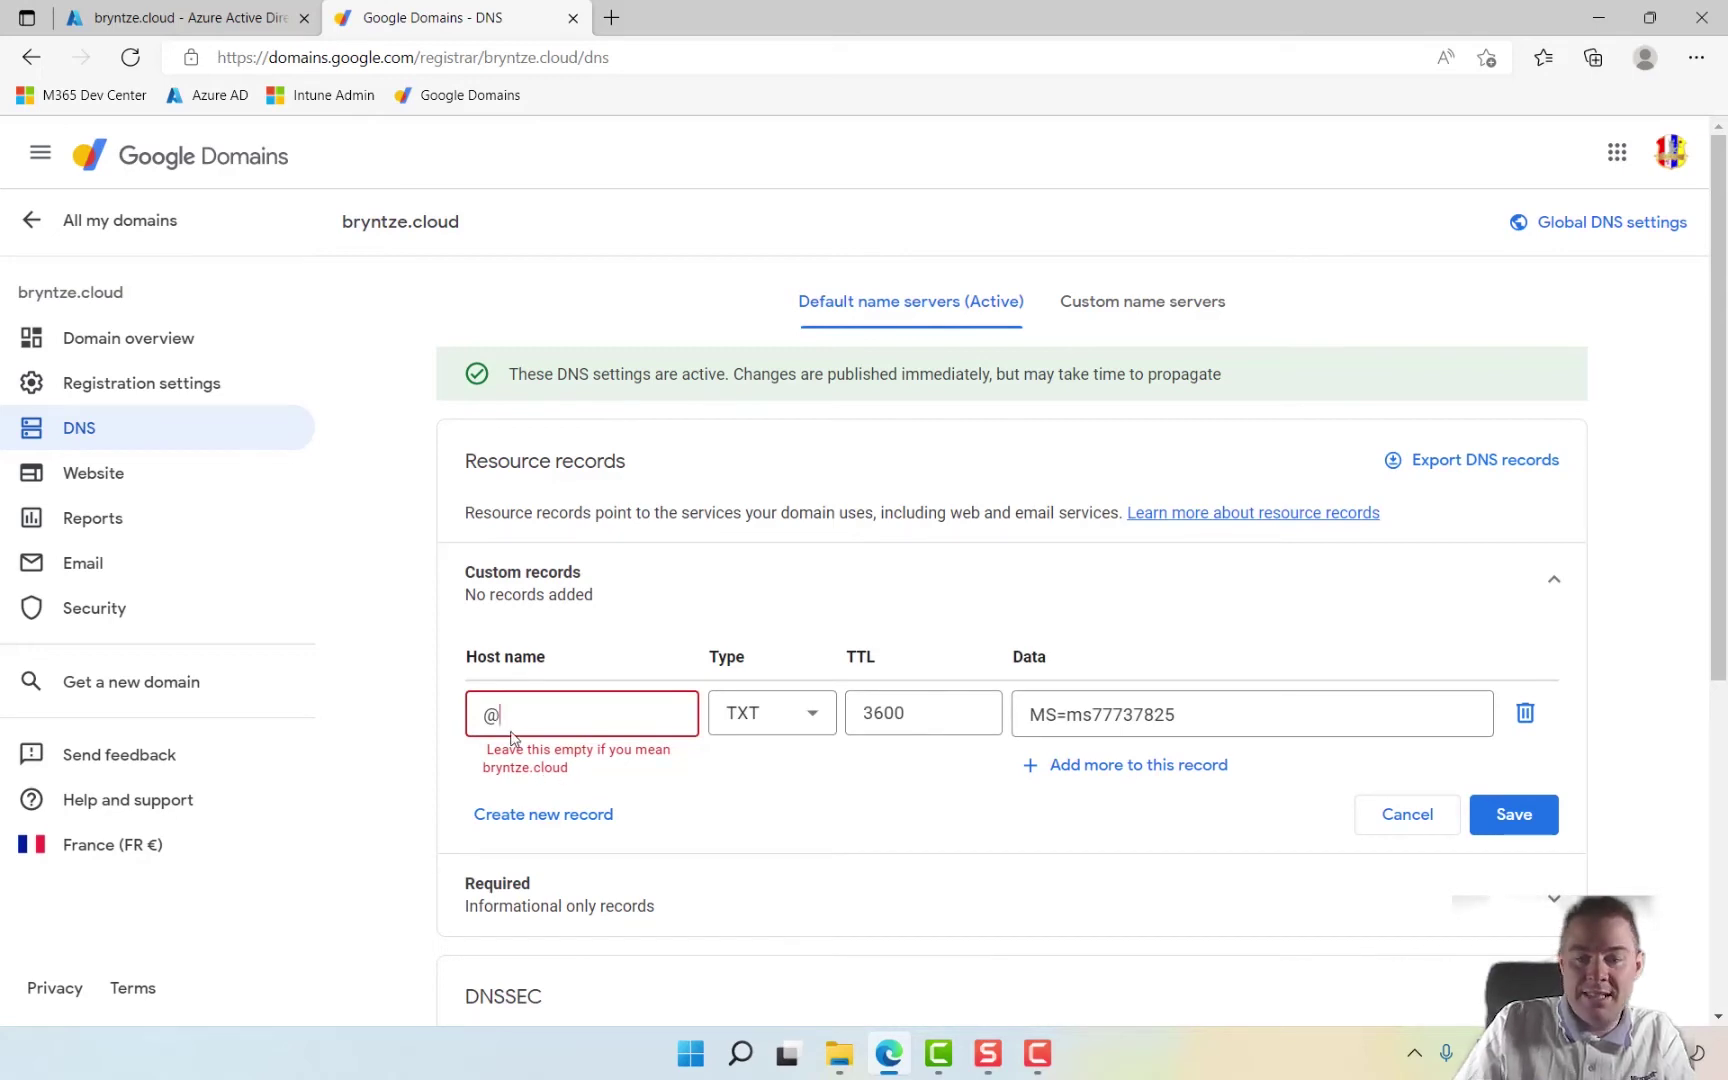
{"action": "key", "text": "BackSpace"}
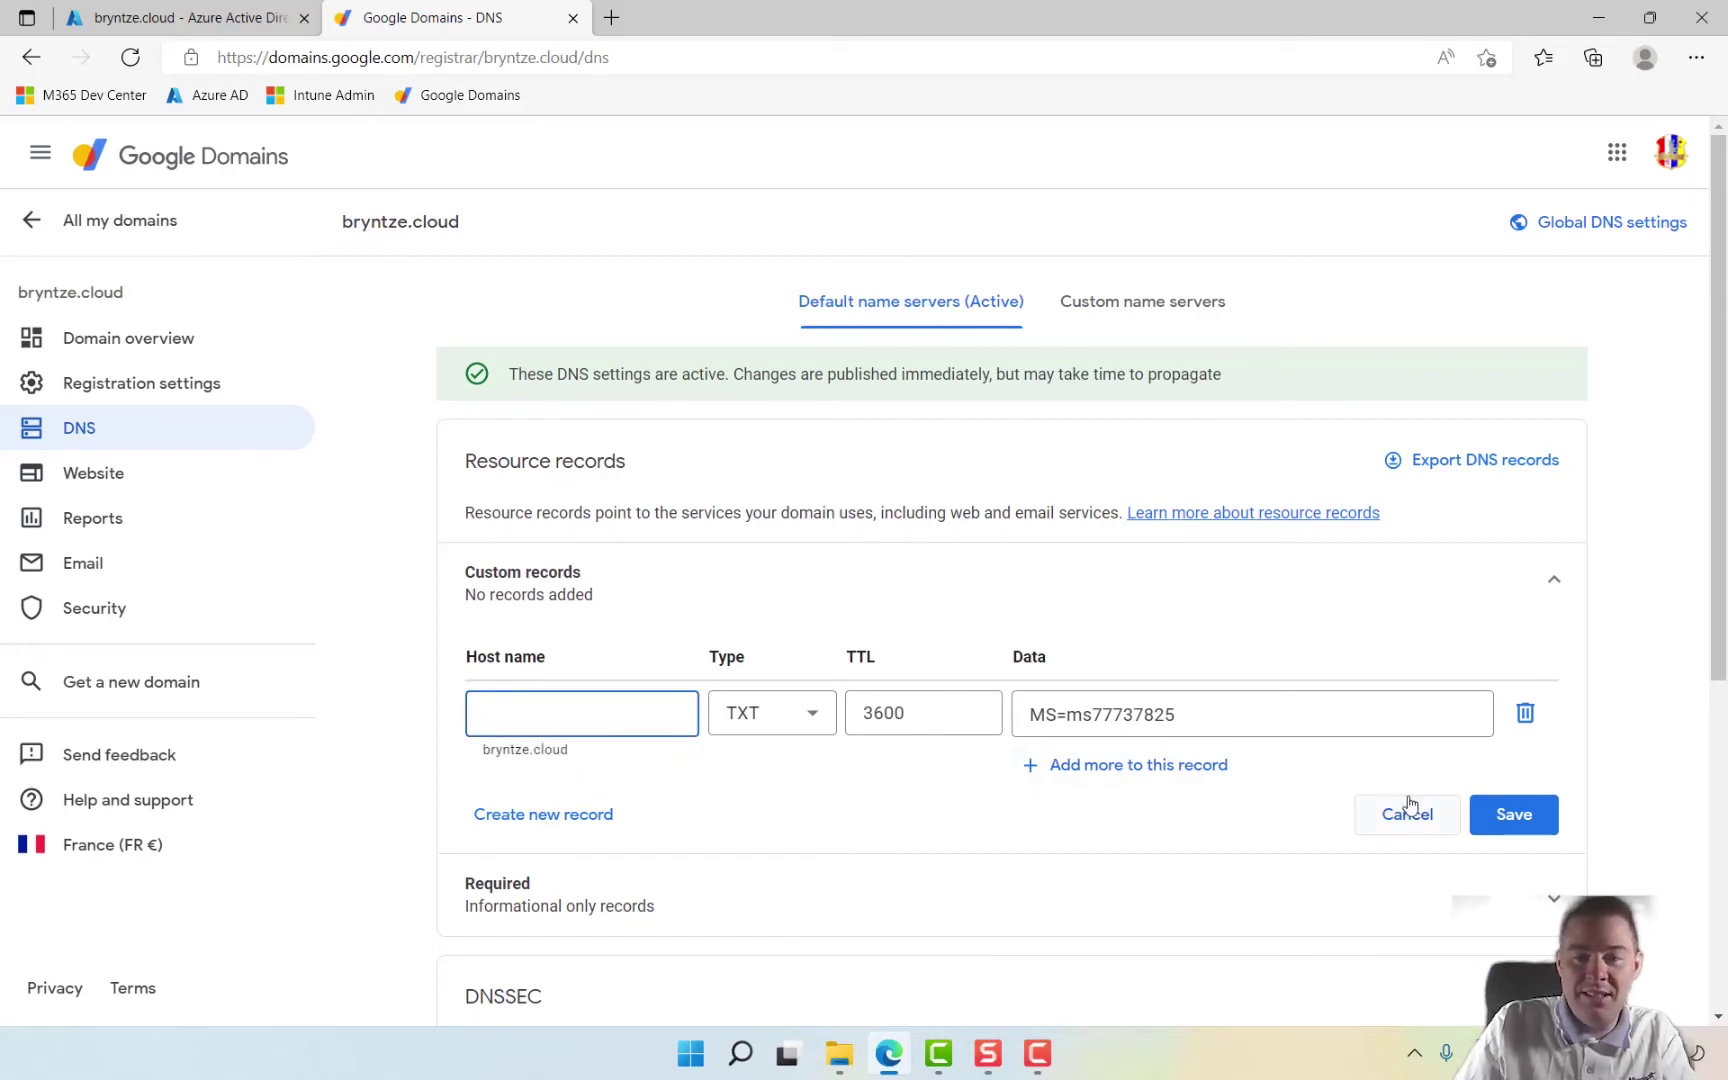
{"action": "left_click", "coordinate": [1513, 822]}
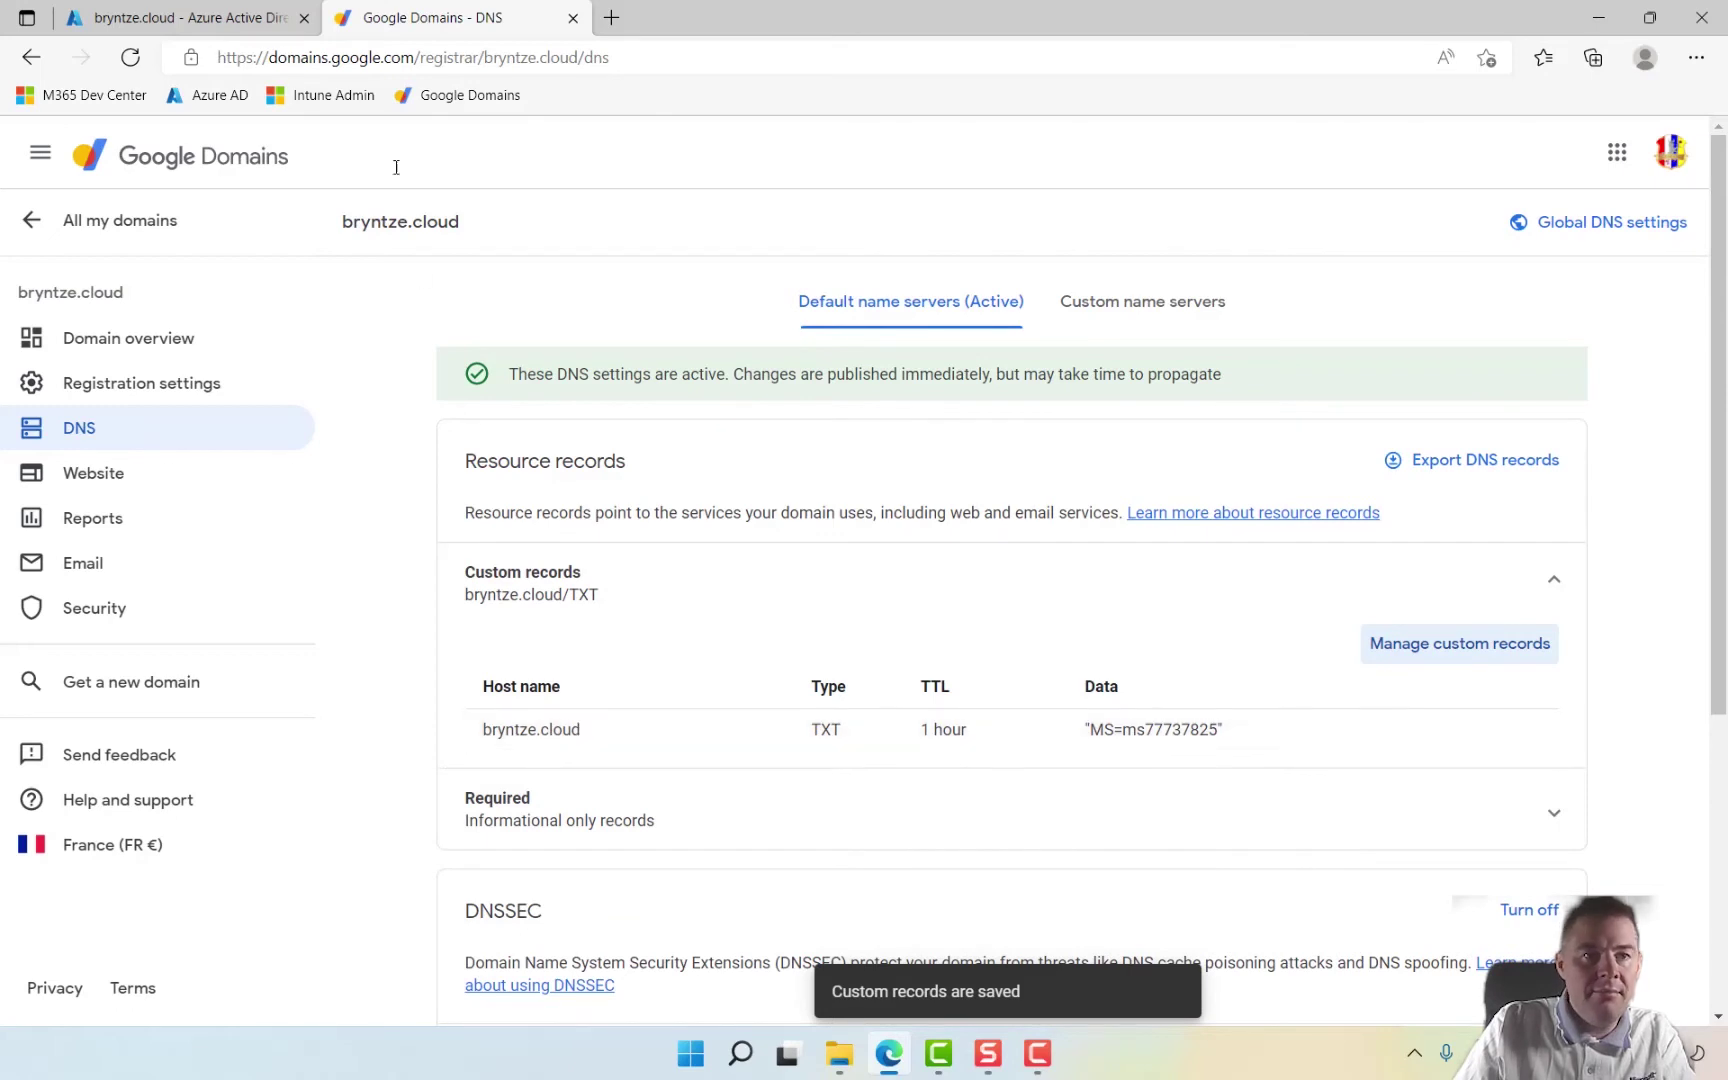
{"action": "left_click", "coordinate": [229, 22]}
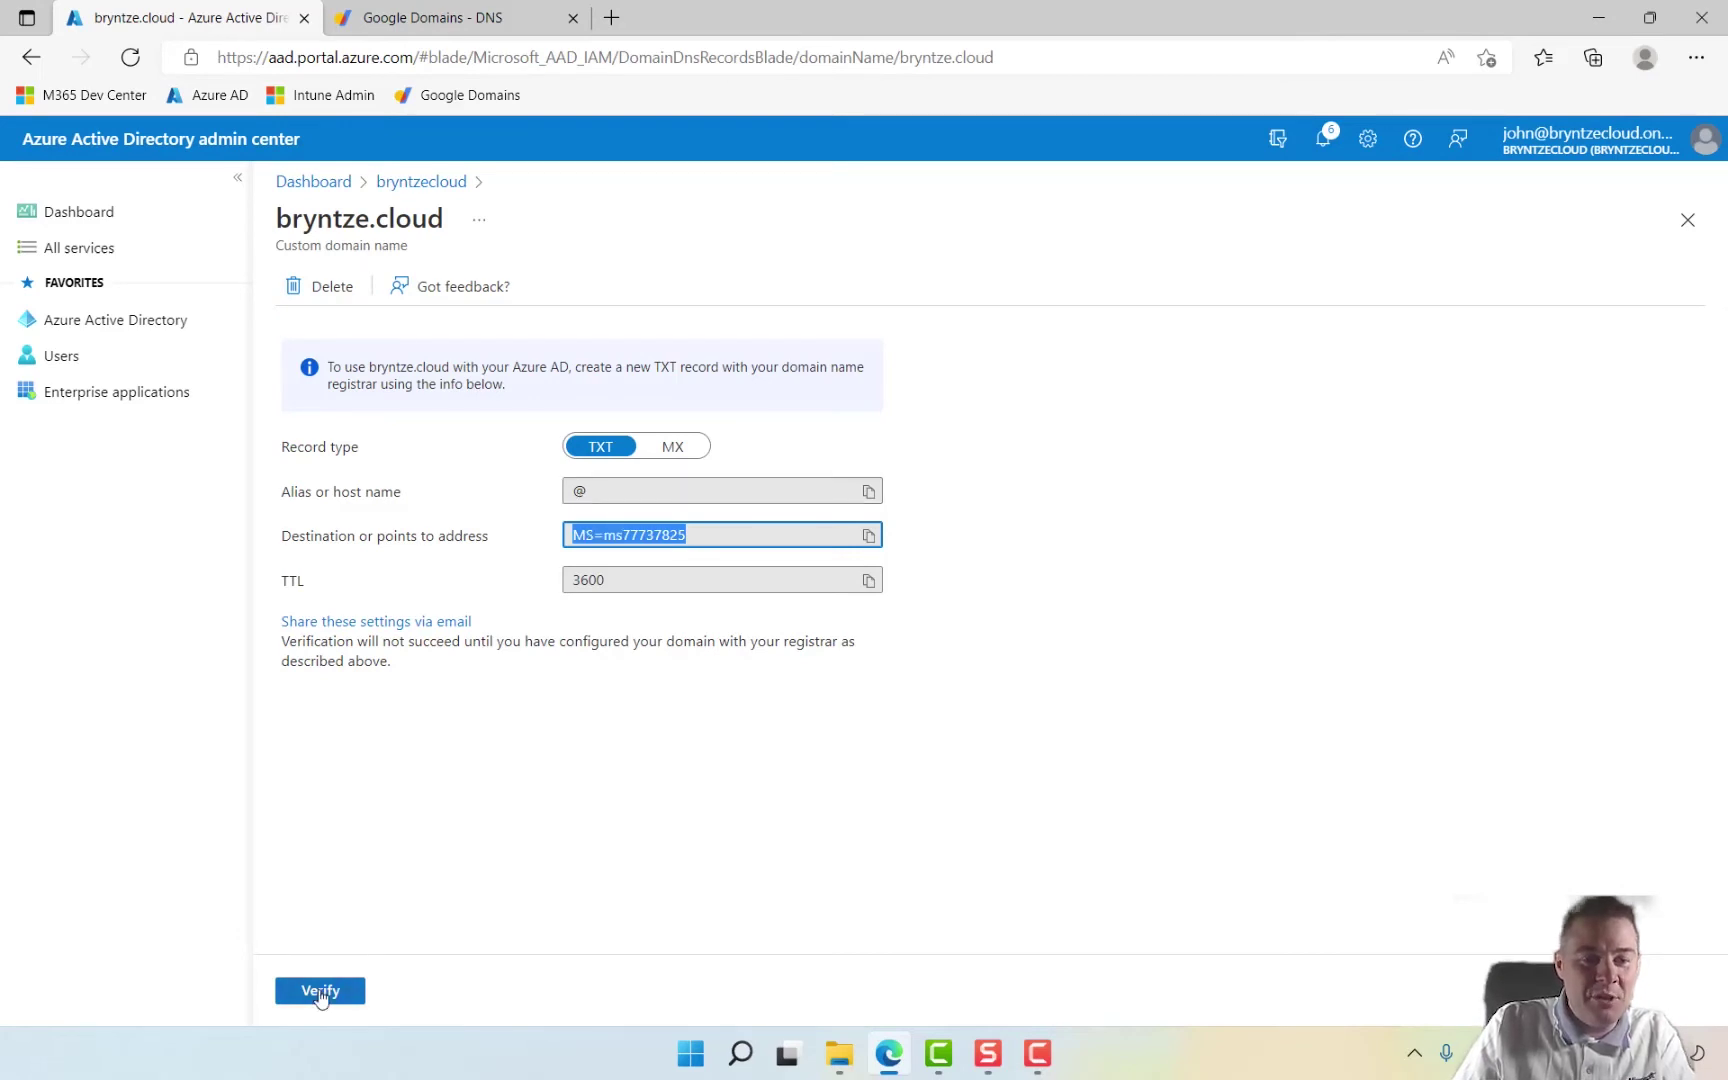
Step: Confirm the TXT record is saved at Google Domains, then verify bryntze.cloud in Azure
{"action": "left_click", "coordinate": [418, 22]}
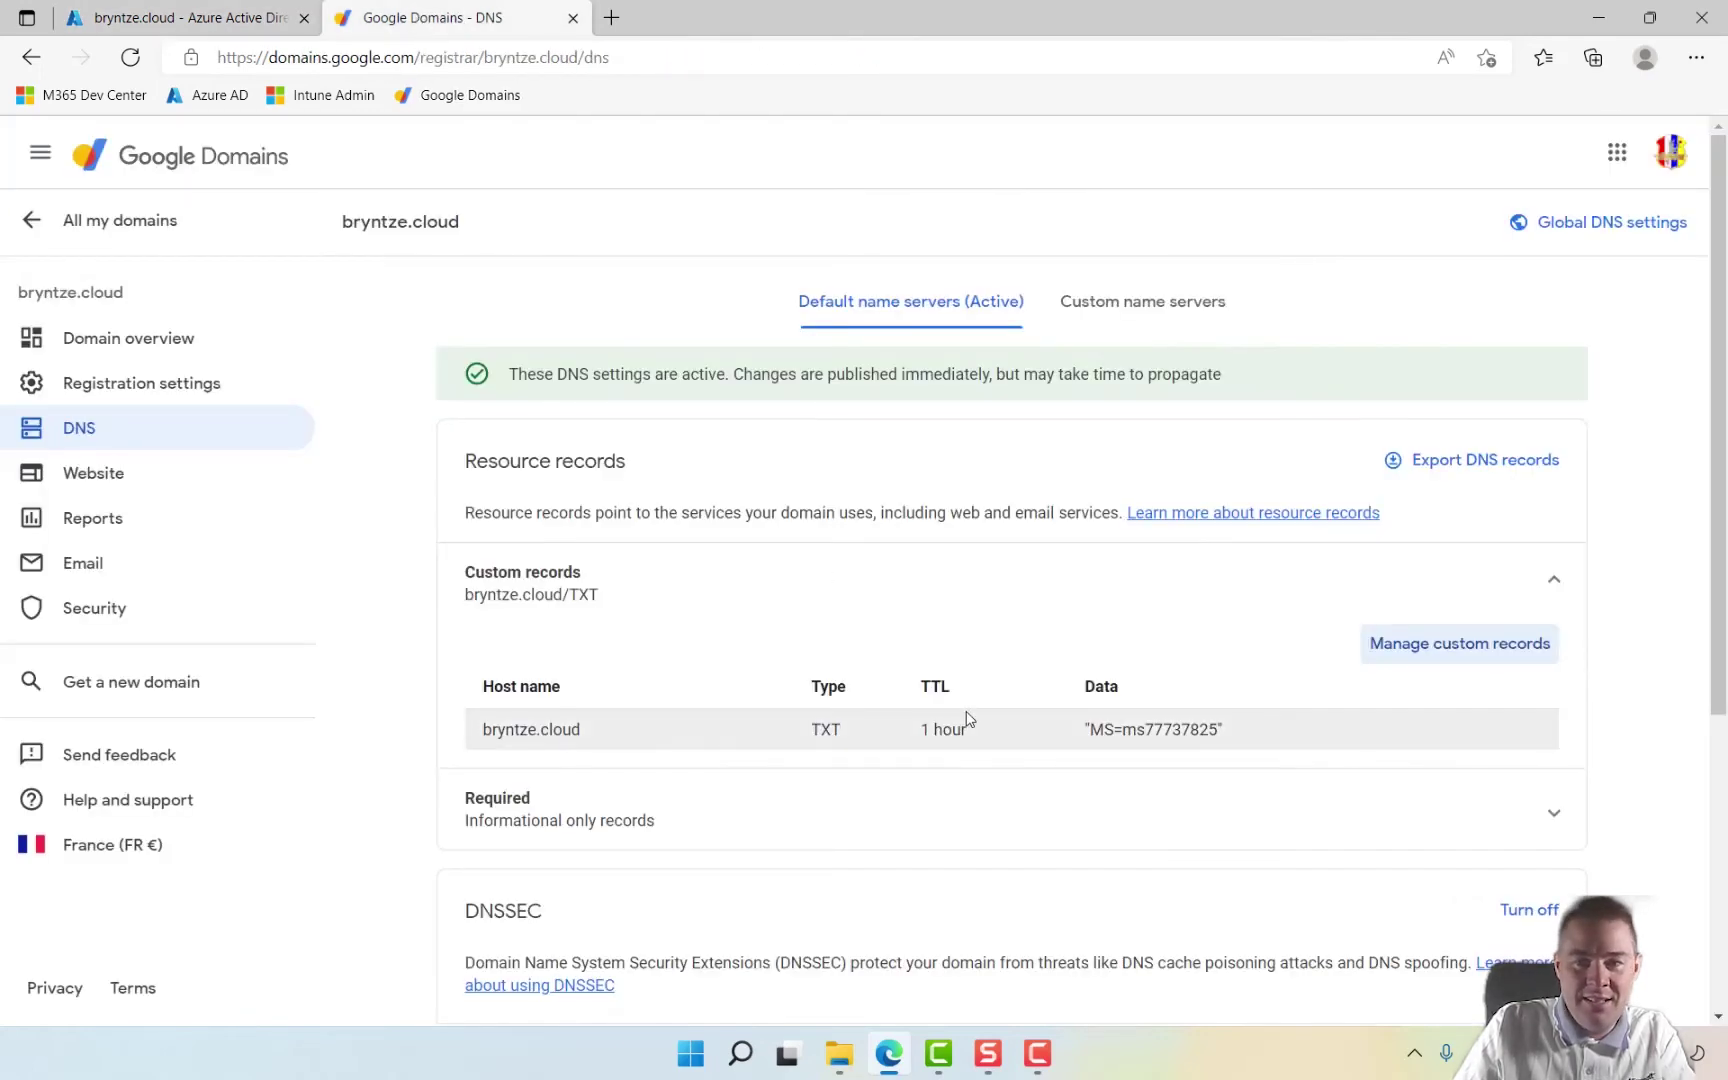
{"action": "left_click", "coordinate": [140, 16]}
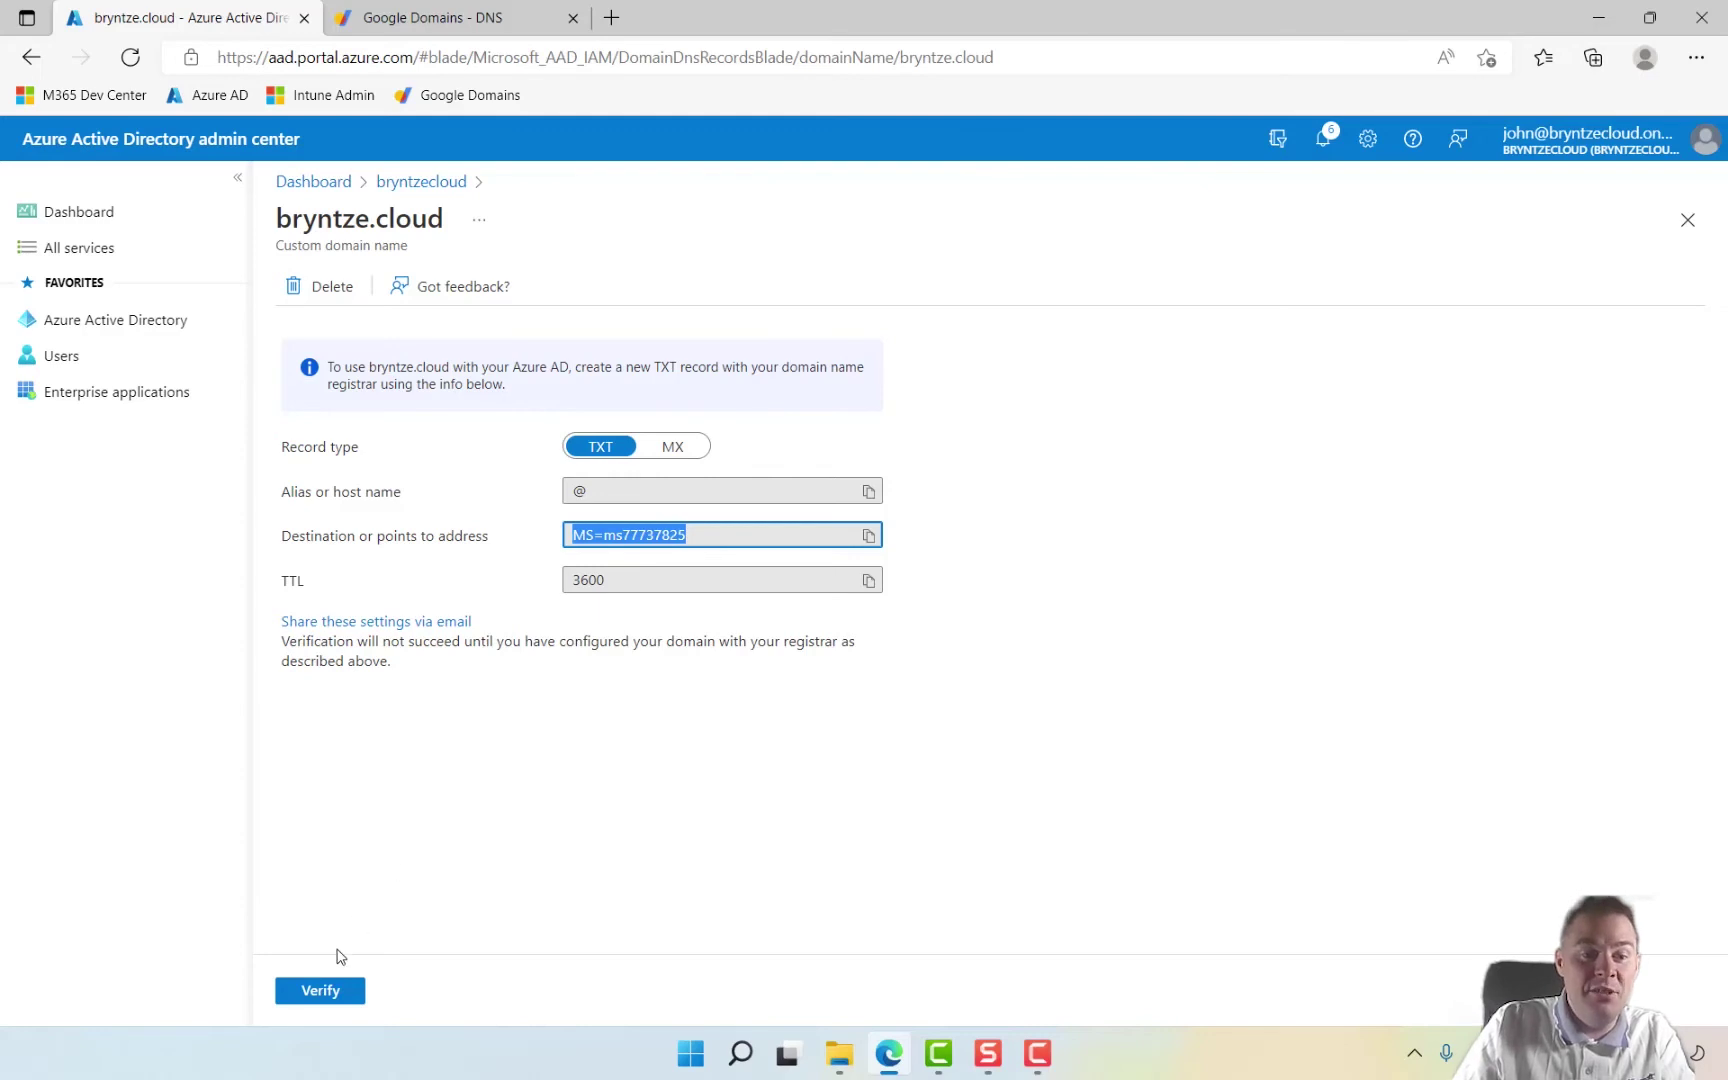
{"action": "left_click", "coordinate": [316, 996]}
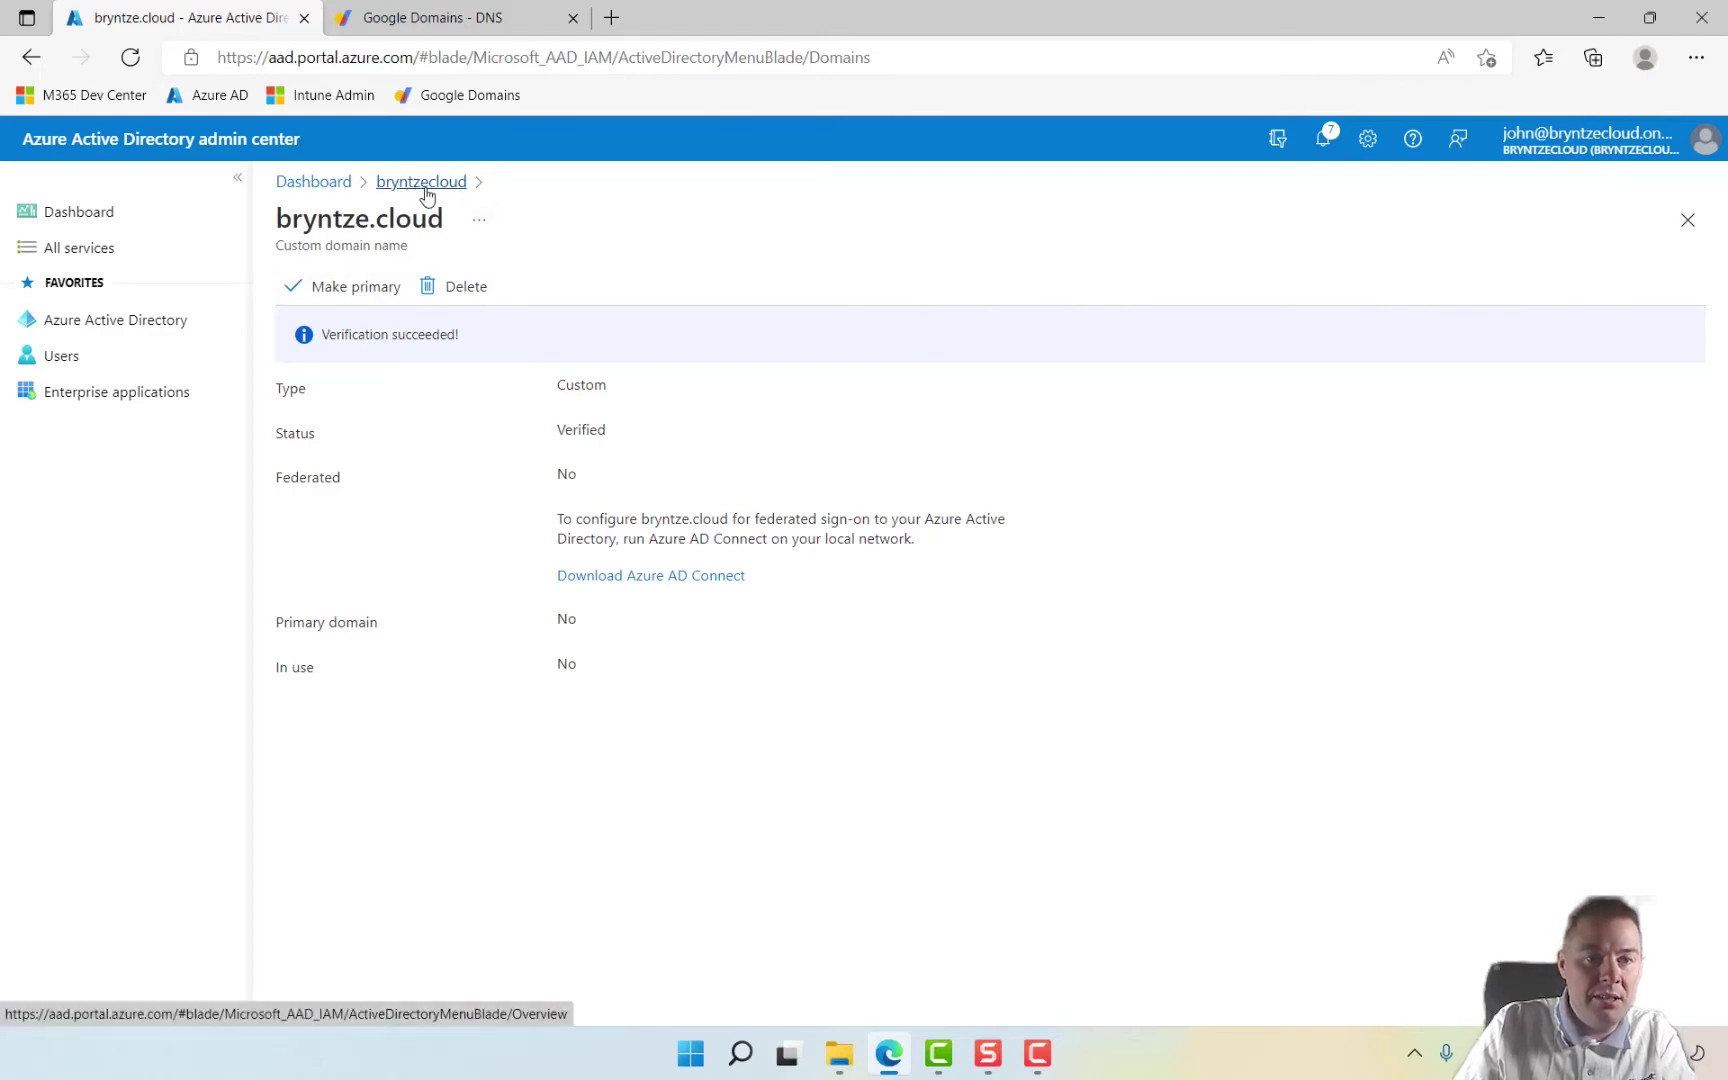
{"action": "left_click", "coordinate": [424, 186]}
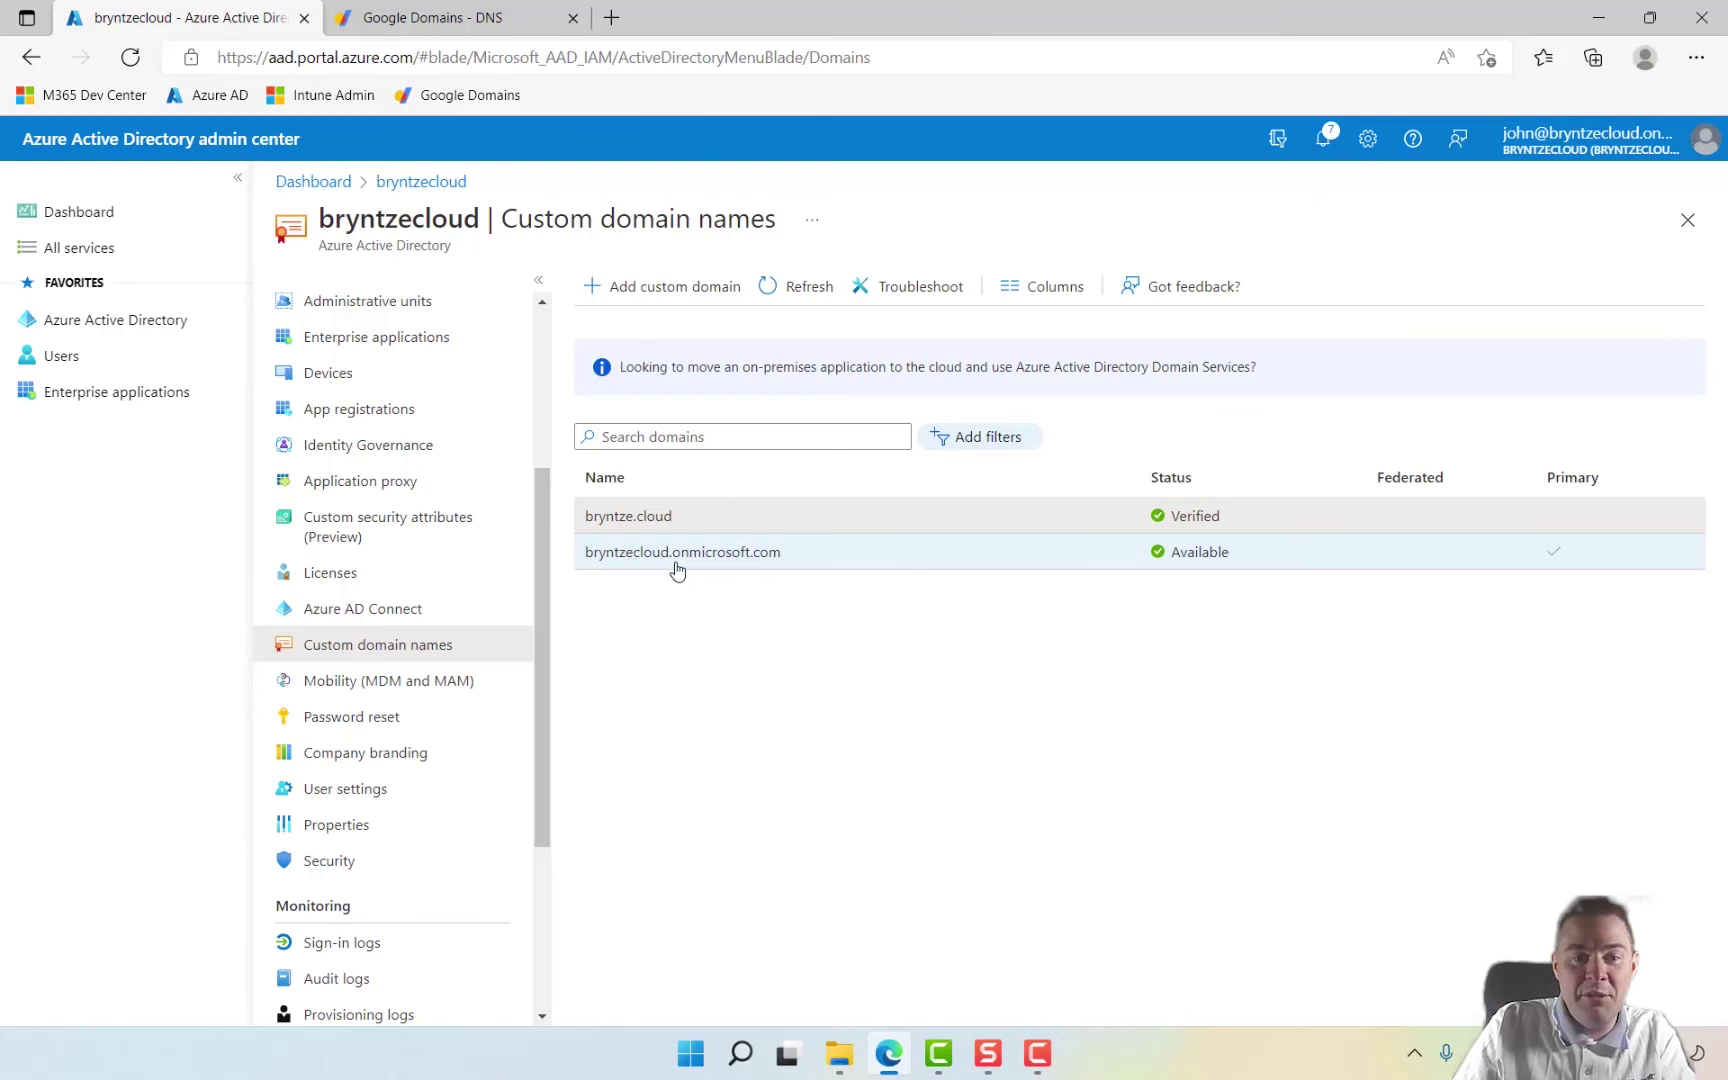
{"action": "left_click", "coordinate": [628, 518]}
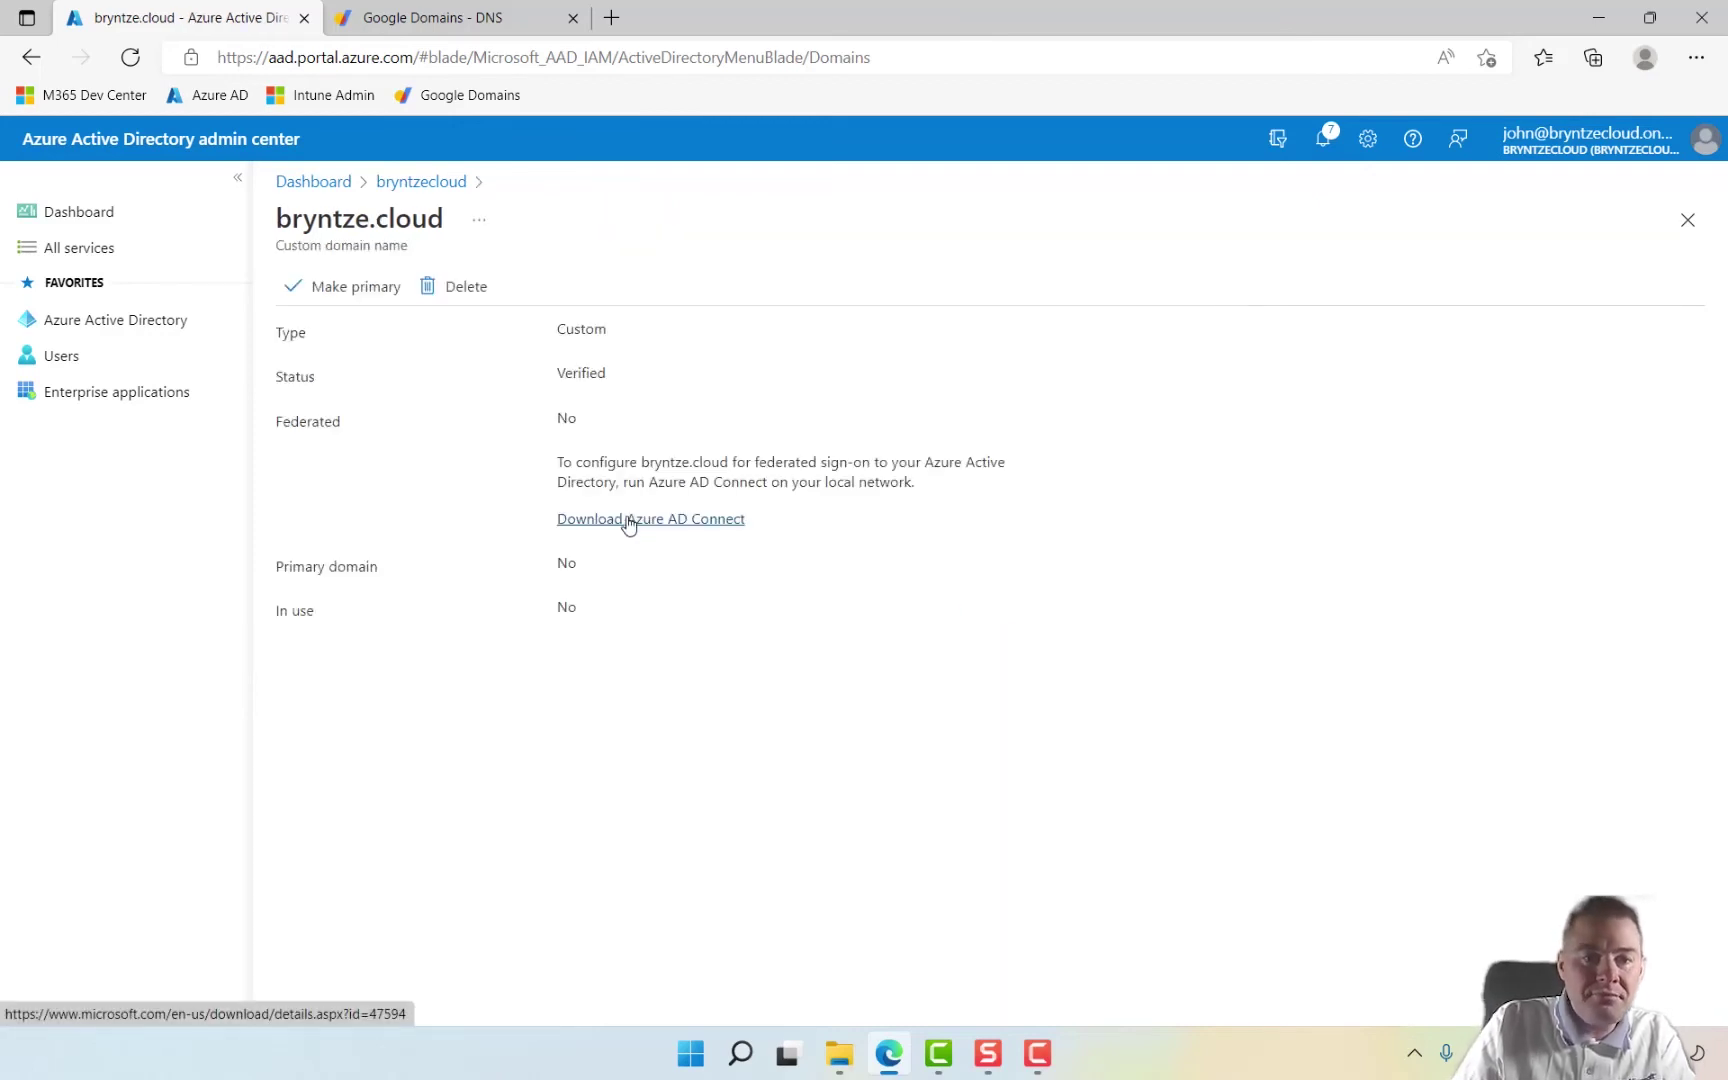
Step: Make bryntze.cloud the primary domain and confirm with Yes
{"action": "left_click", "coordinate": [345, 292]}
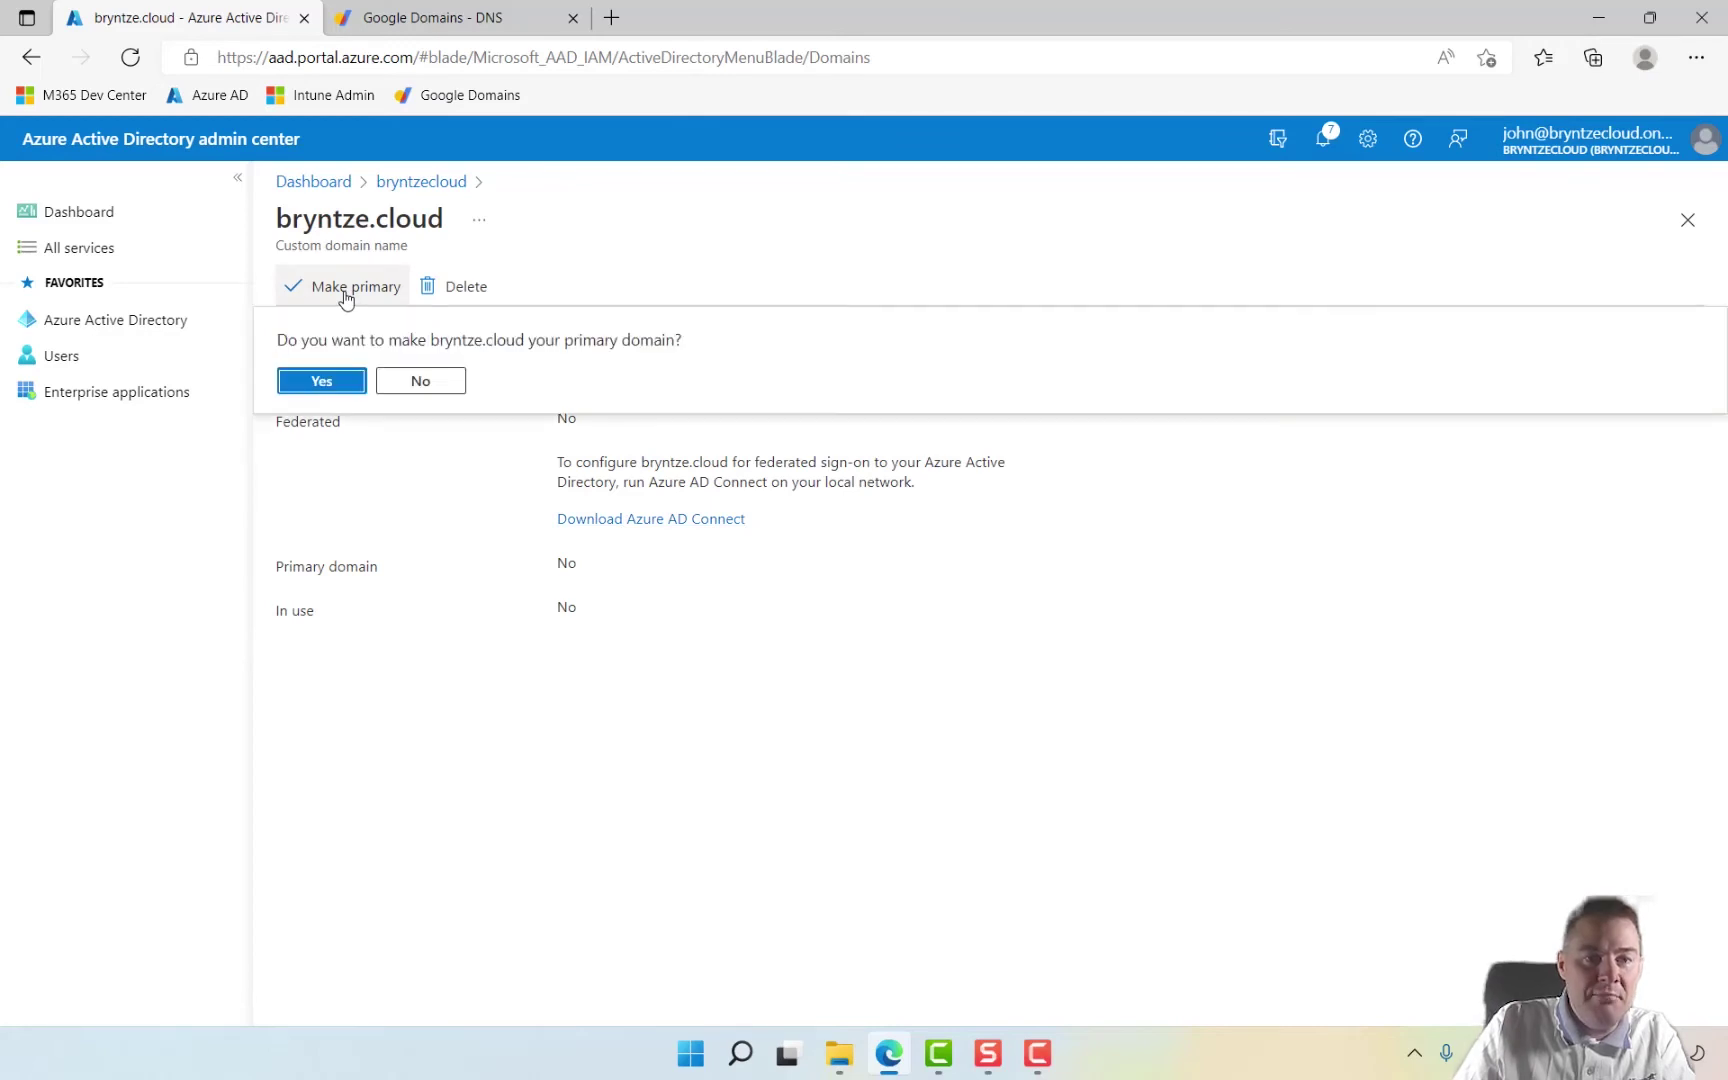
{"action": "left_click", "coordinate": [319, 390]}
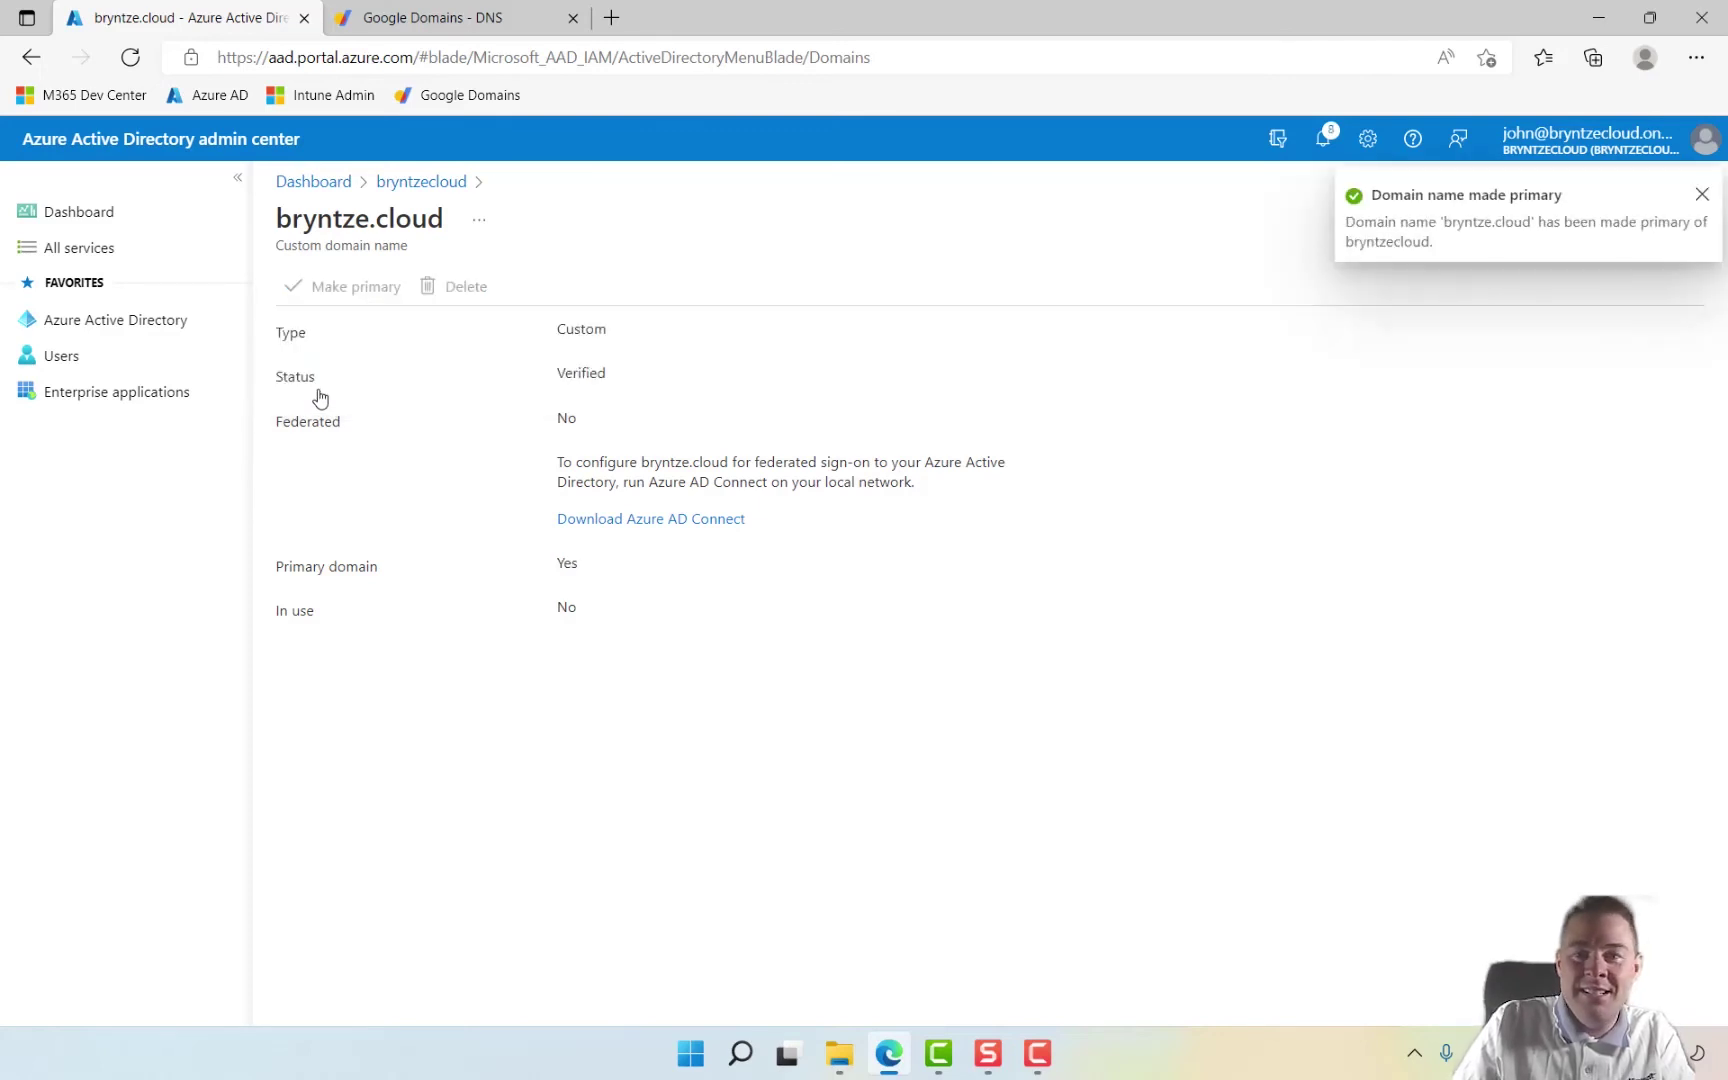
{"action": "key", "text": "F10"}
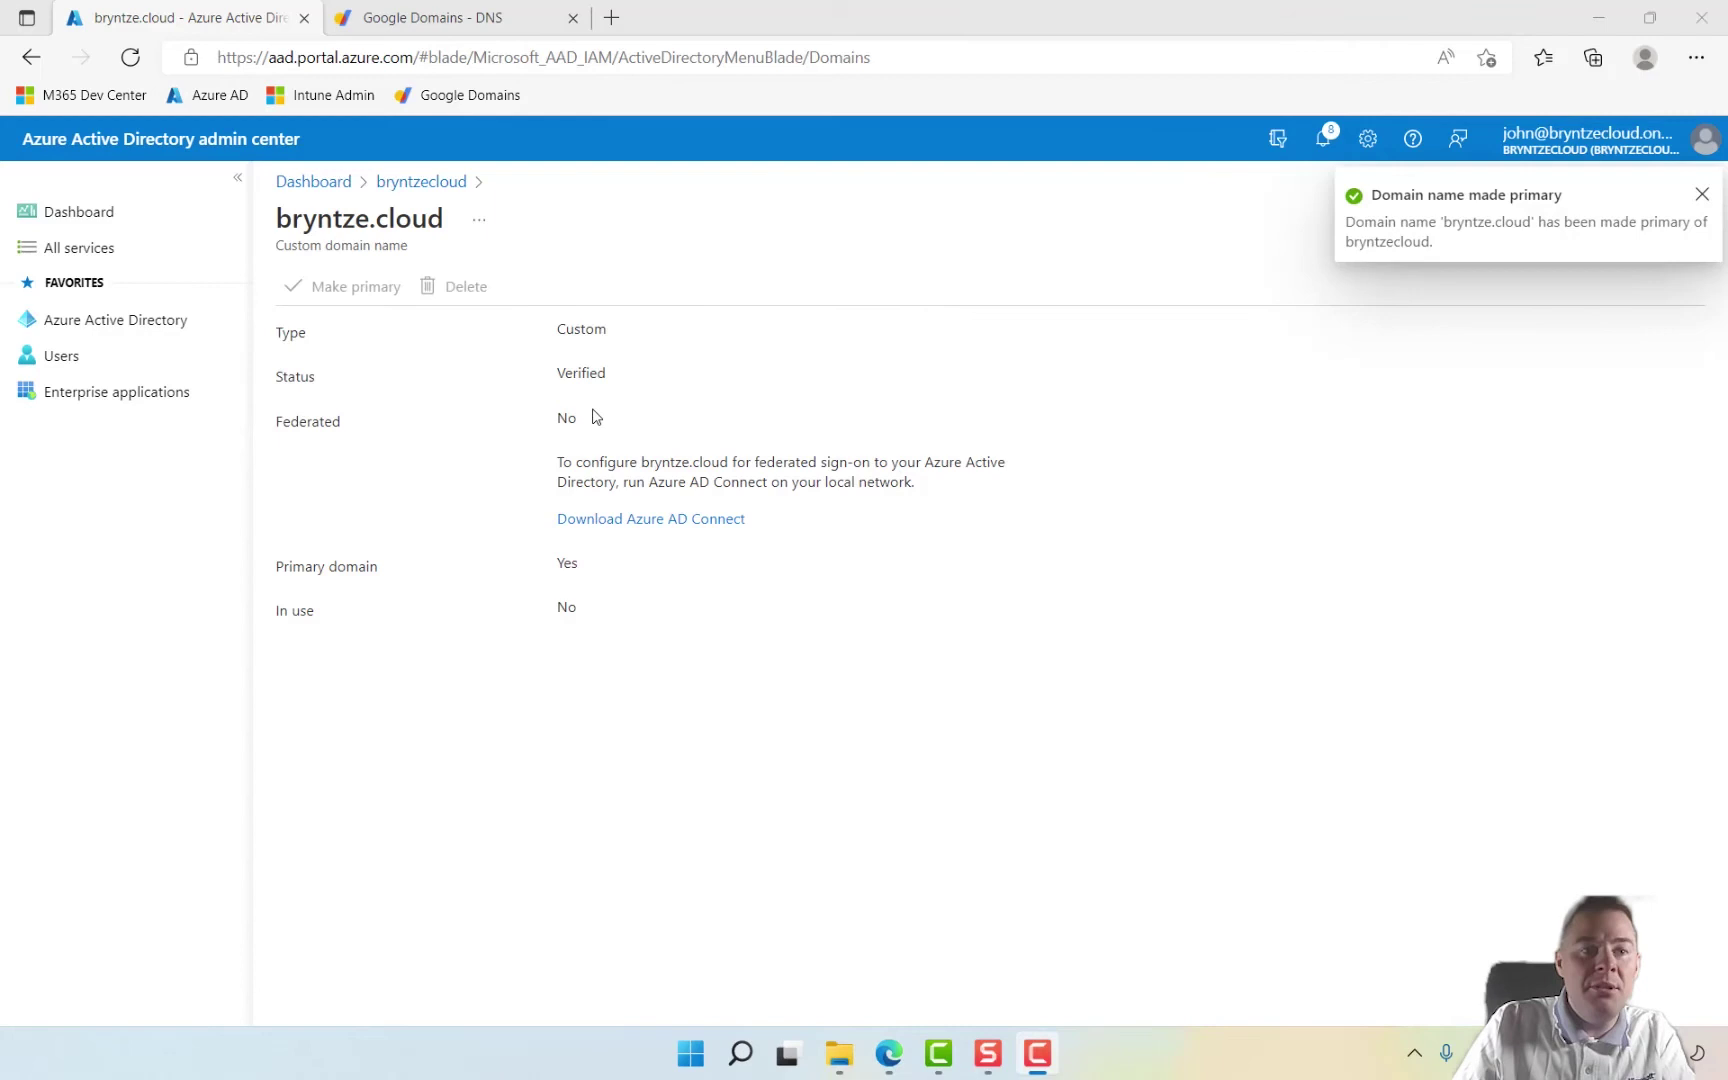
Step: Review the single existing account in All users and open the New user form
{"action": "left_click", "coordinate": [76, 372]}
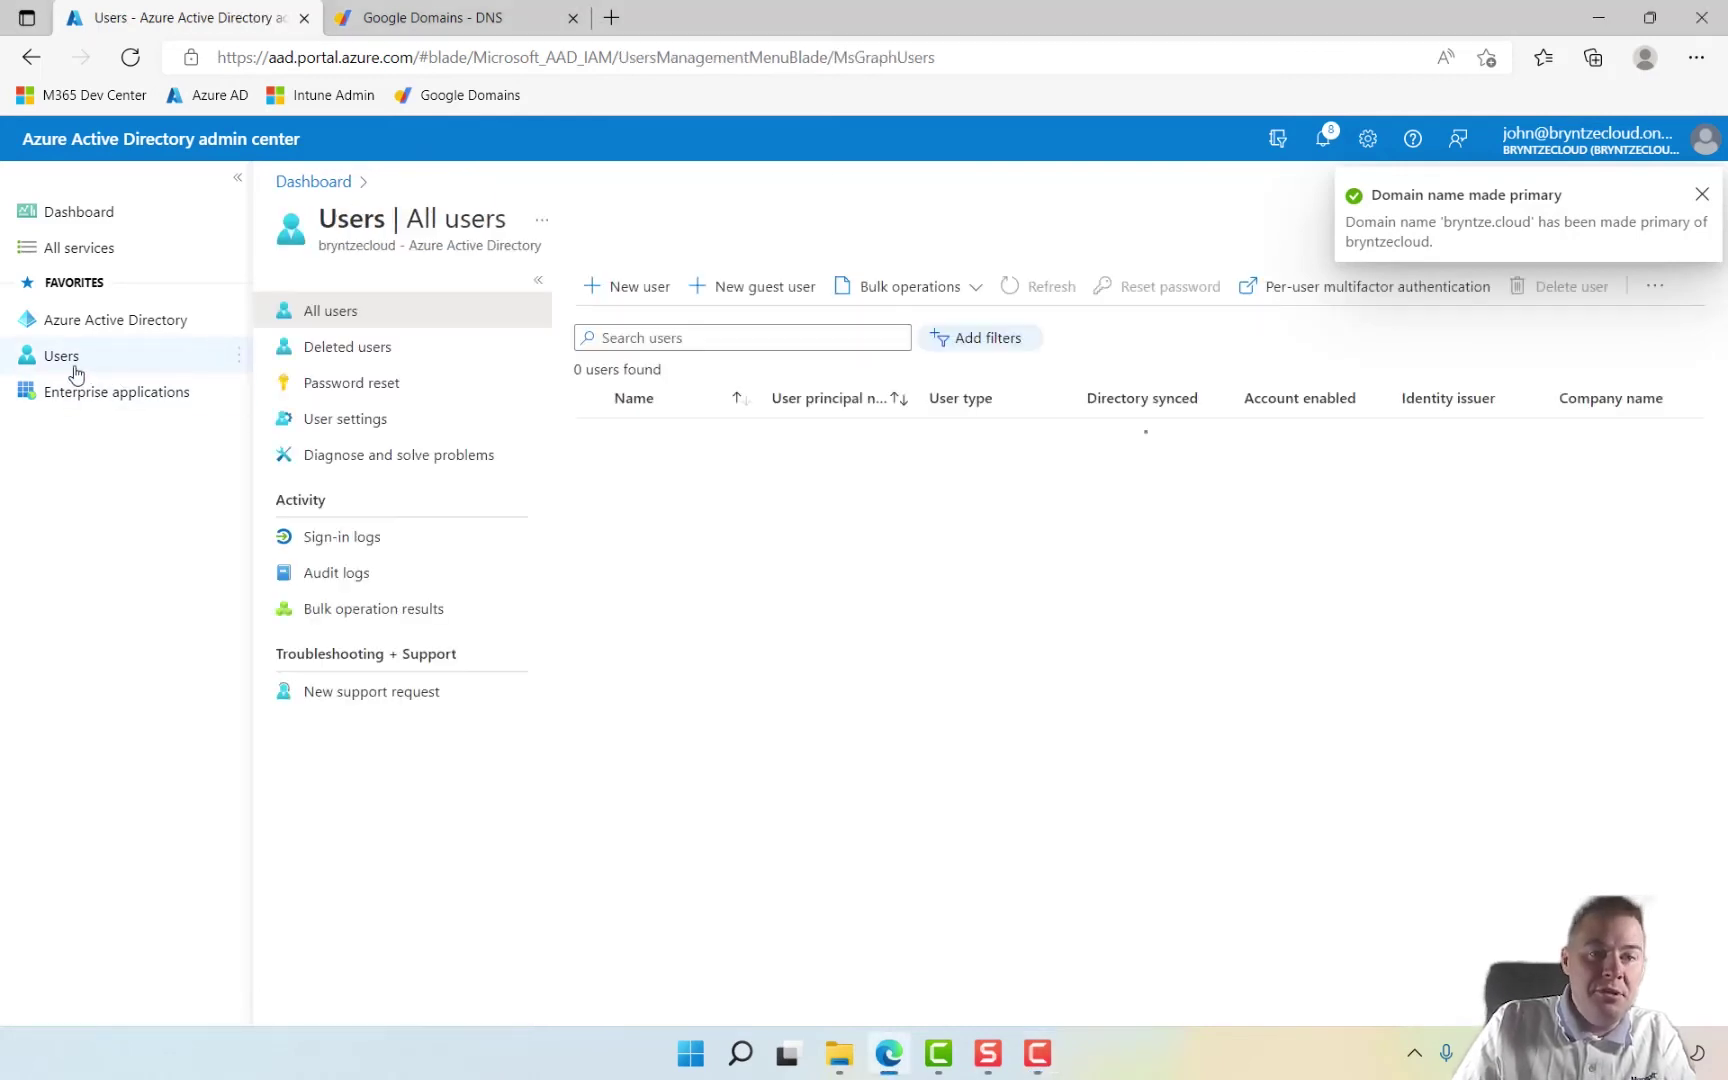
{"action": "key", "text": "F9"}
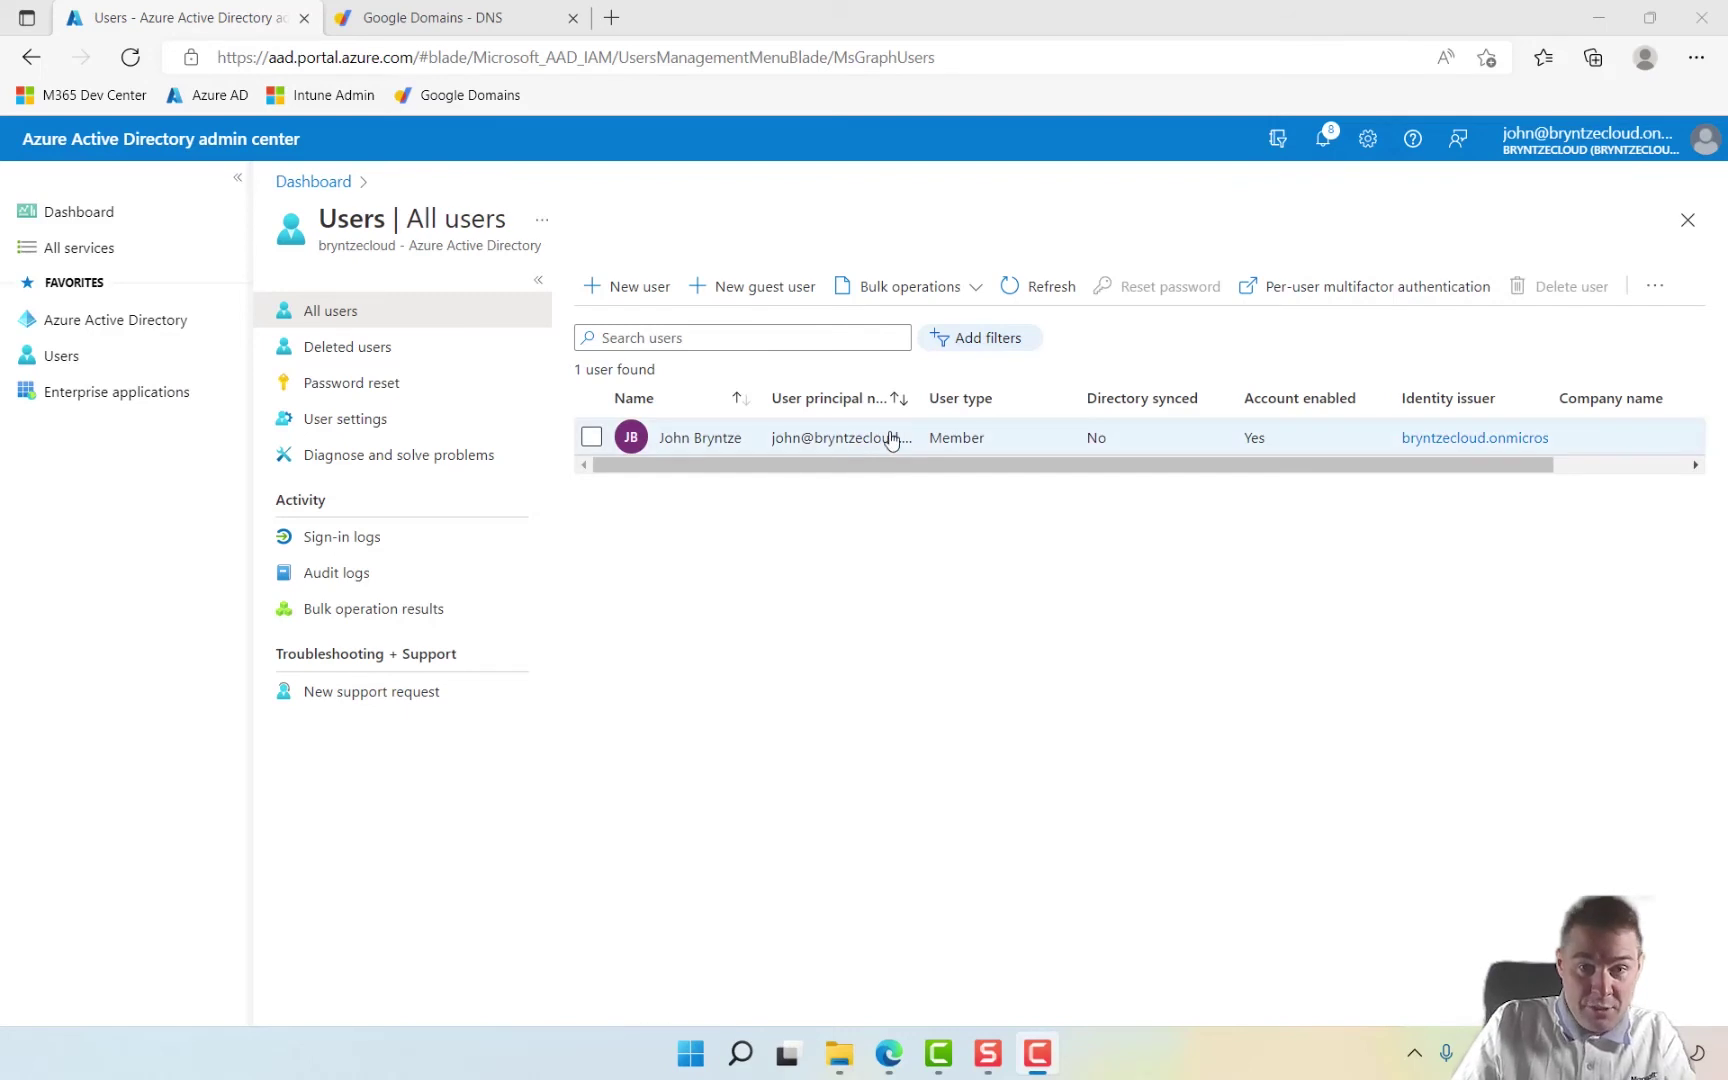
{"action": "left_click", "coordinate": [1040, 400]}
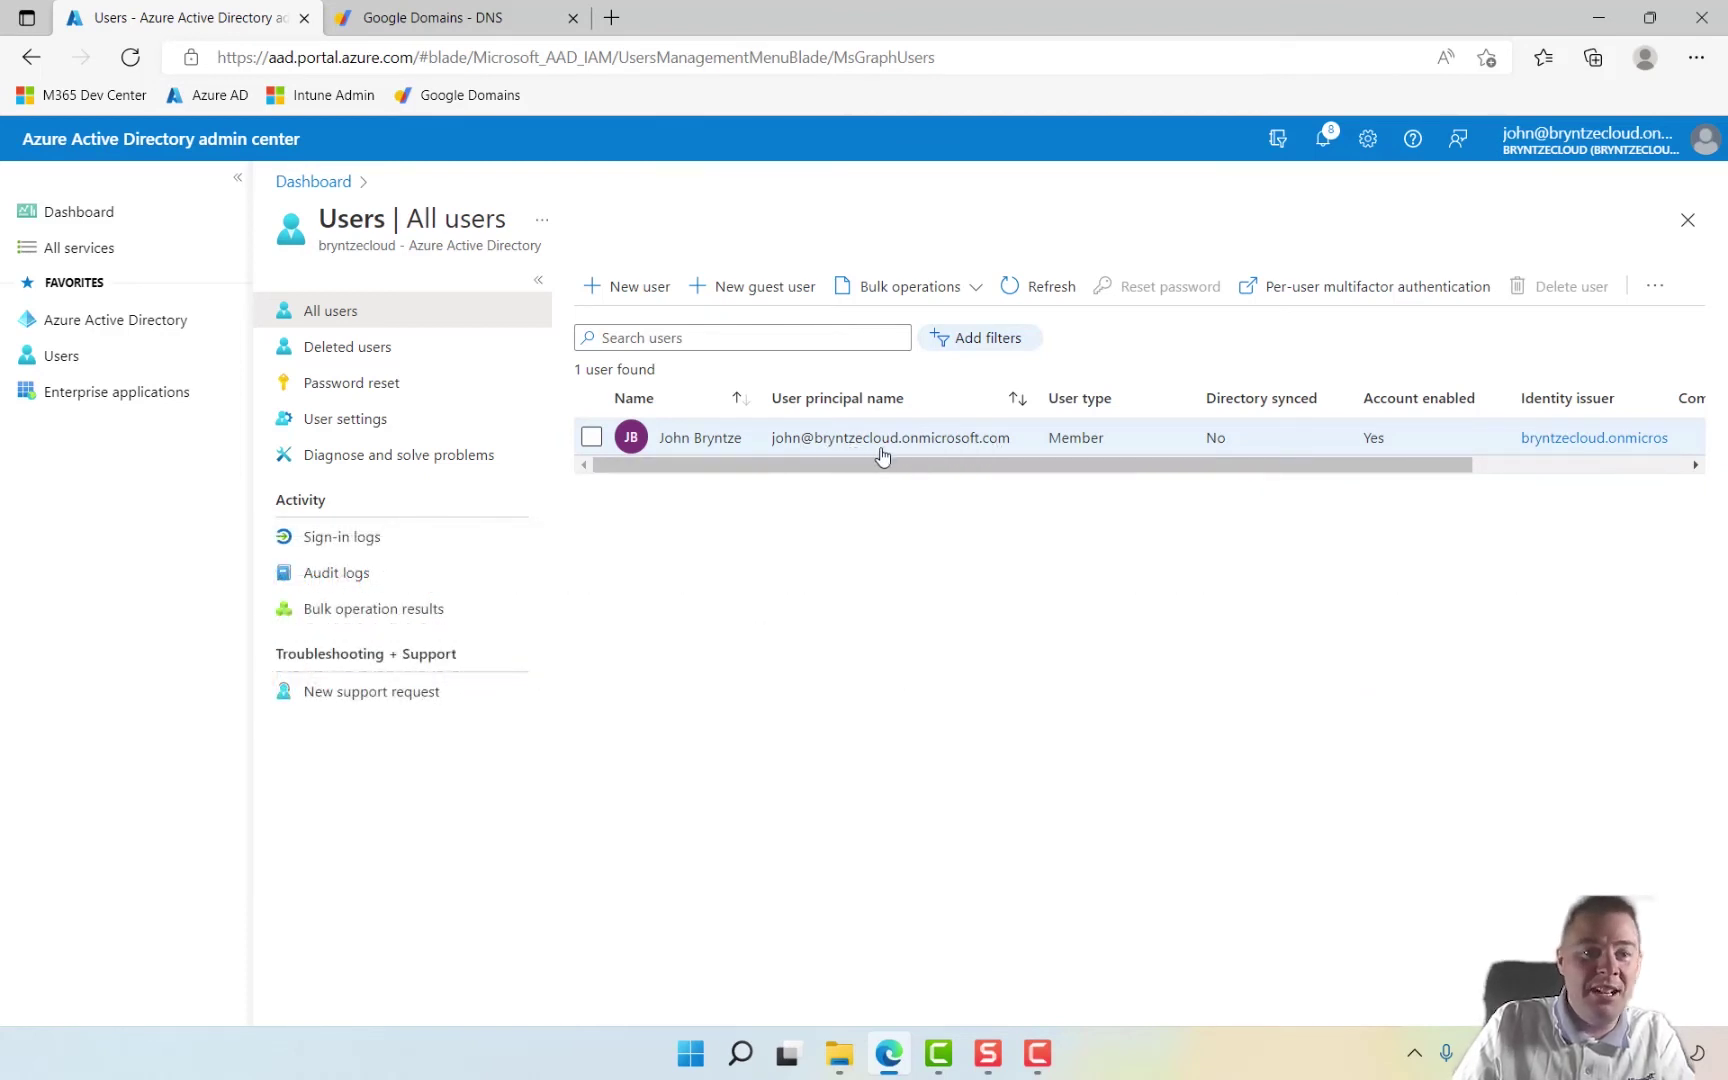
{"action": "left_click", "coordinate": [646, 293]}
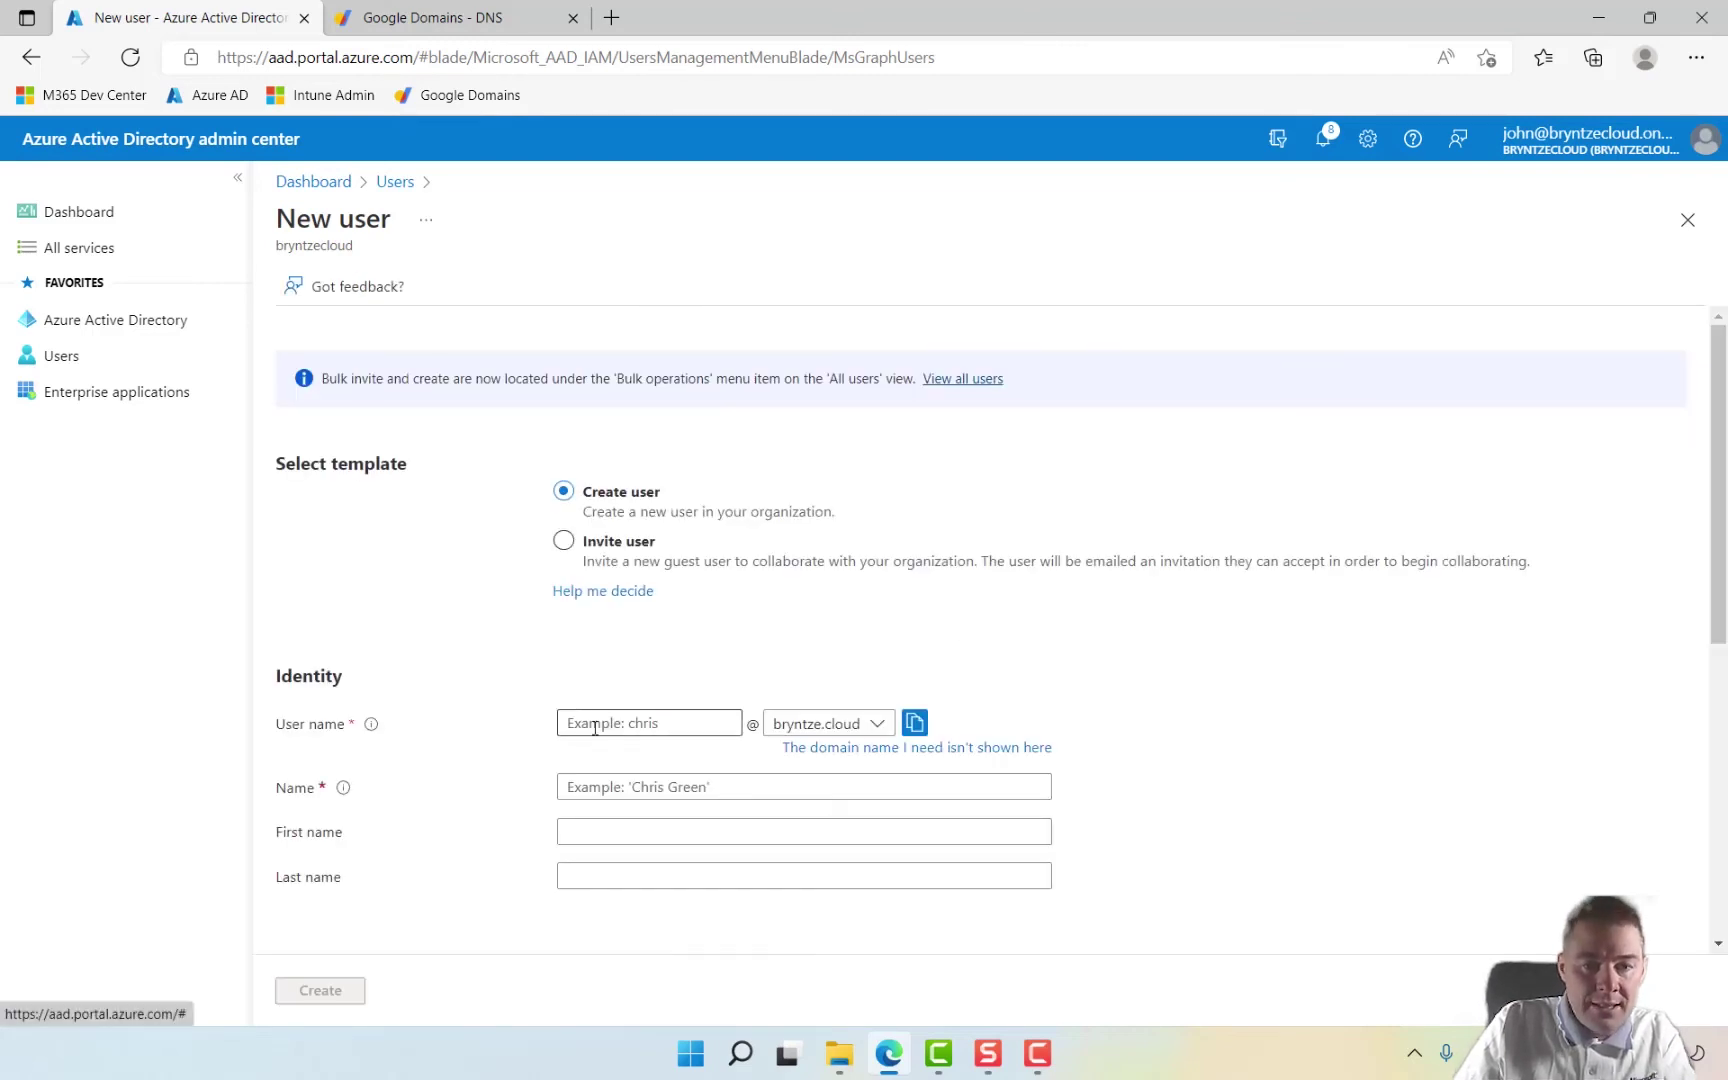
{"action": "left_click", "coordinate": [880, 726]}
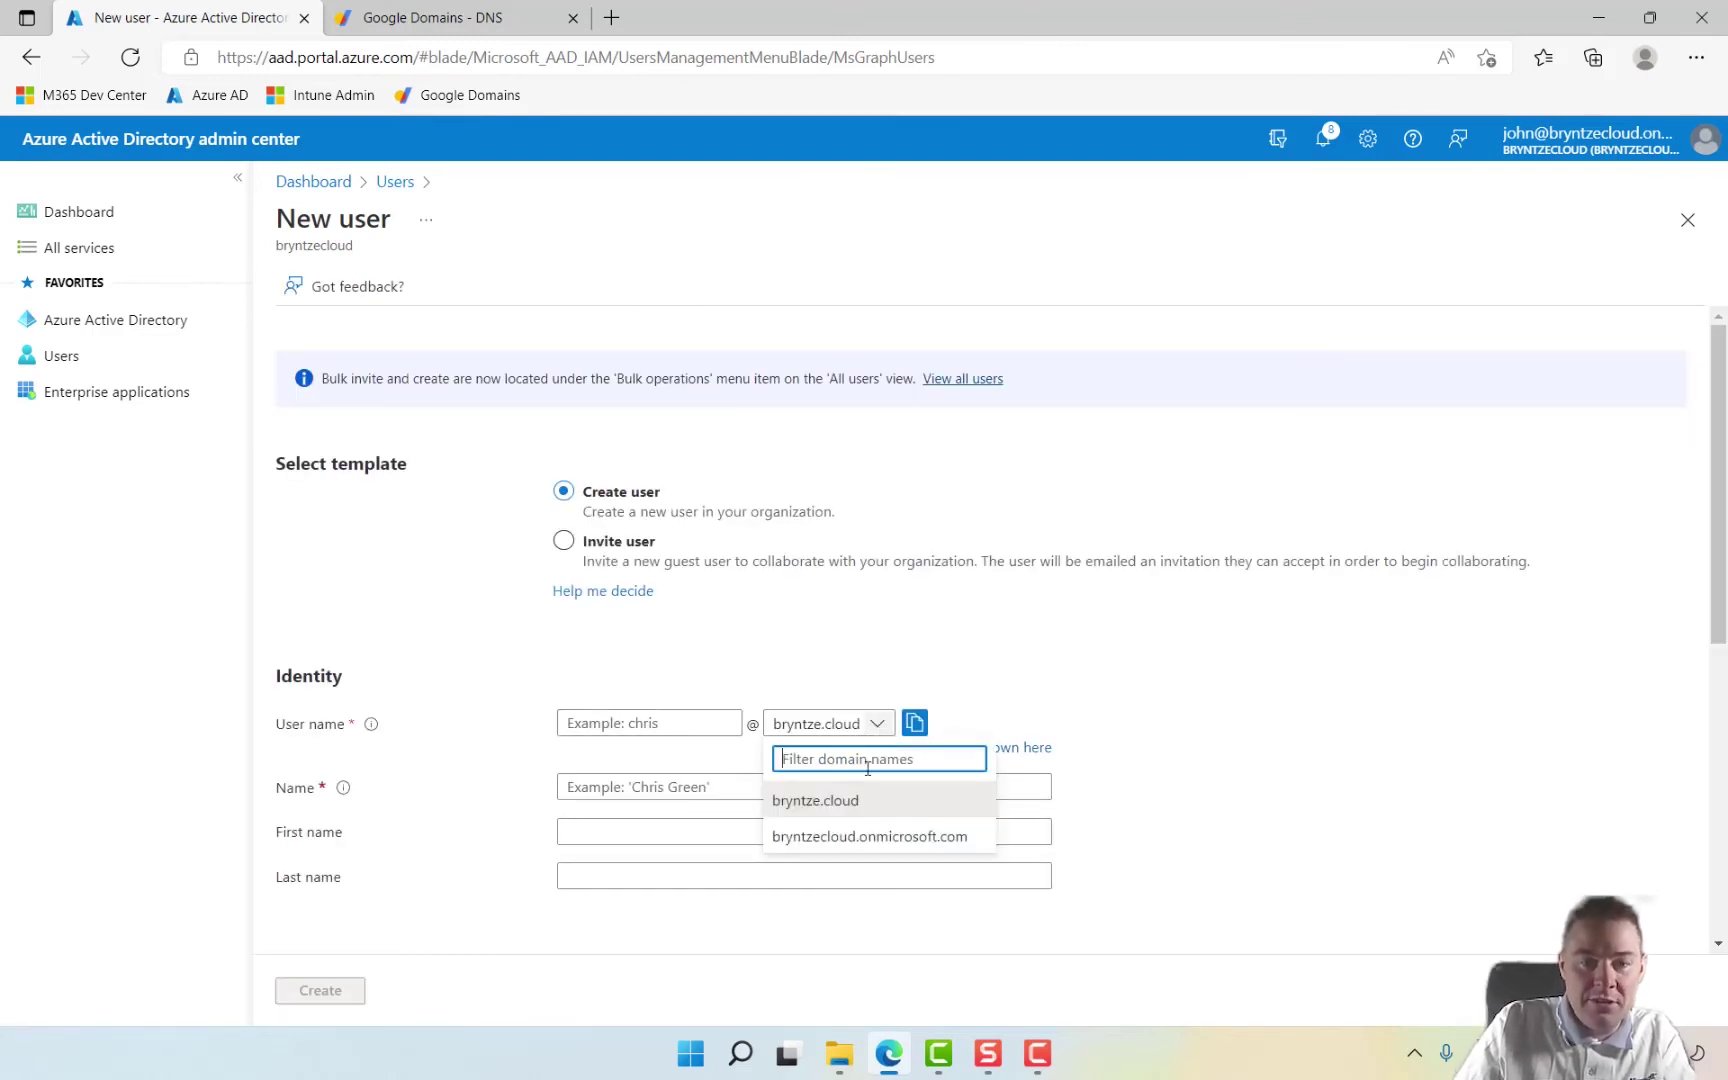
{"action": "left_click", "coordinate": [635, 726]}
{"action": "type", "text": "test"}
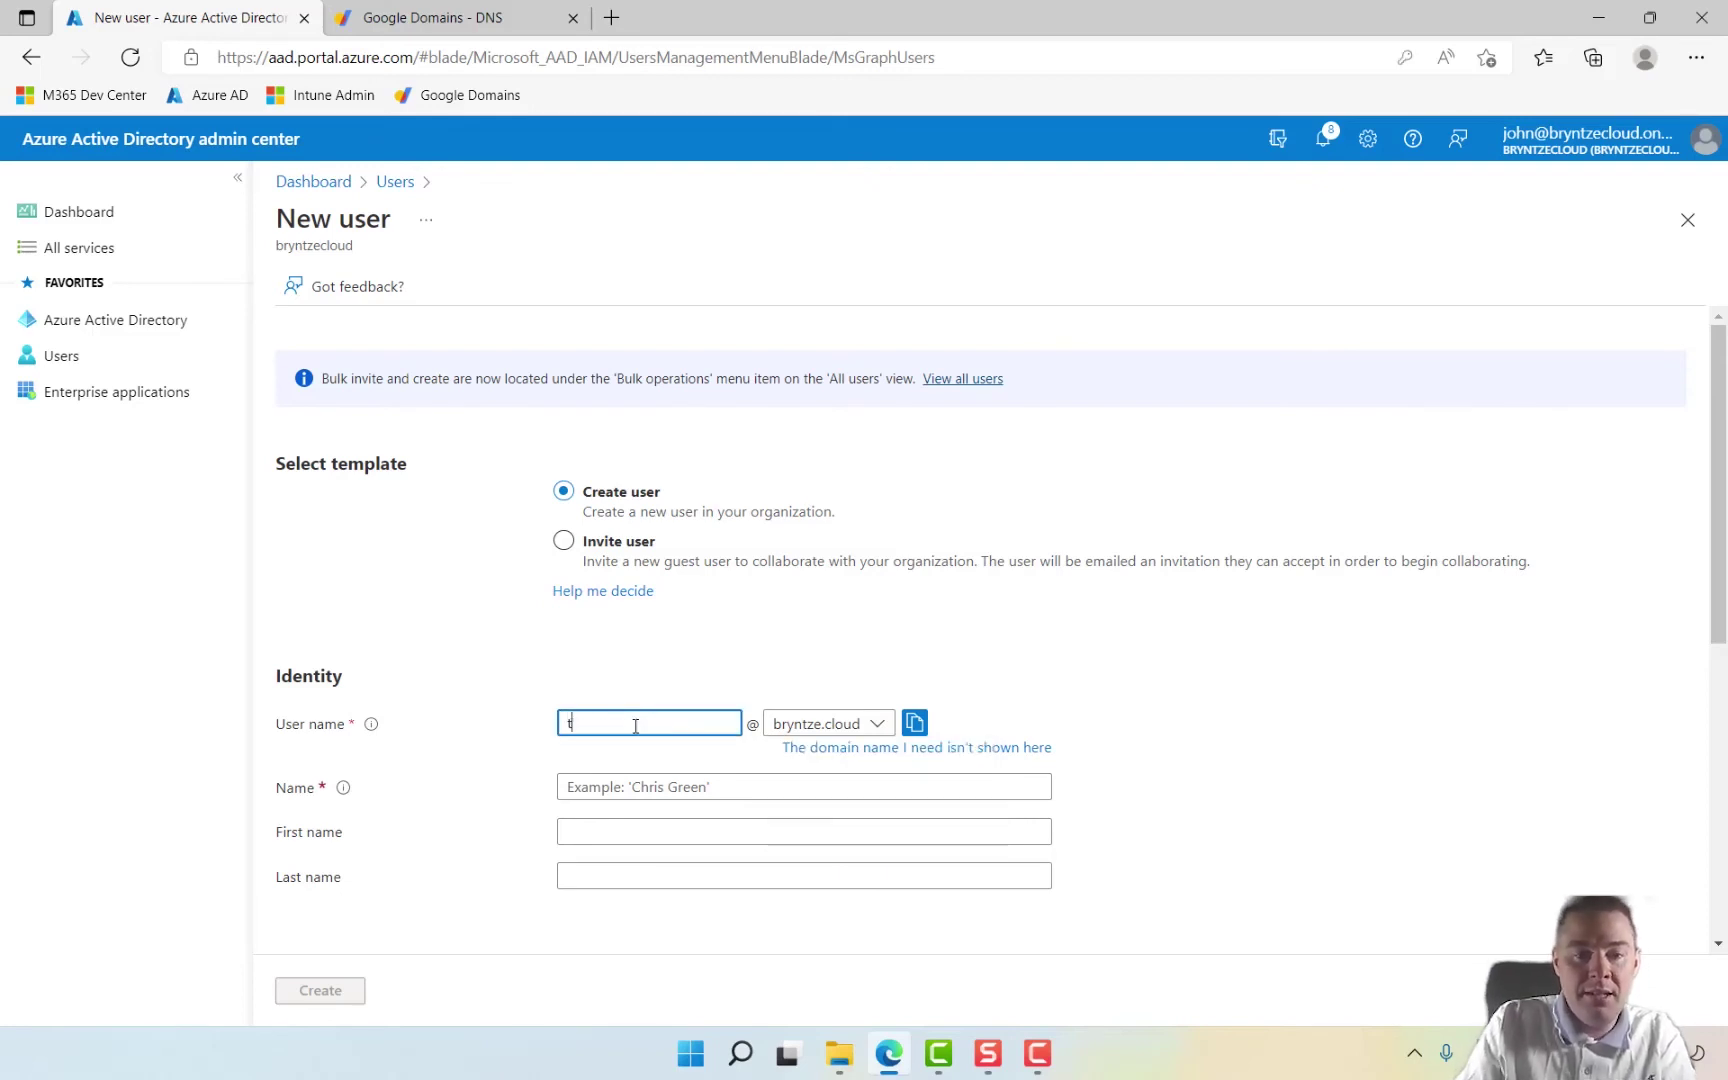
{"action": "left_click", "coordinate": [596, 789]}
{"action": "type", "text": "Test"}
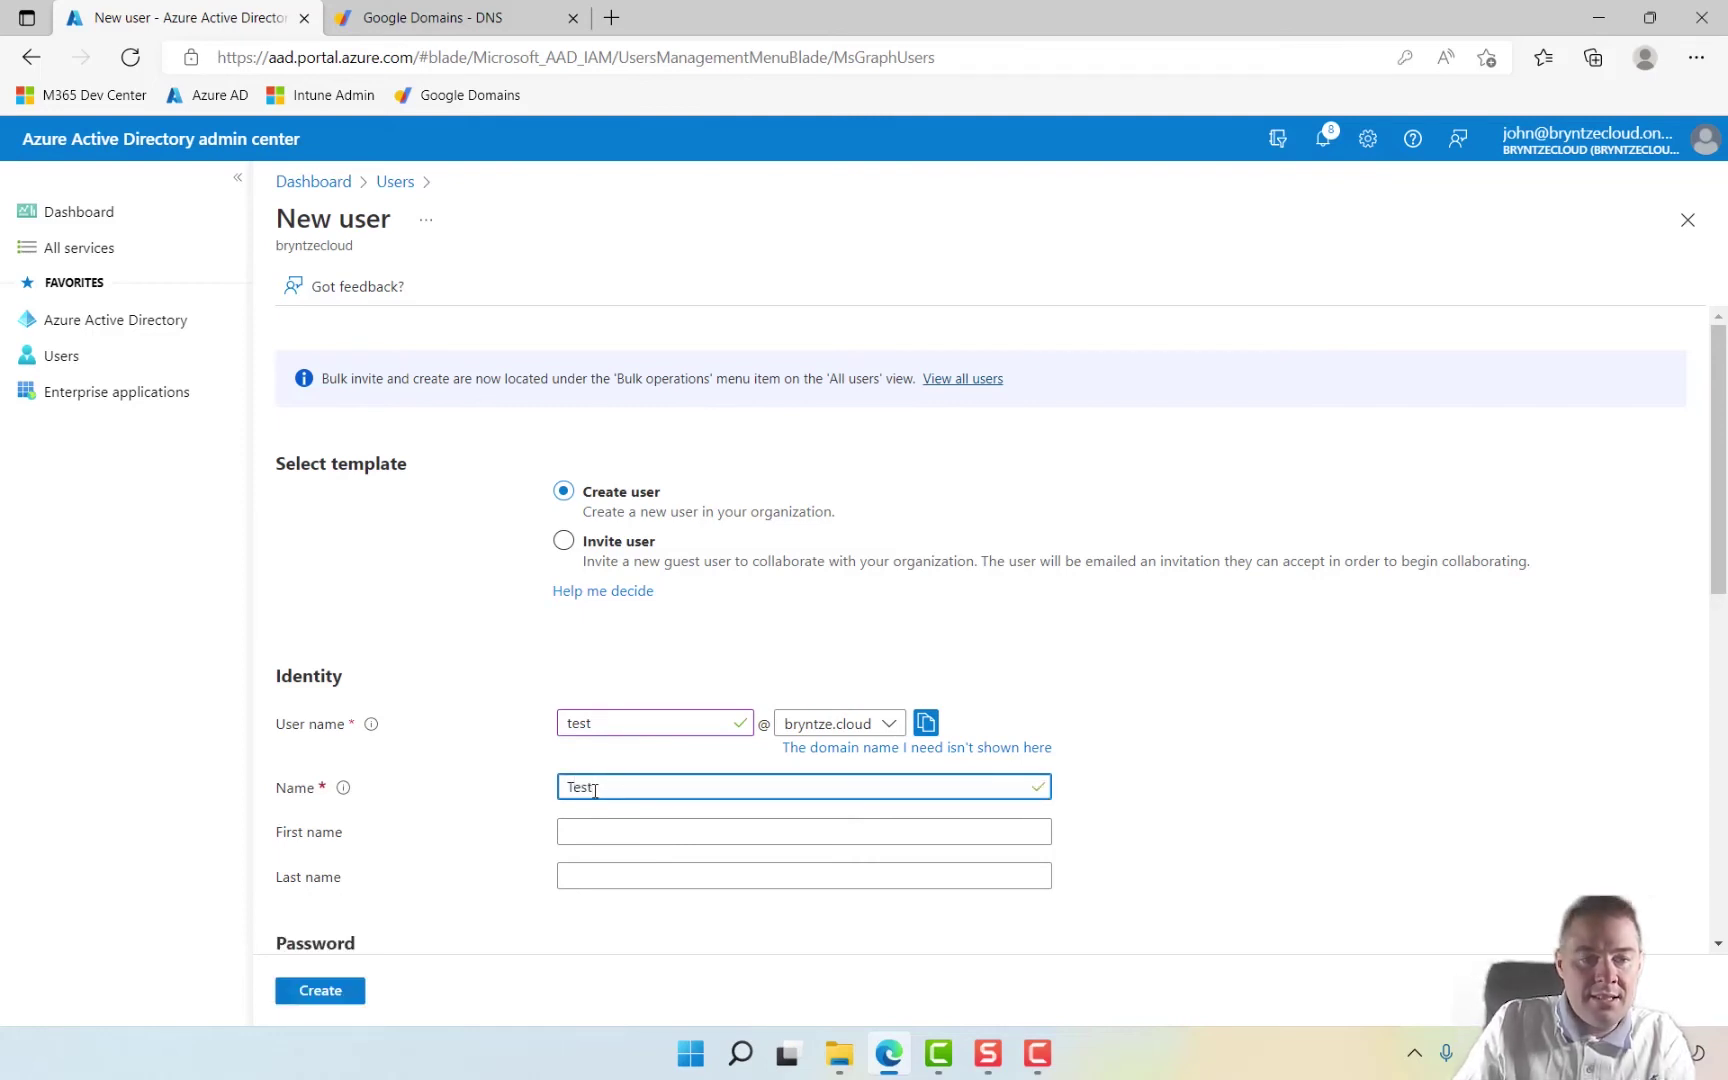
{"action": "key", "text": "Tab"}
{"action": "type", "text": "Test"}
{"action": "key", "text": "Tab"}
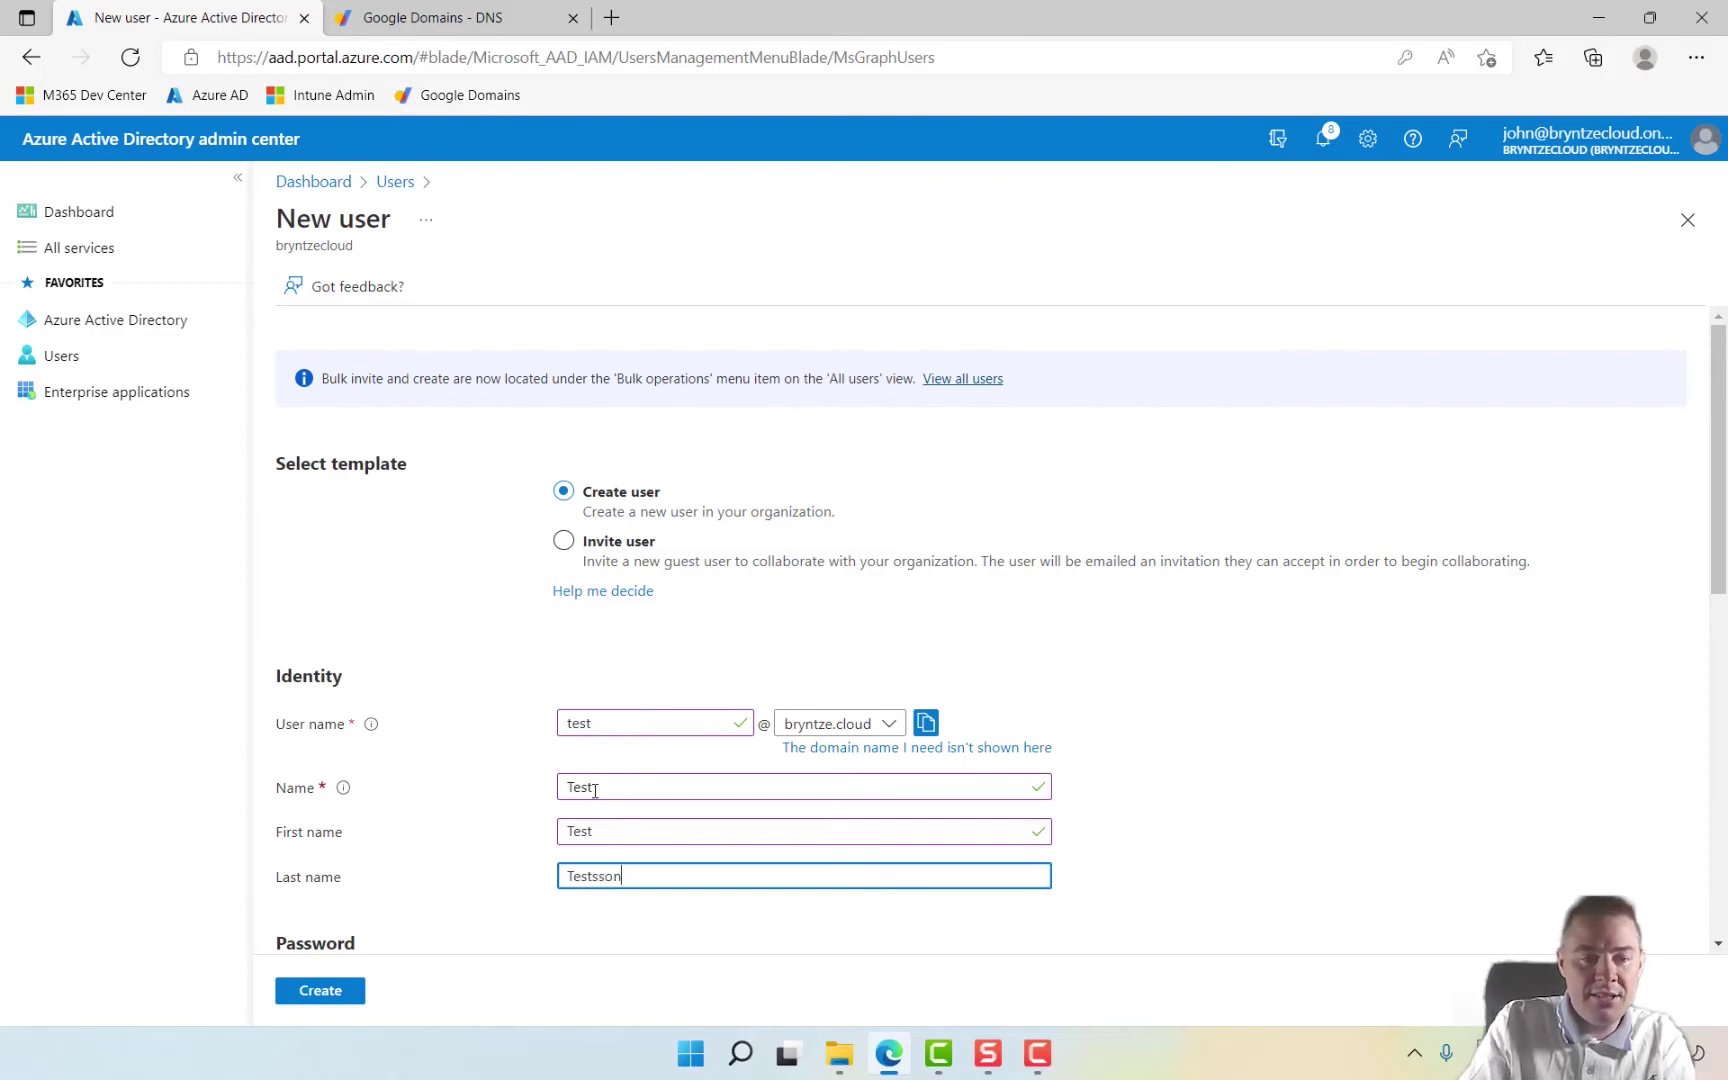
{"action": "scroll", "coordinate": [421, 962], "scroll_direction": "down", "scroll_amount": 3}
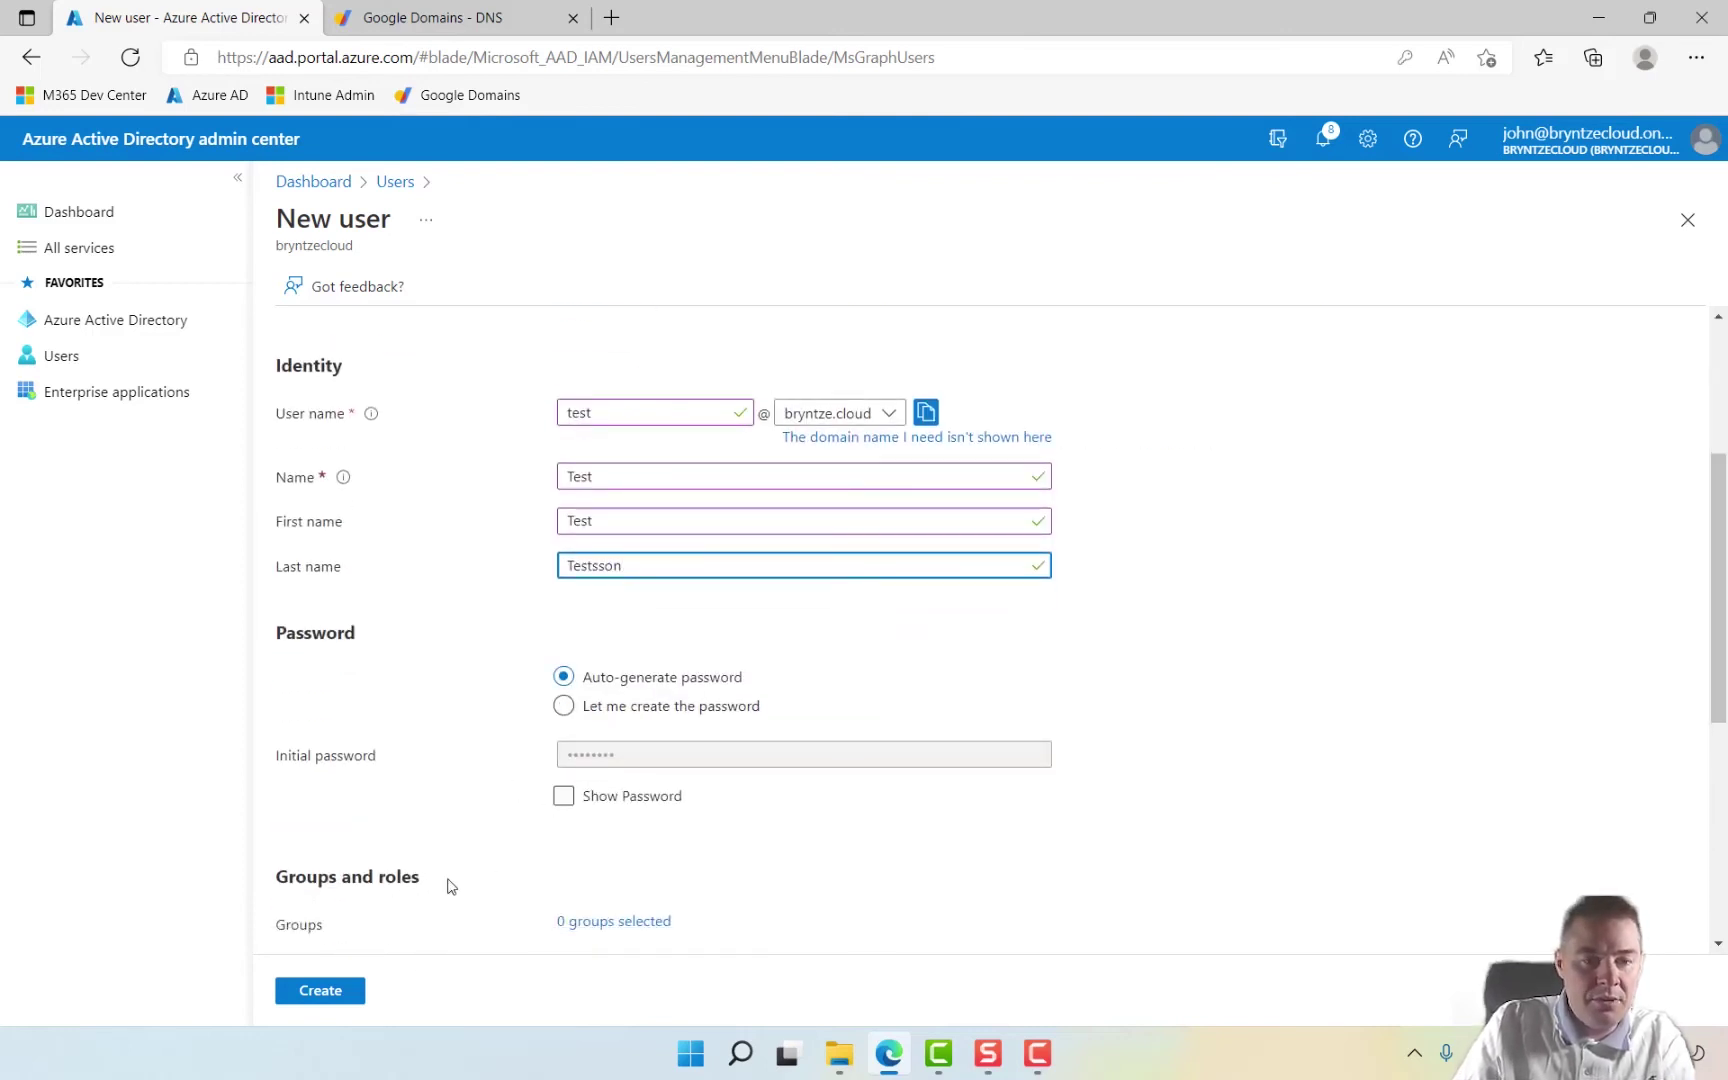
{"action": "left_click", "coordinate": [321, 991]}
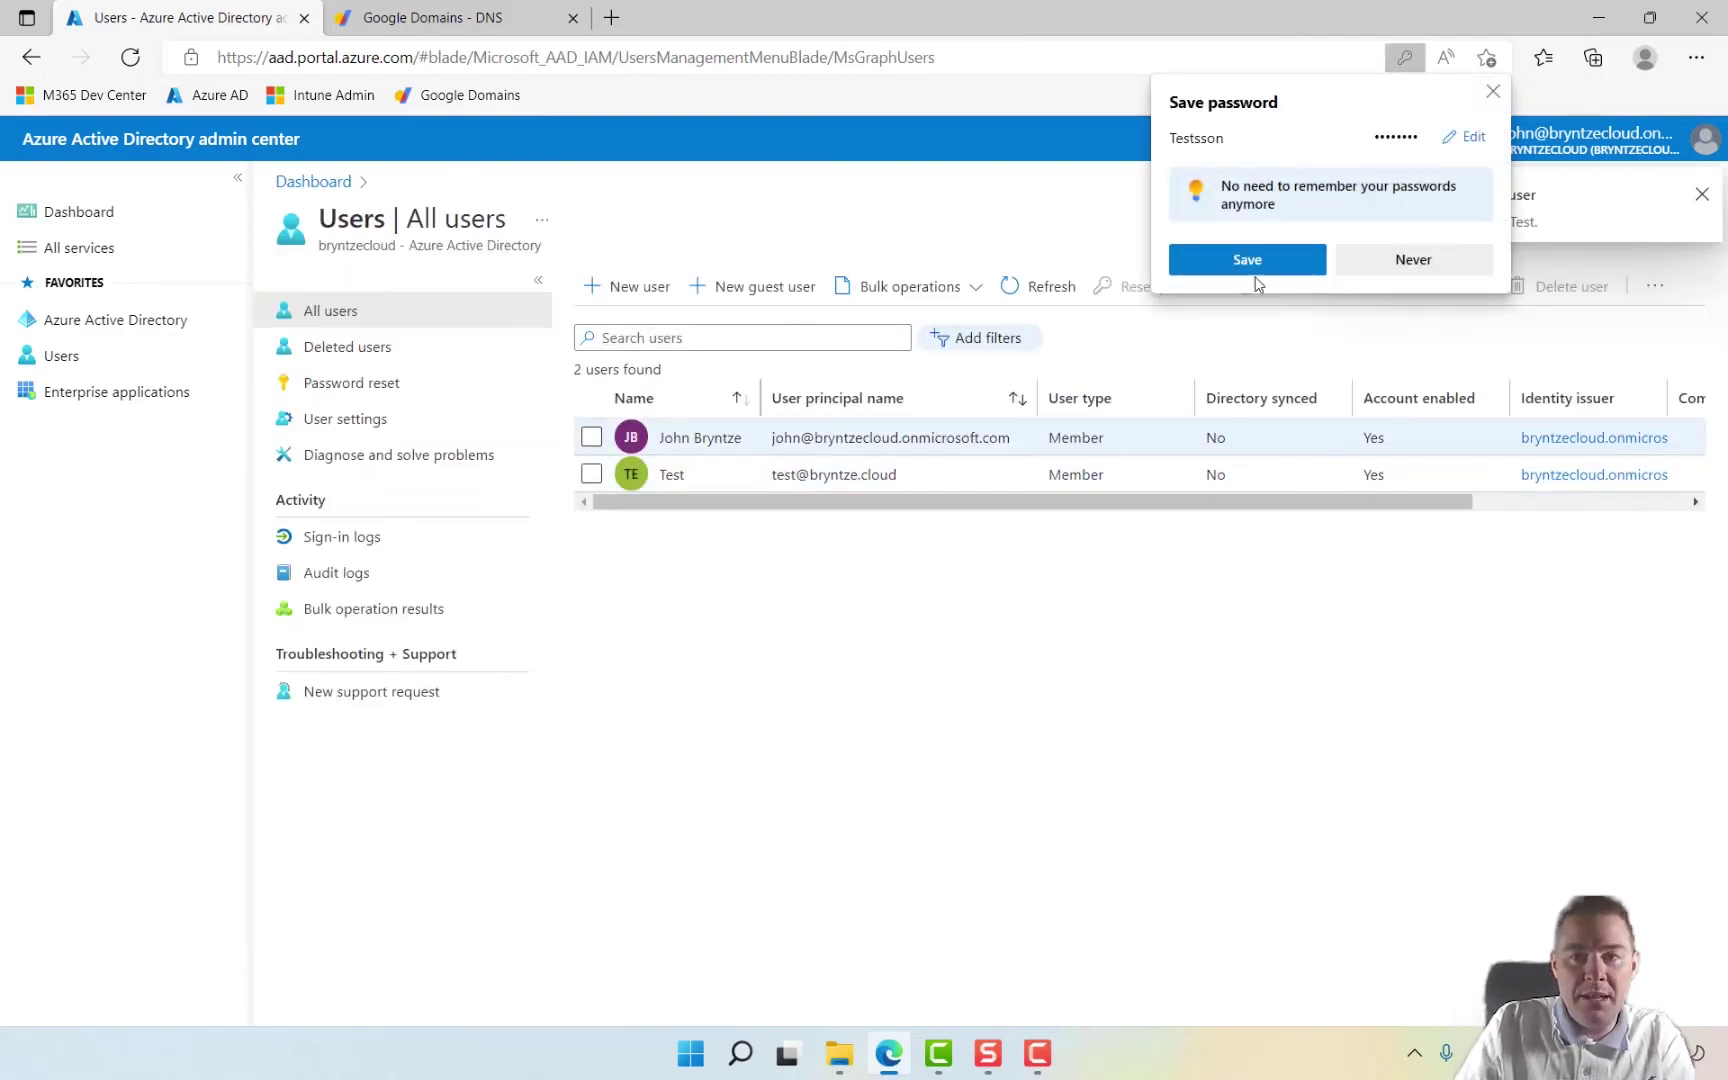
Step: Decline the browser's password save and view the admin account's profile details
{"action": "left_click", "coordinate": [1406, 266]}
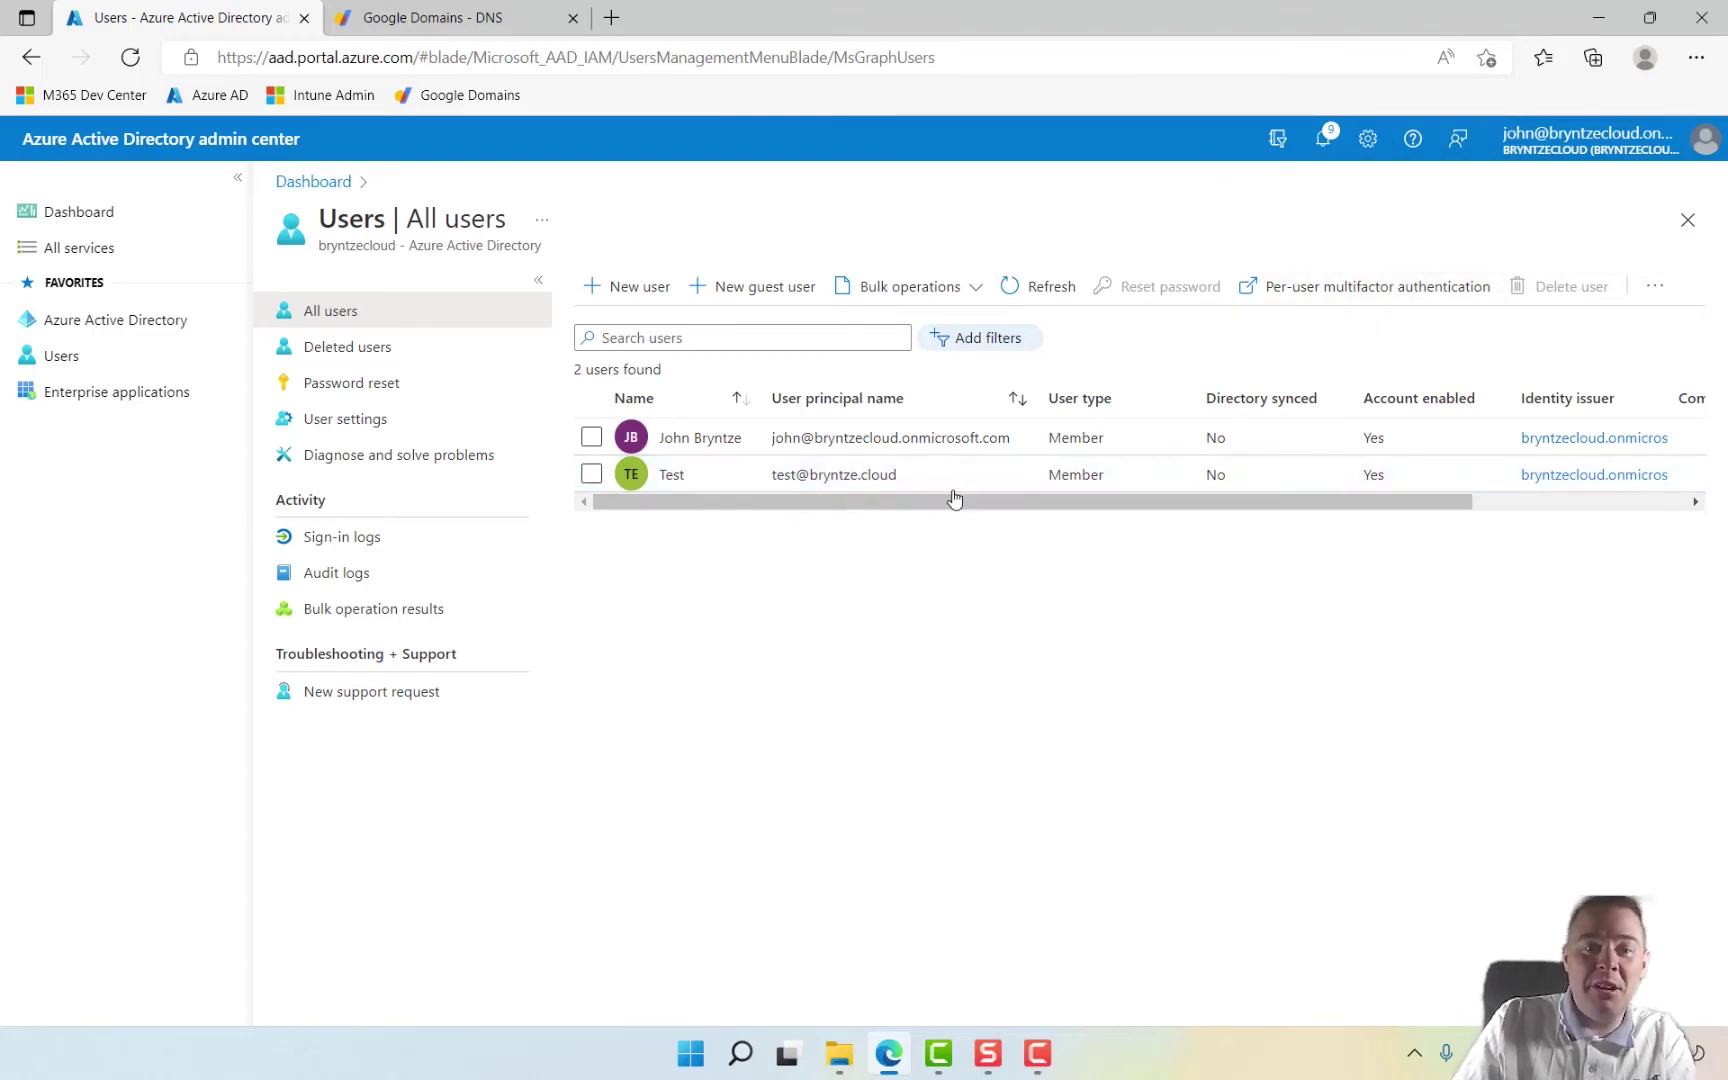
{"action": "left_click", "coordinate": [723, 451]}
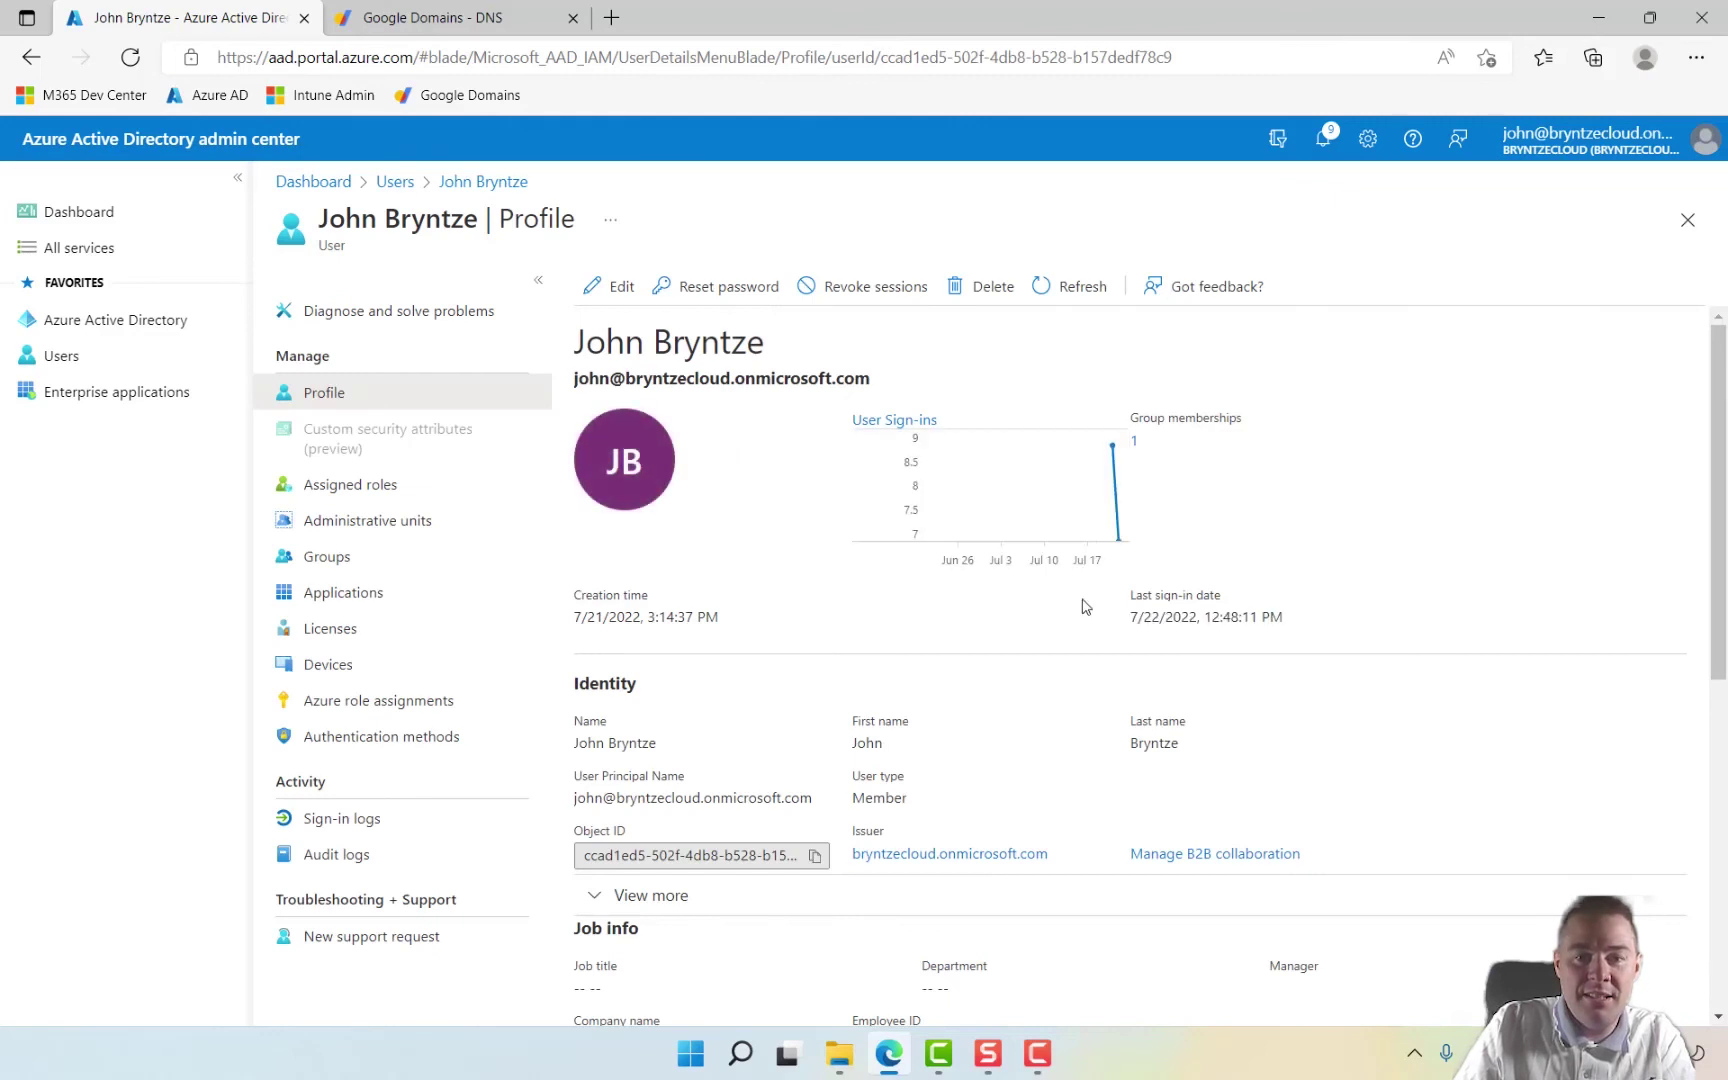
{"action": "scroll", "coordinate": [1292, 555], "scroll_direction": "down", "scroll_amount": 1}
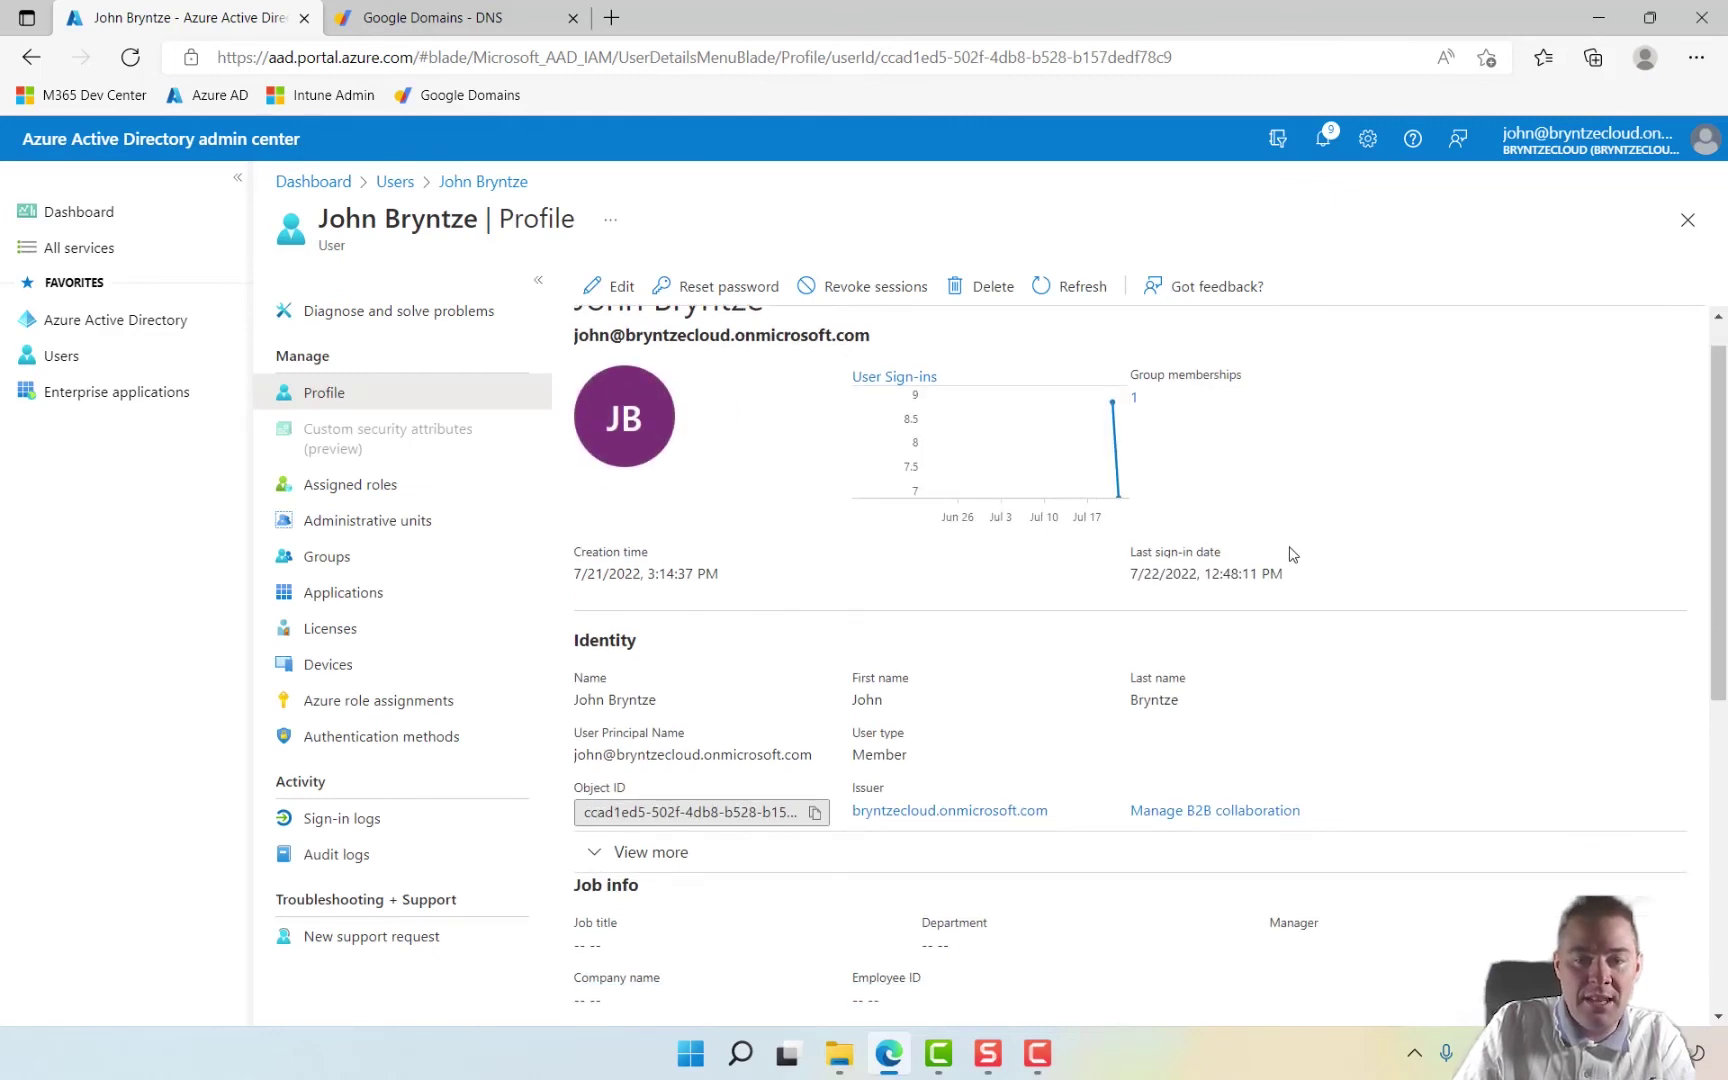
{"action": "scroll", "coordinate": [1292, 555], "scroll_direction": "down", "scroll_amount": 5}
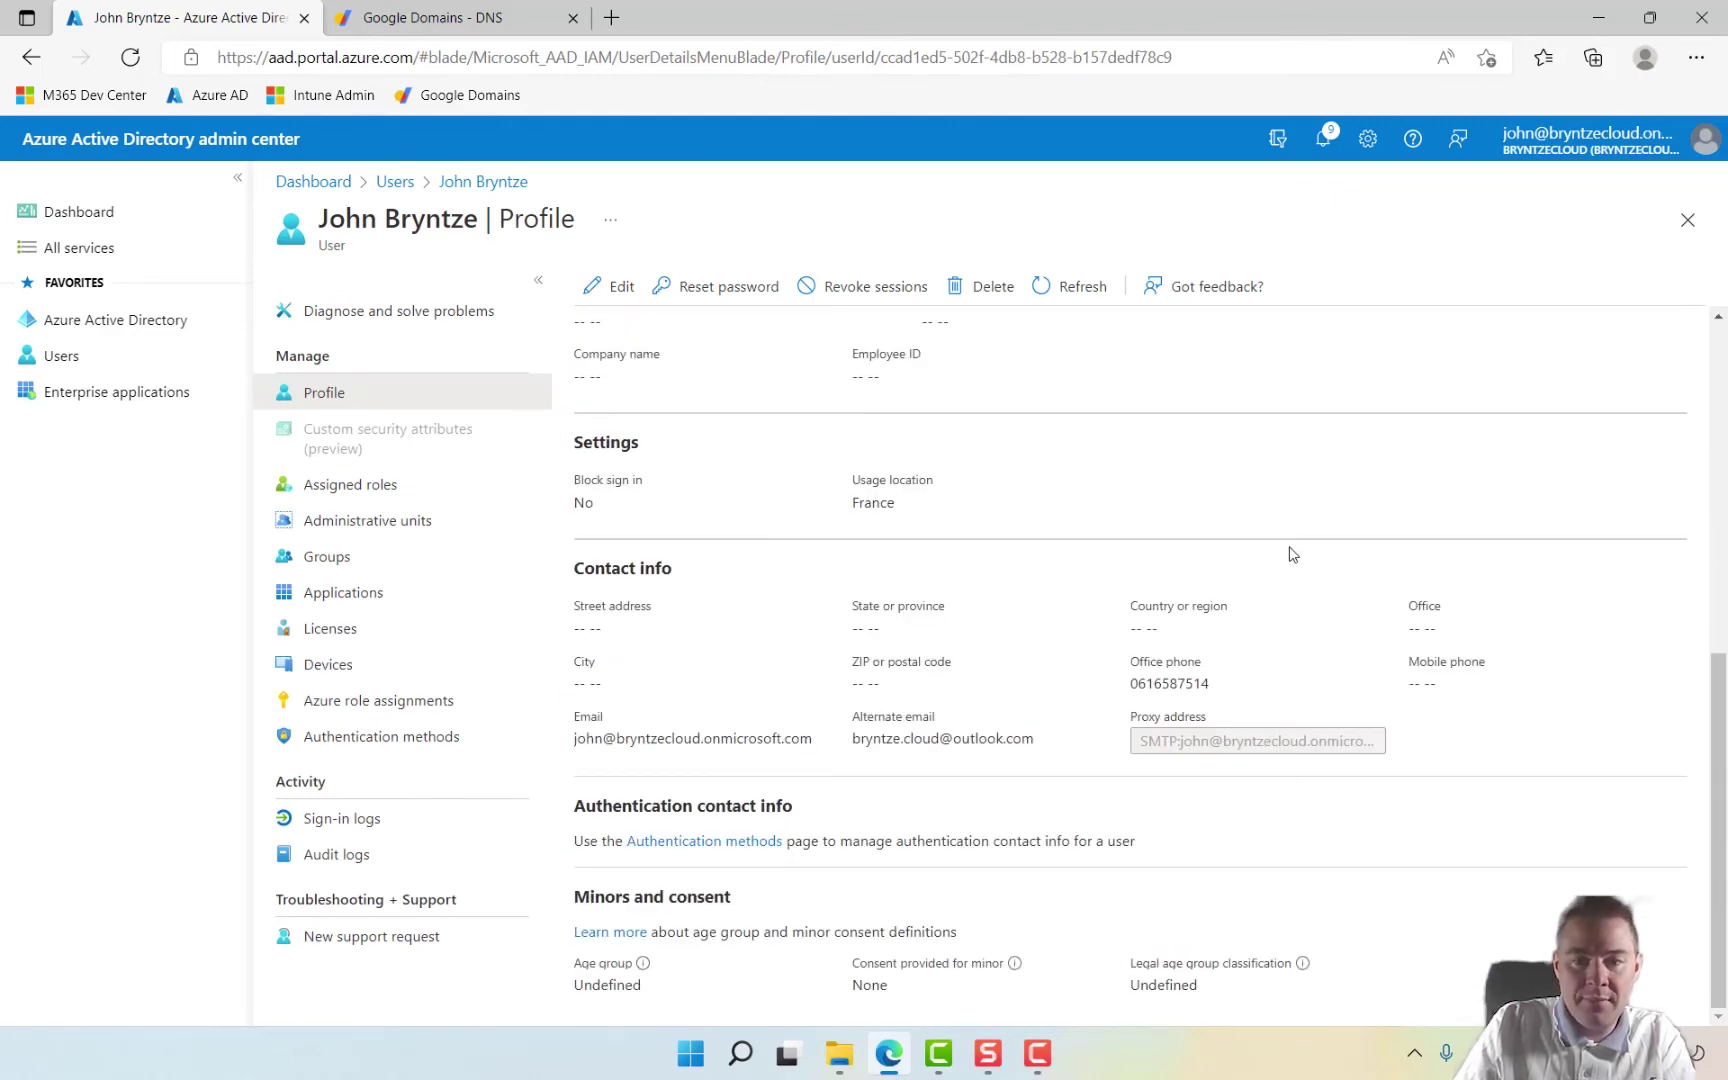
{"action": "key", "text": "F10"}
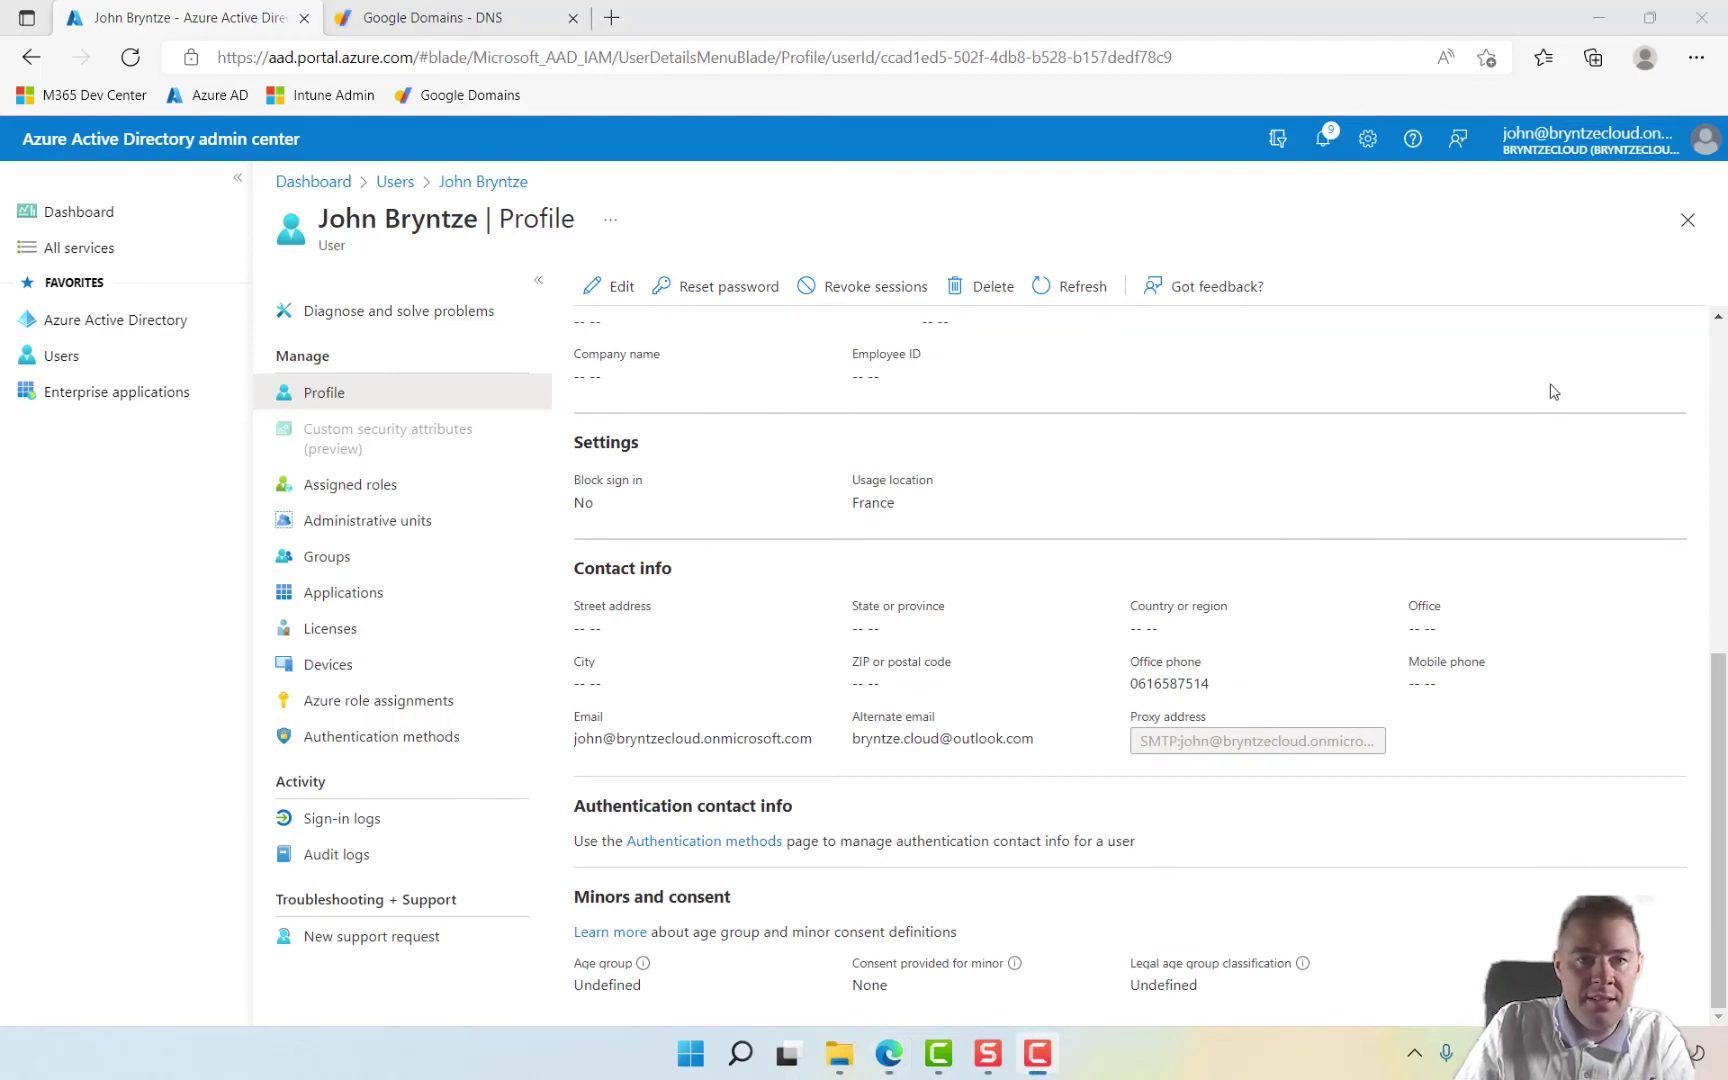
Step: Edit the admin profile and change the user principal name's domain to bryntze.cloud
{"action": "left_click", "coordinate": [617, 288]}
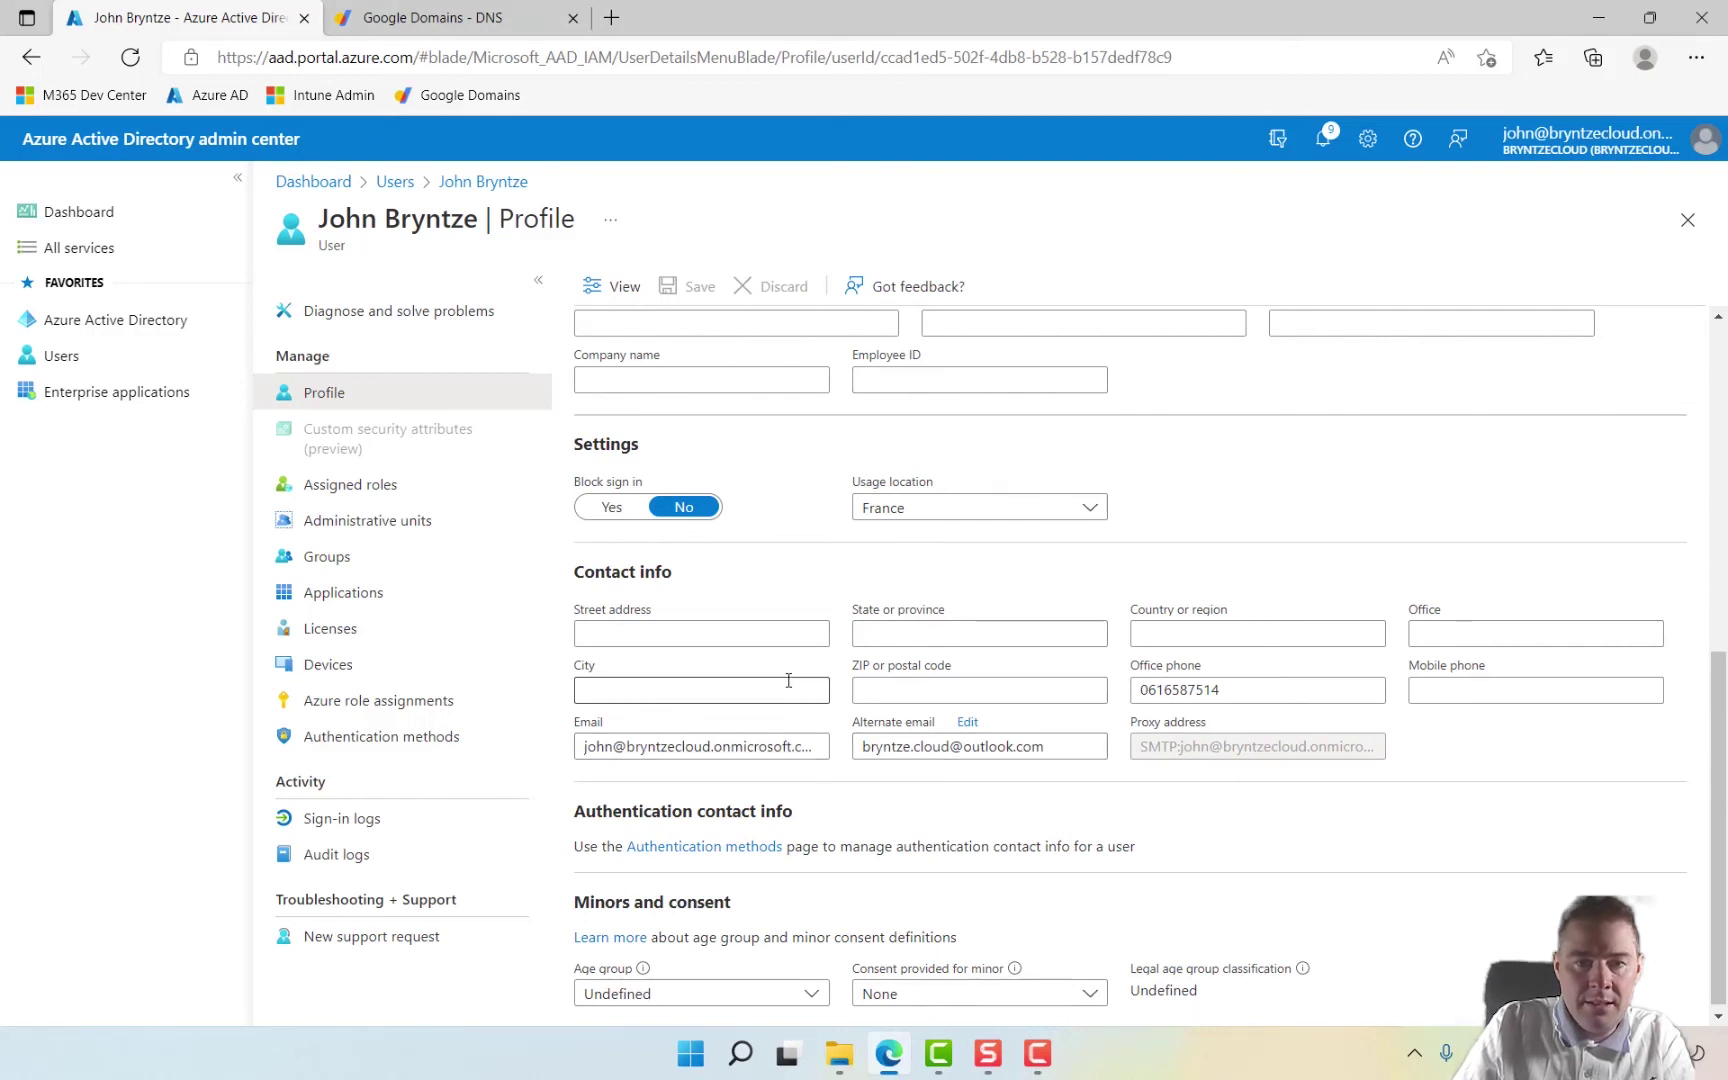
{"action": "scroll", "coordinate": [790, 683], "scroll_direction": "up", "scroll_amount": 4}
{"action": "scroll", "coordinate": [788, 680], "scroll_direction": "up", "scroll_amount": 3}
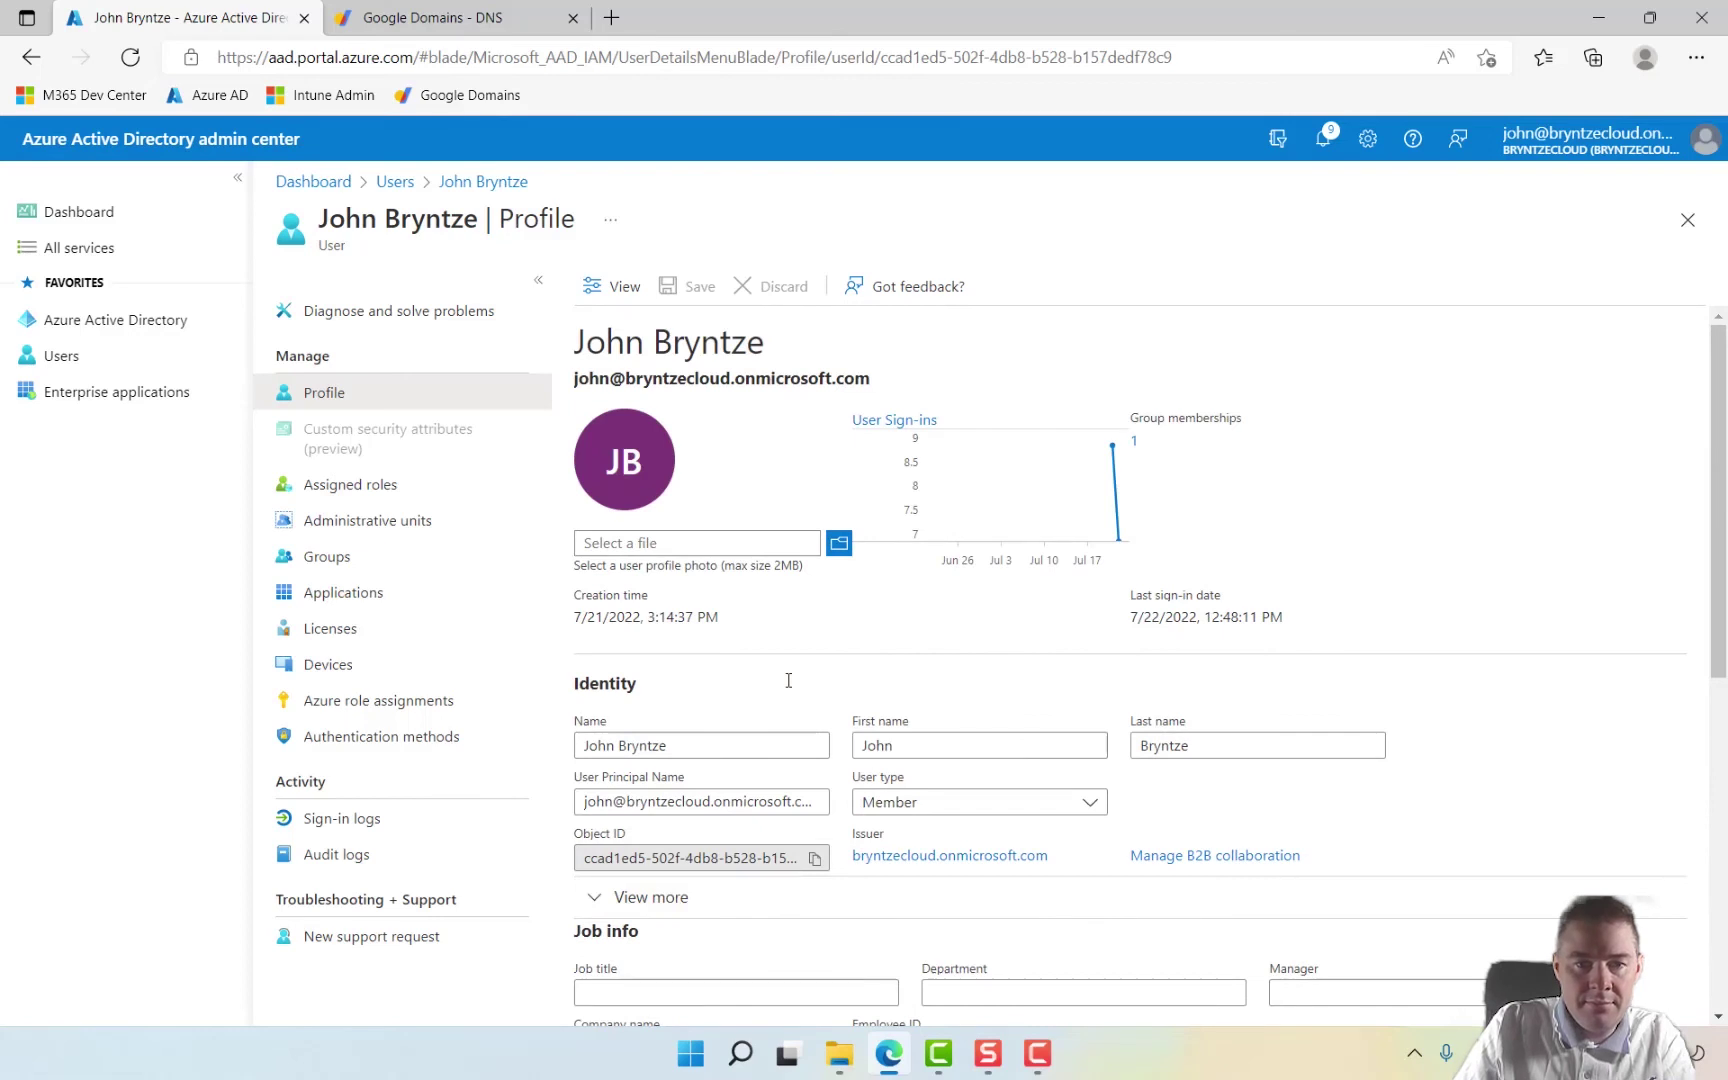
{"action": "left_click", "coordinate": [700, 801]}
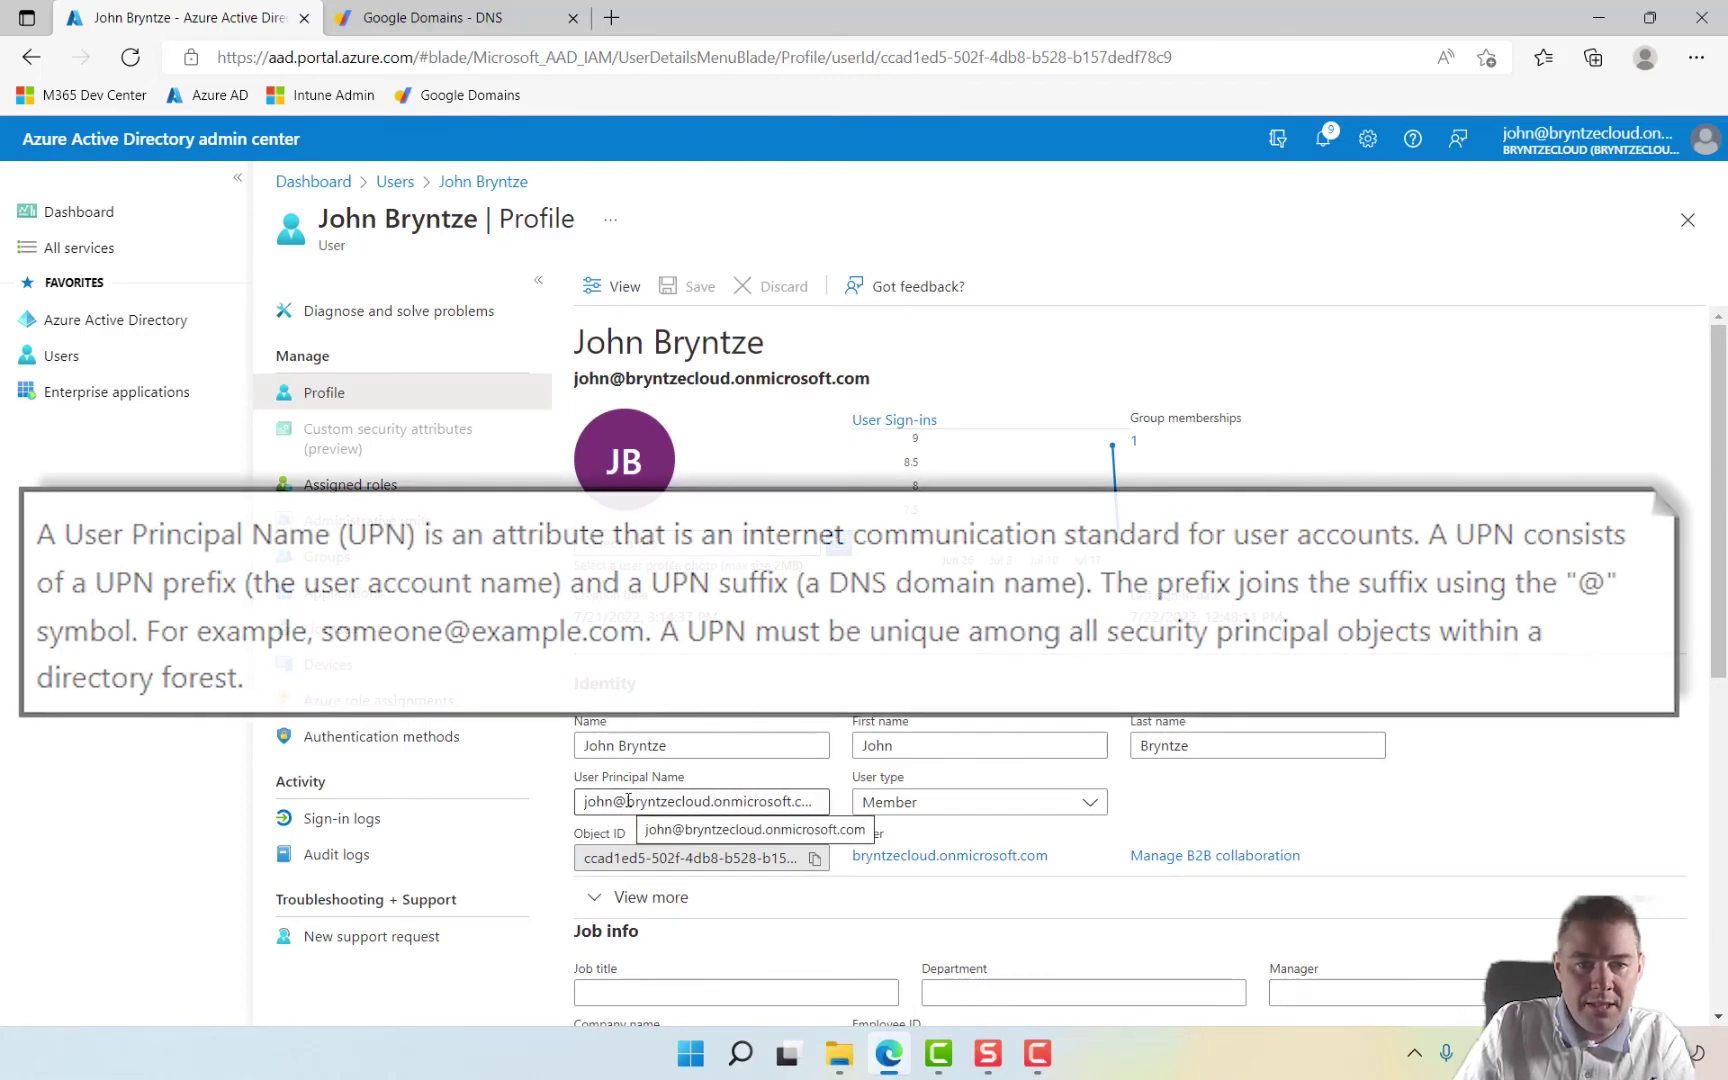
{"action": "left_click_drag", "start_coordinate": [627, 801], "coordinate": [853, 811]}
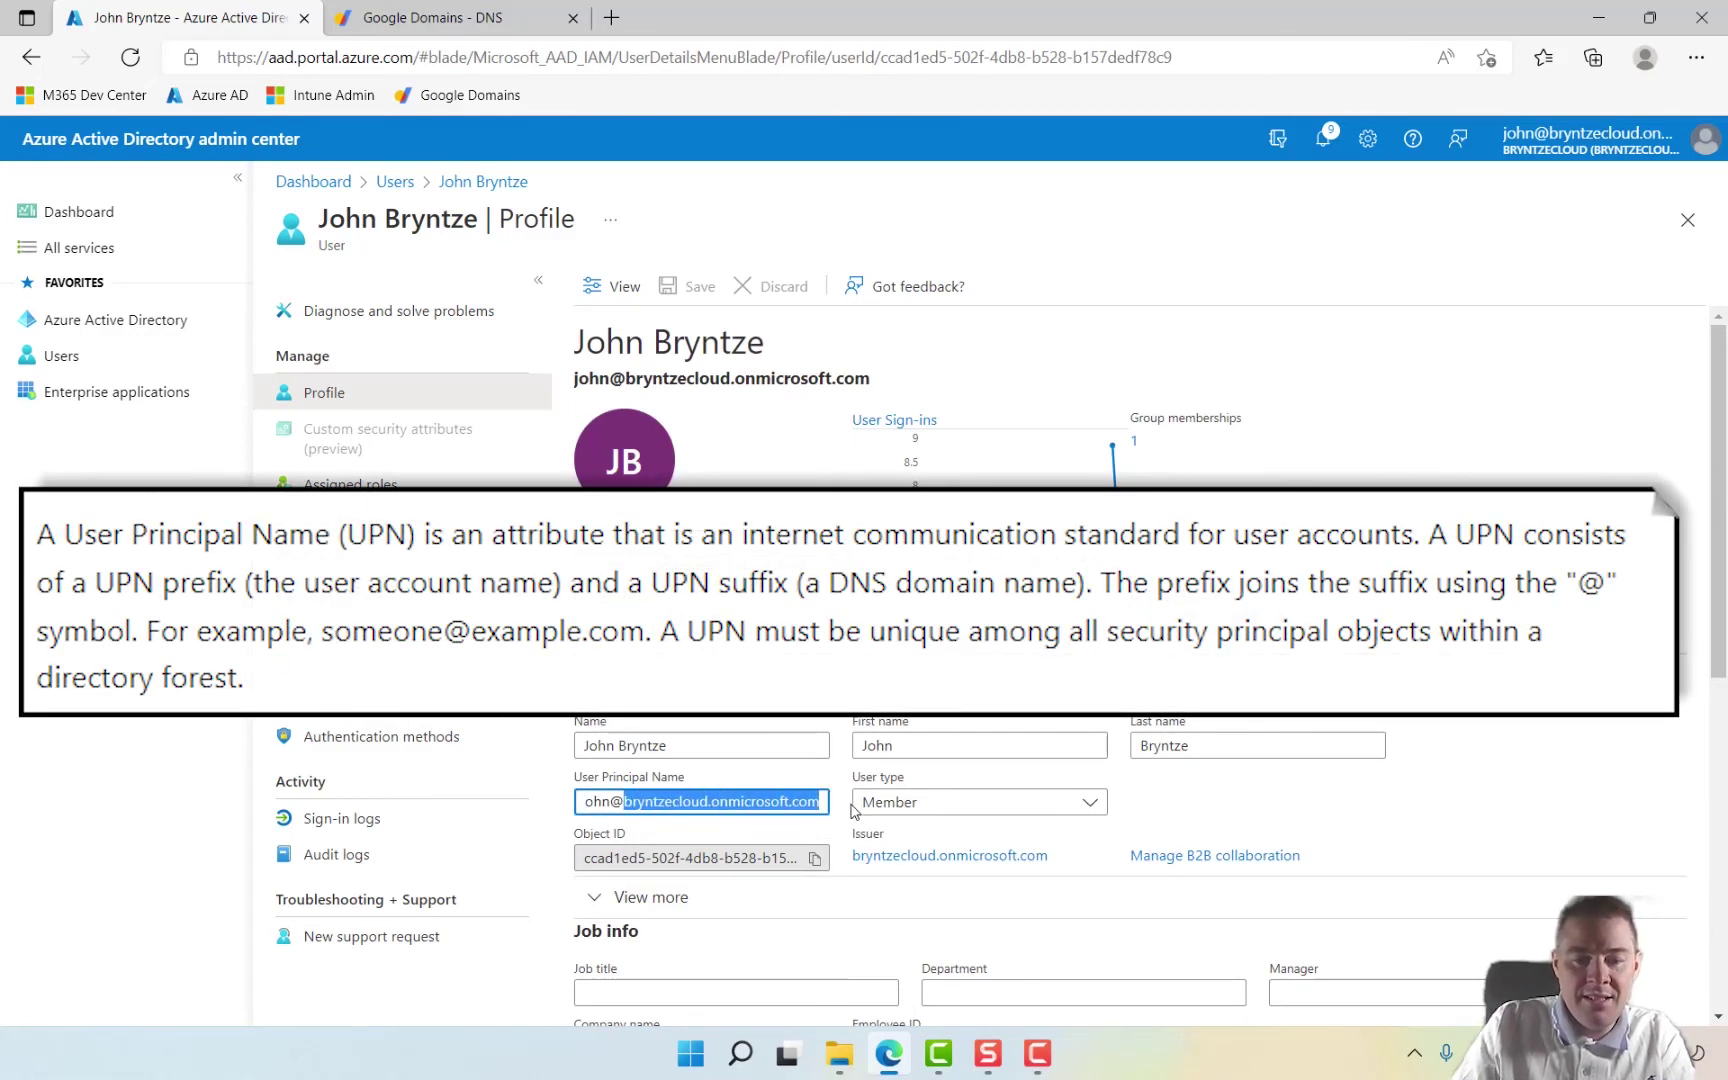
{"action": "type", "text": "bryntze.c"}
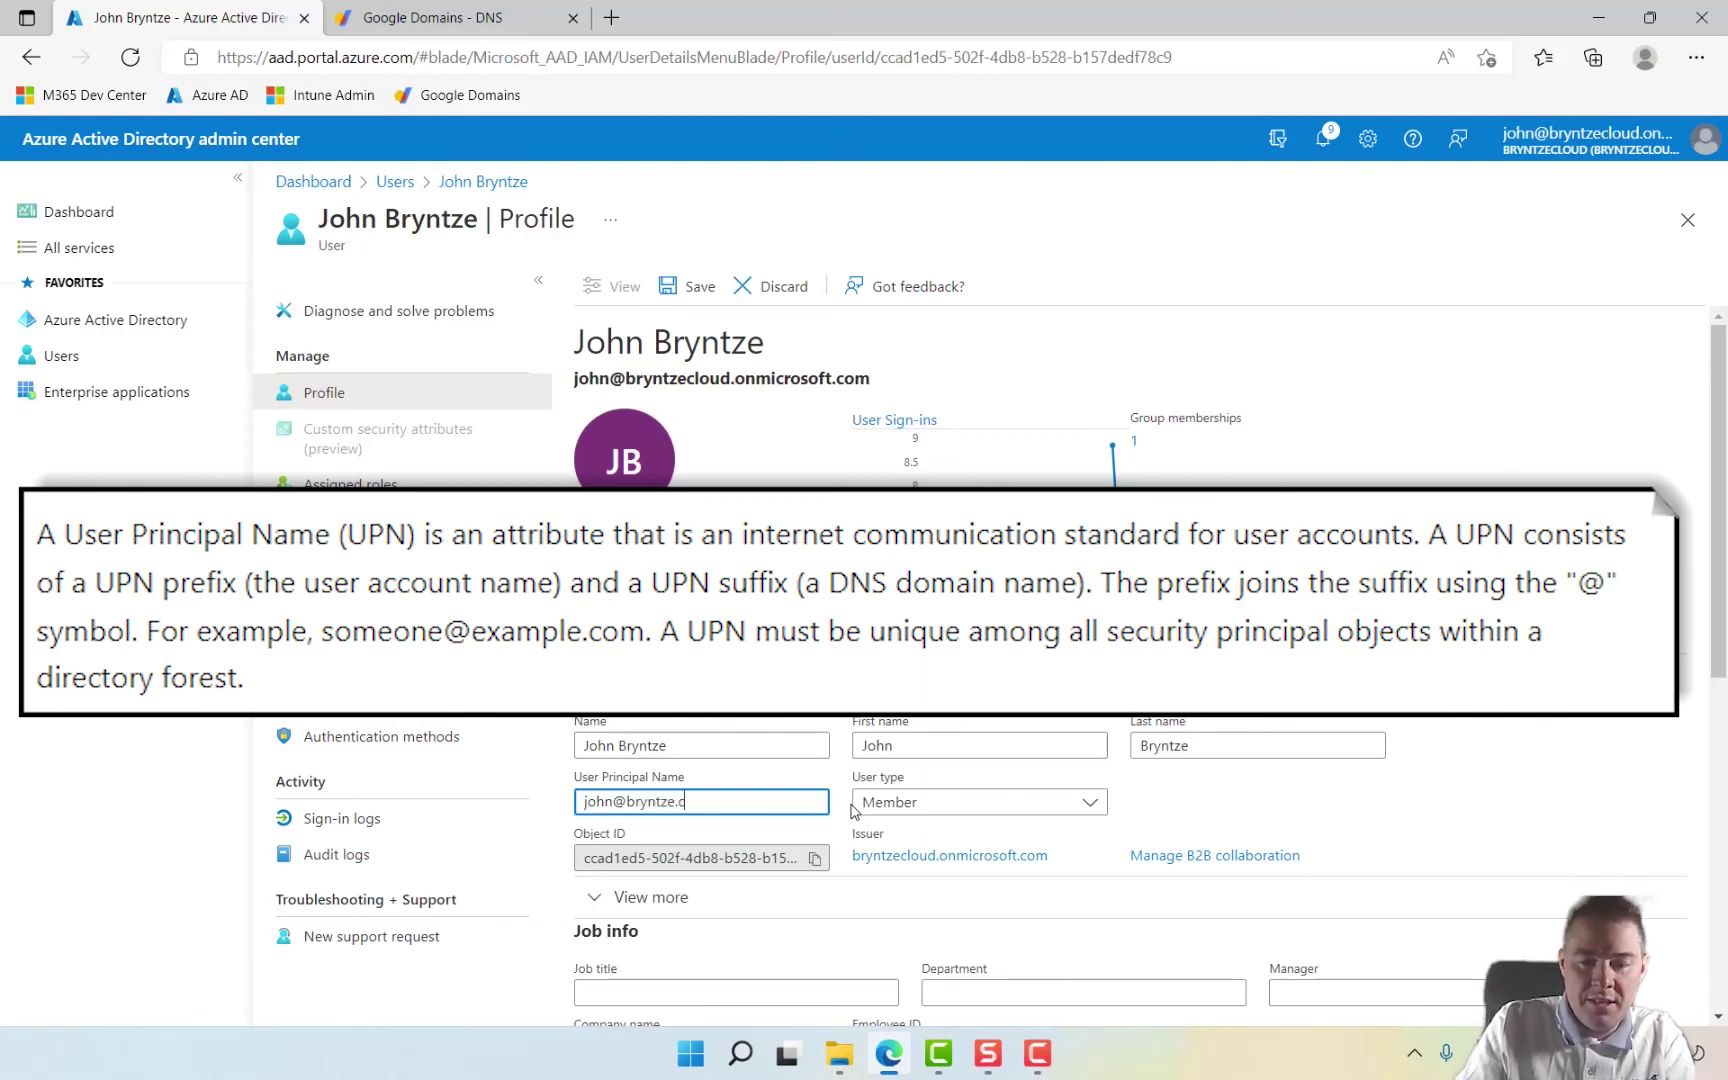
{"action": "left_click", "coordinate": [1168, 806]}
Step: Replace the email address's onmicrosoft.com domain with bryntze.cloud and save the profile
{"action": "scroll", "coordinate": [1176, 828], "scroll_direction": "down", "scroll_amount": 6}
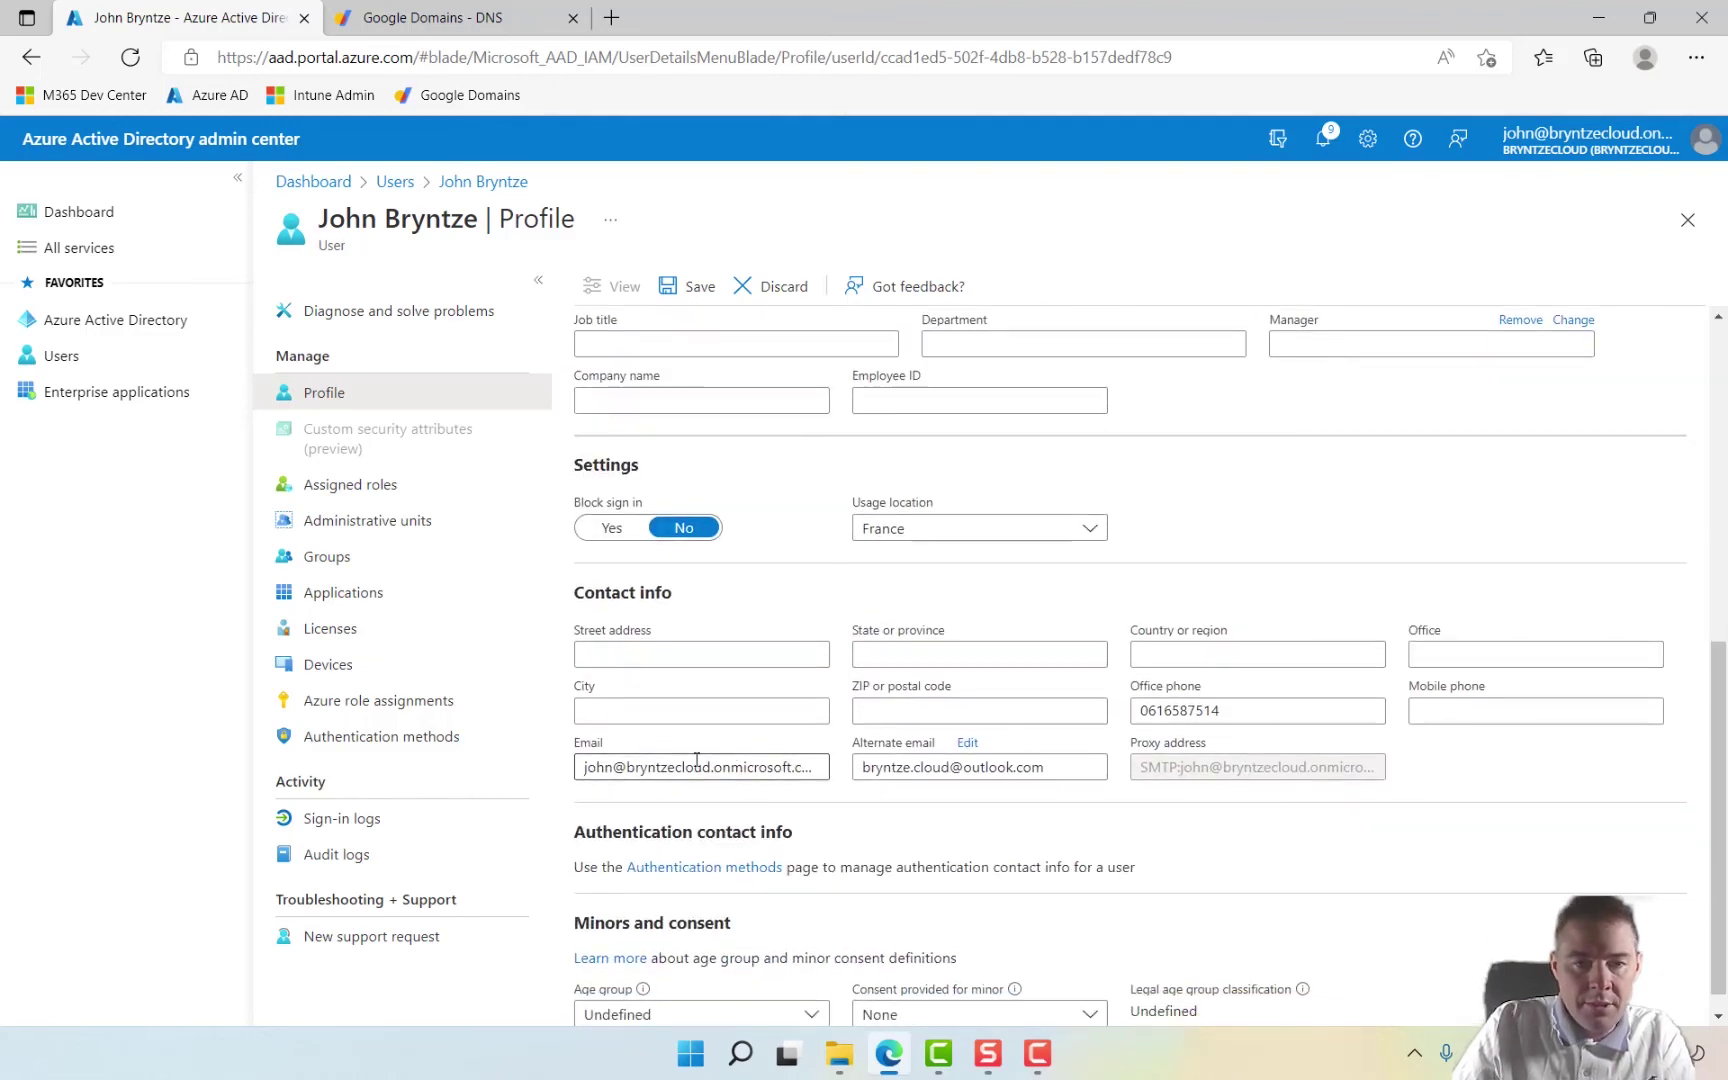
{"action": "left_click_drag", "start_coordinate": [629, 766], "coordinate": [822, 767]}
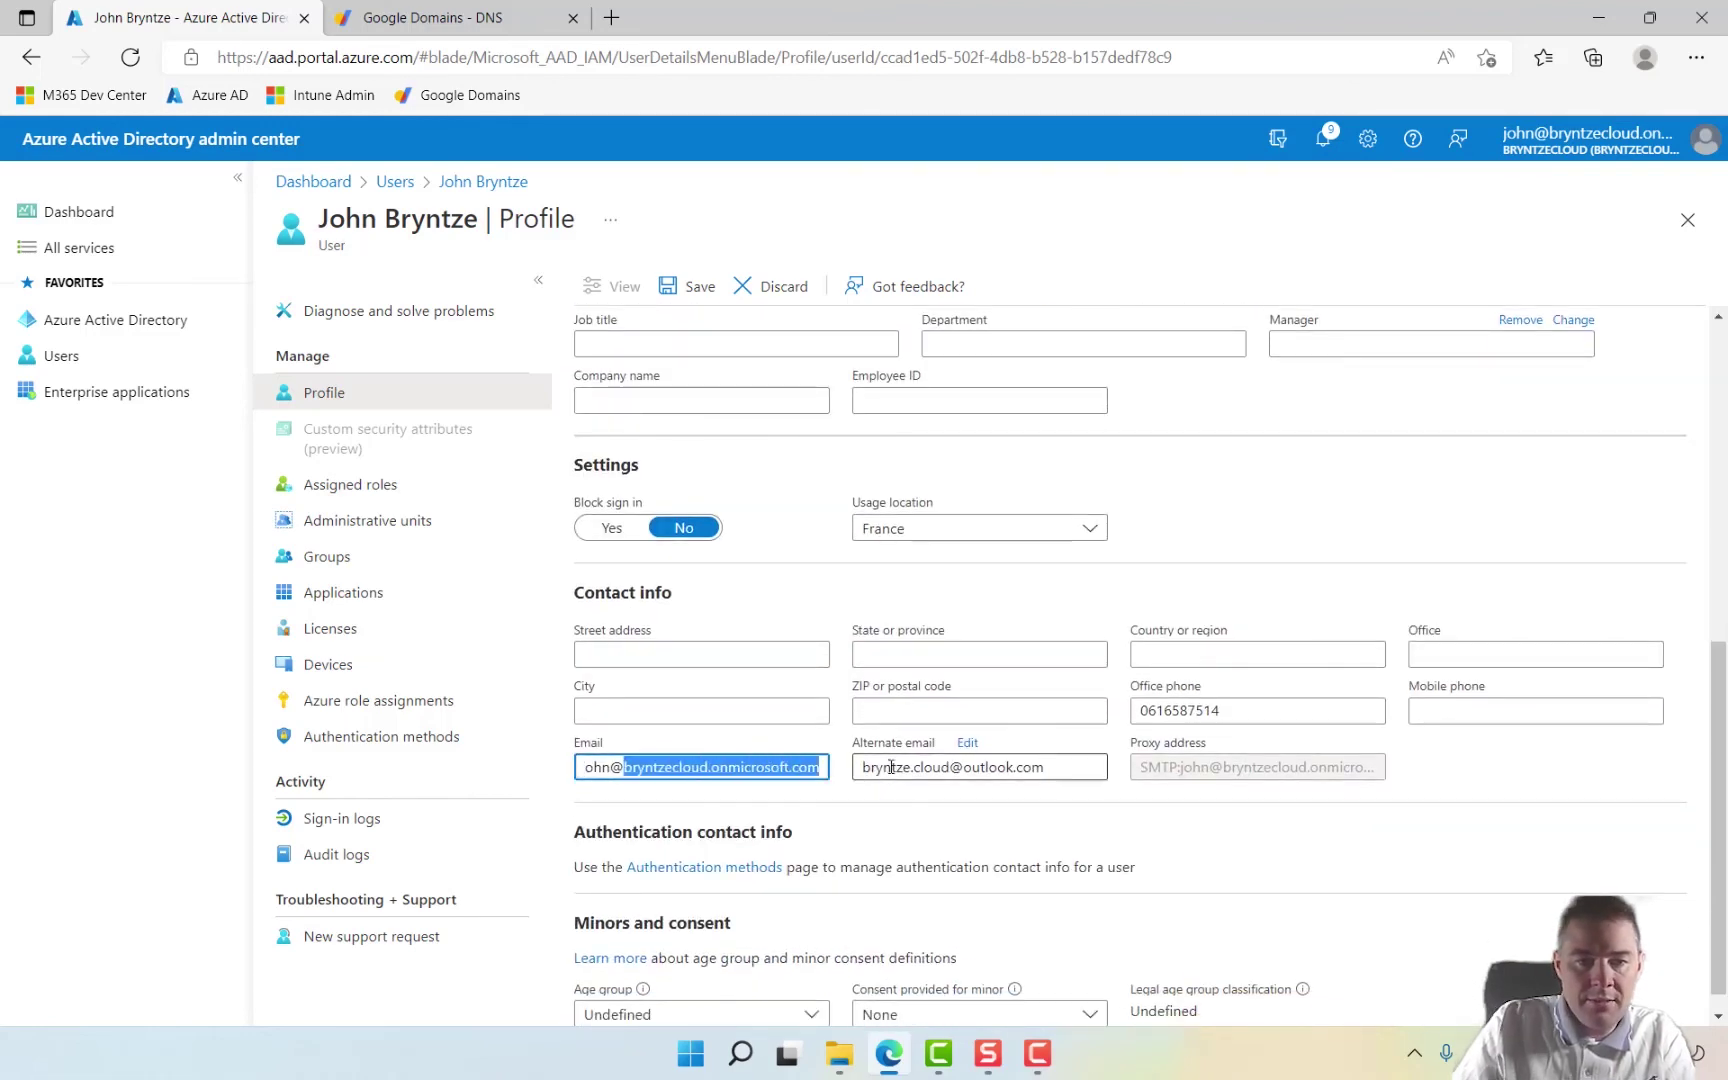
{"action": "key", "text": "BackSpace"}
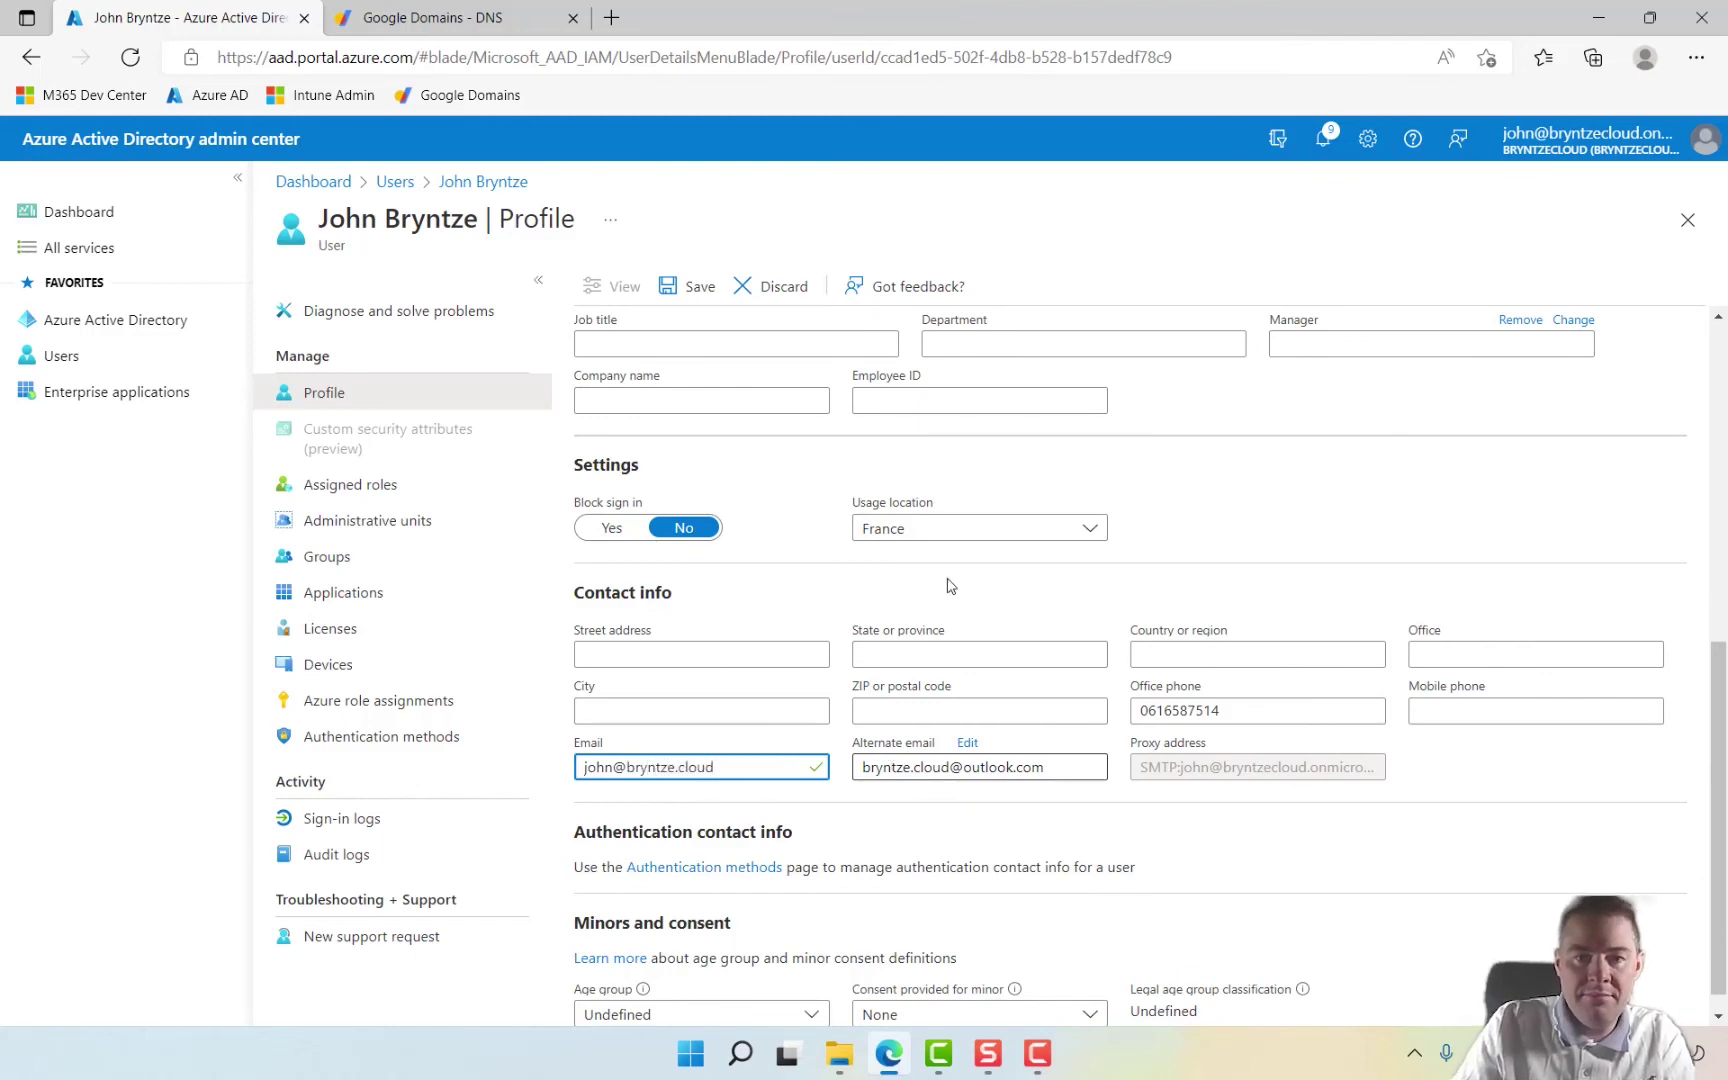
{"action": "scroll", "coordinate": [1060, 765], "scroll_direction": "down", "scroll_amount": 1}
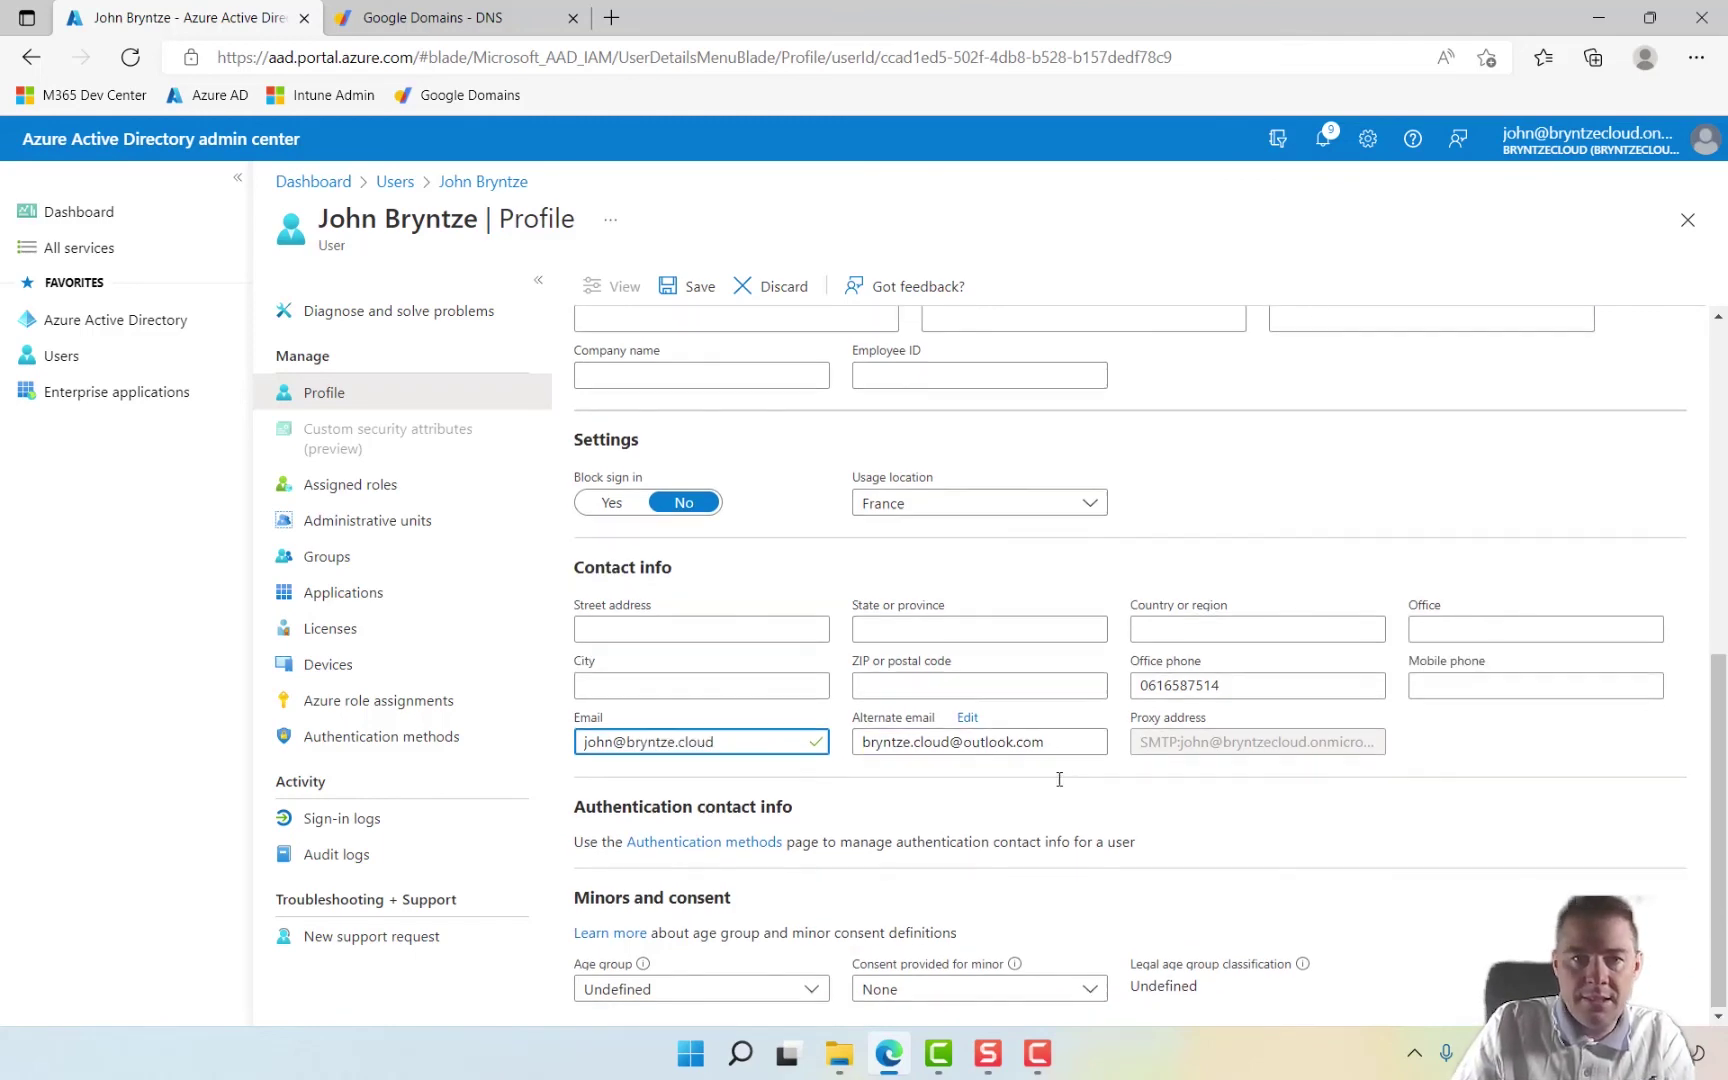
{"action": "scroll", "coordinate": [1060, 779], "scroll_direction": "up", "scroll_amount": 7}
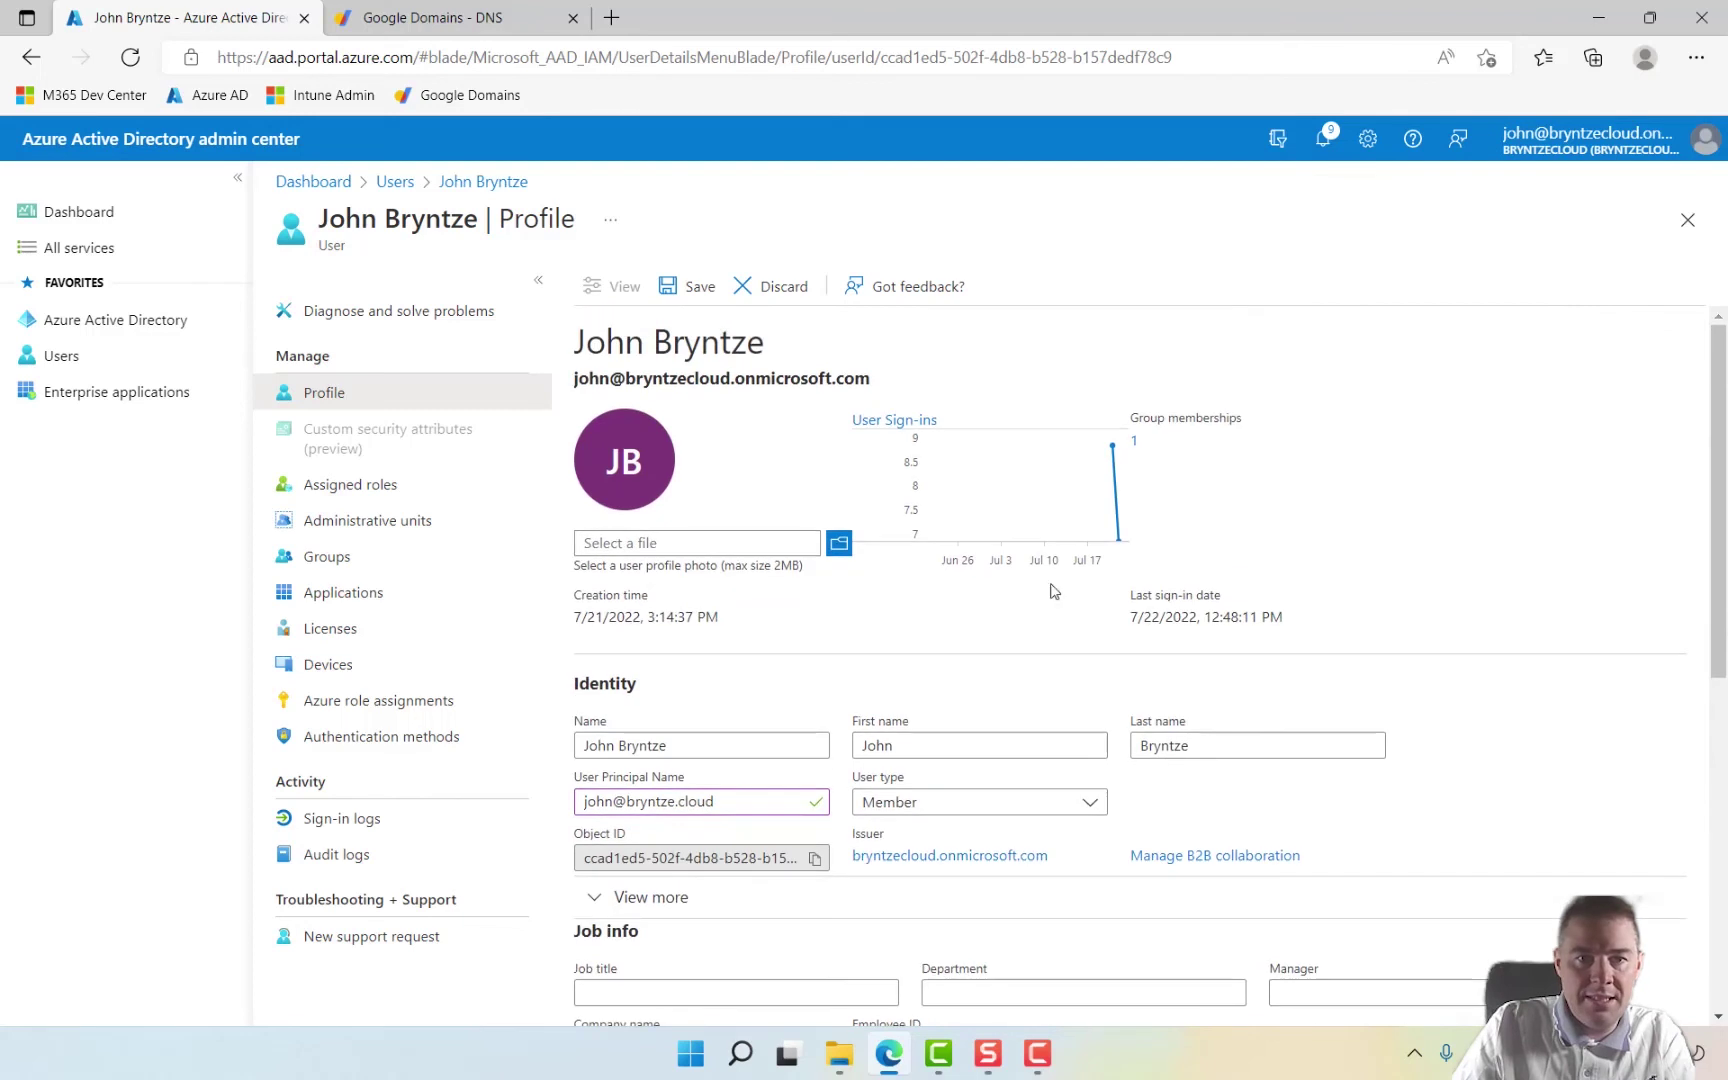
{"action": "left_click", "coordinate": [690, 292]}
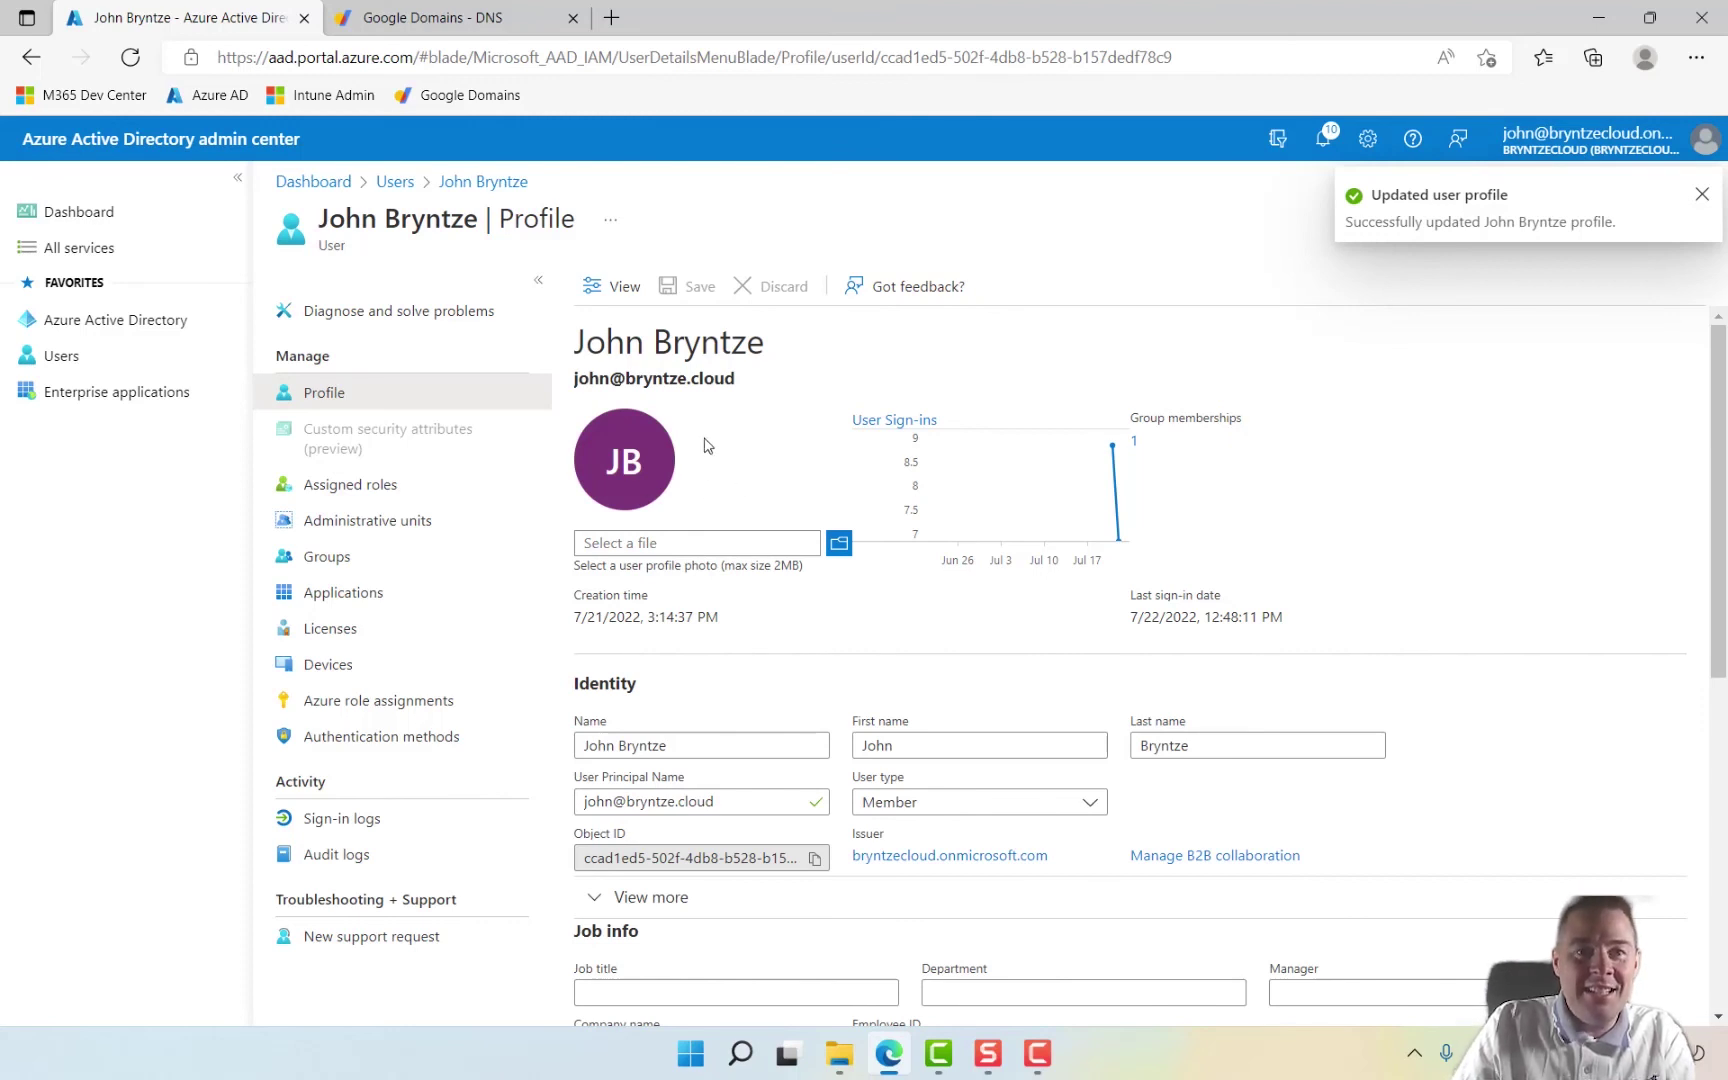
Step: Go to Azure Active Directory's Custom domain names to see bryntze.cloud listed as verified and primary
{"action": "left_click", "coordinate": [102, 332]}
{"action": "scroll", "coordinate": [385, 715], "scroll_direction": "down", "scroll_amount": 1}
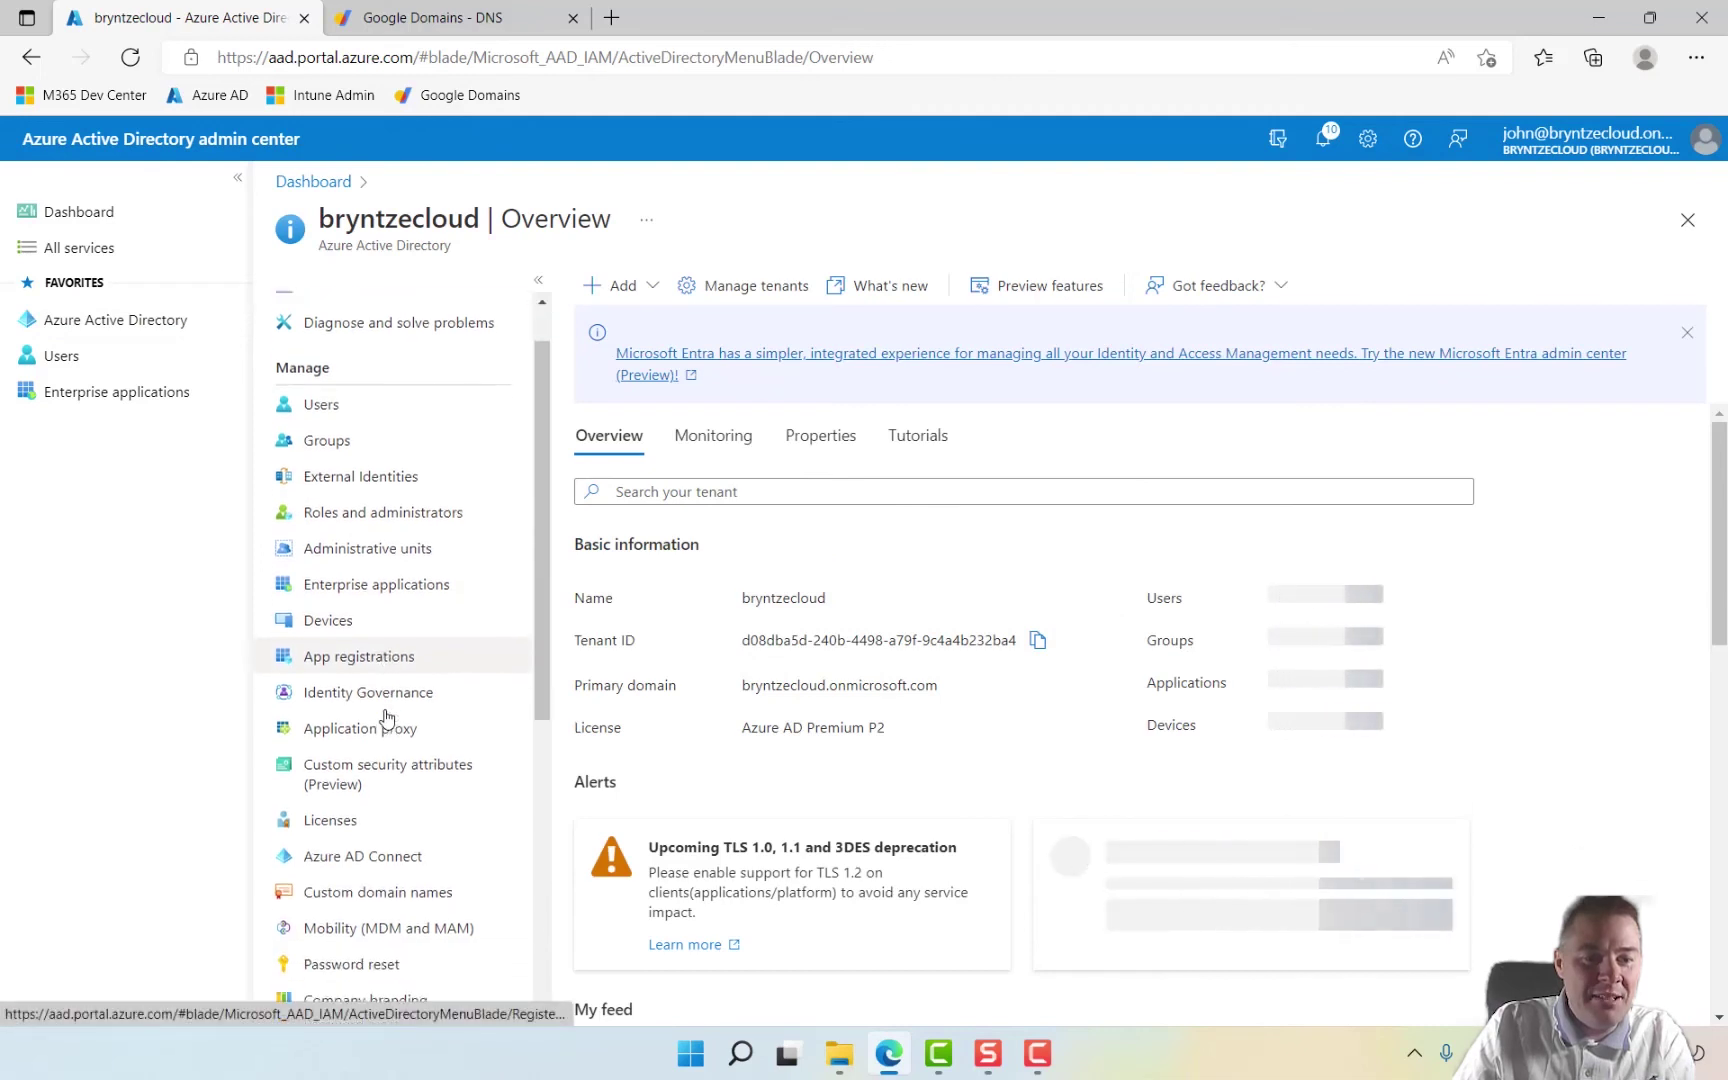
{"action": "left_click", "coordinate": [355, 890]}
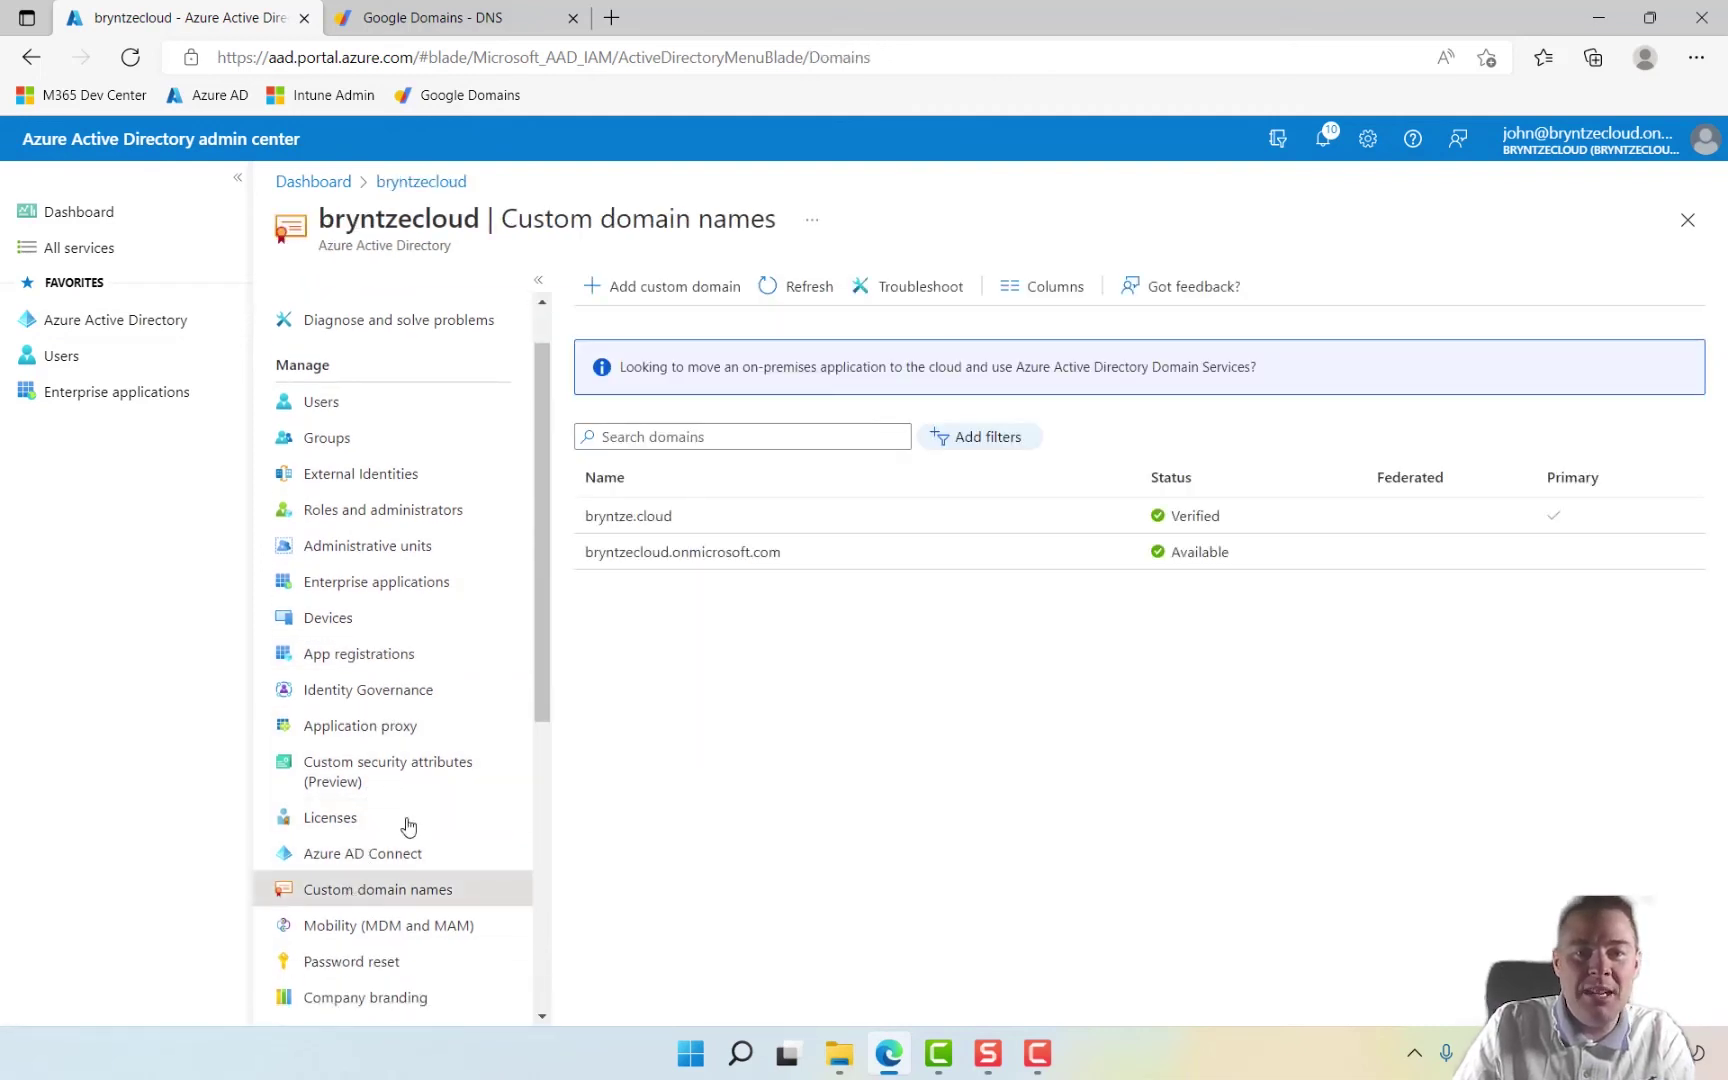